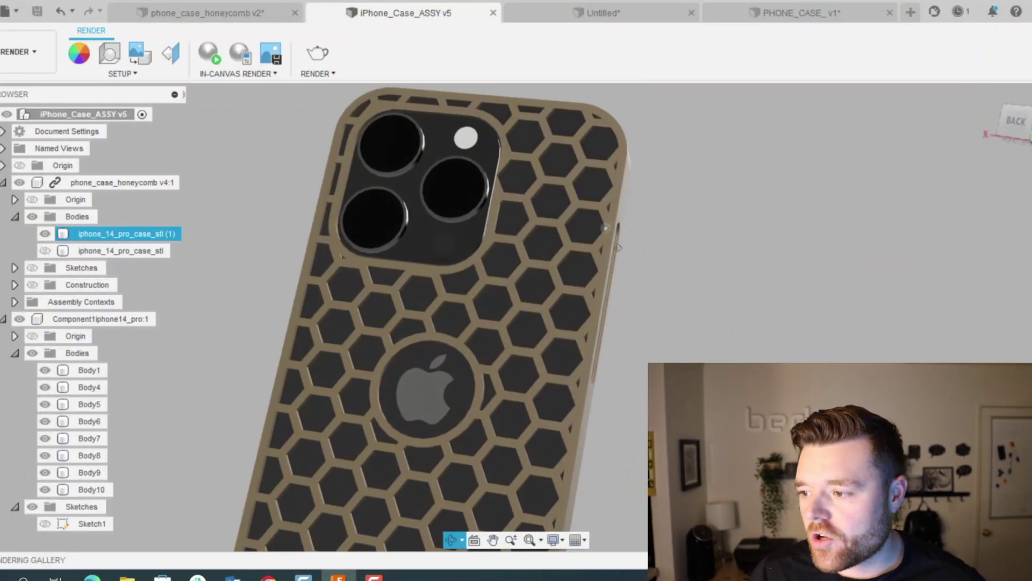
# Orbit the finished honeycomb case to view it tilted, then whole and upright.
pyautogui.scroll(6, 585, 214)
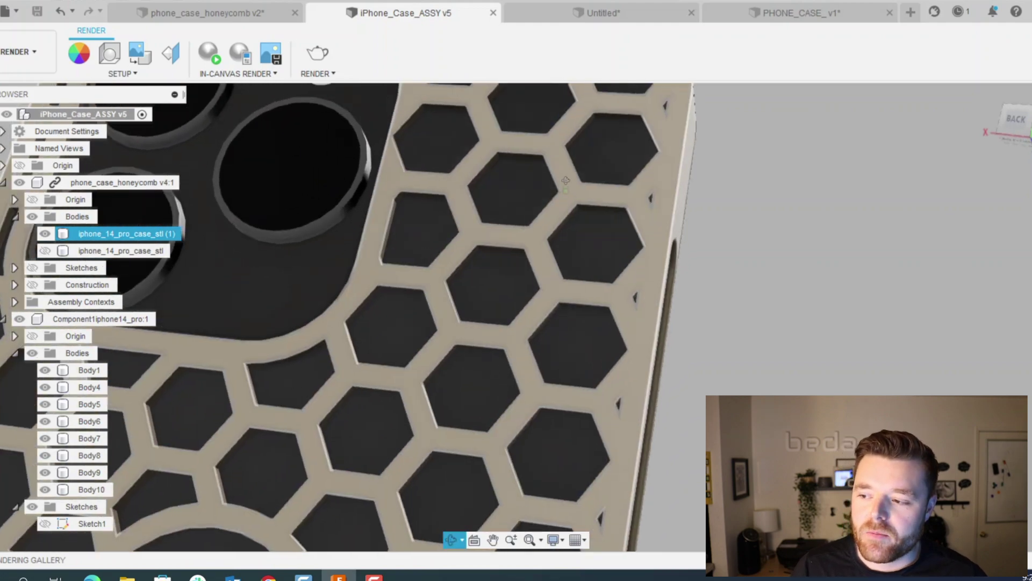
pyautogui.keyDown('shift'); pyautogui.moveTo(554, 167); pyautogui.dragTo(596, 144, button='middle'); pyautogui.keyUp('shift')
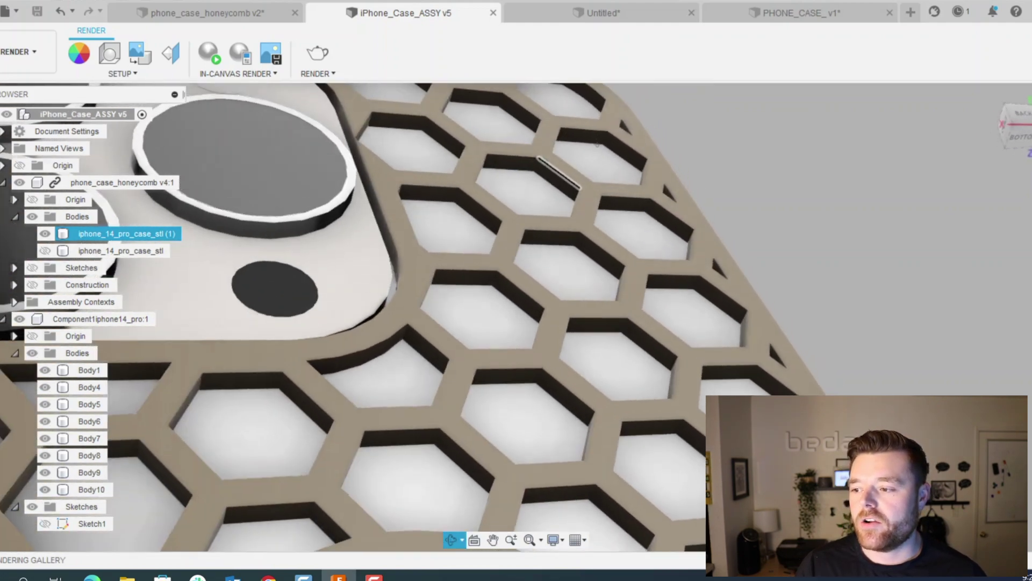
pyautogui.scroll(3, 530, 158)
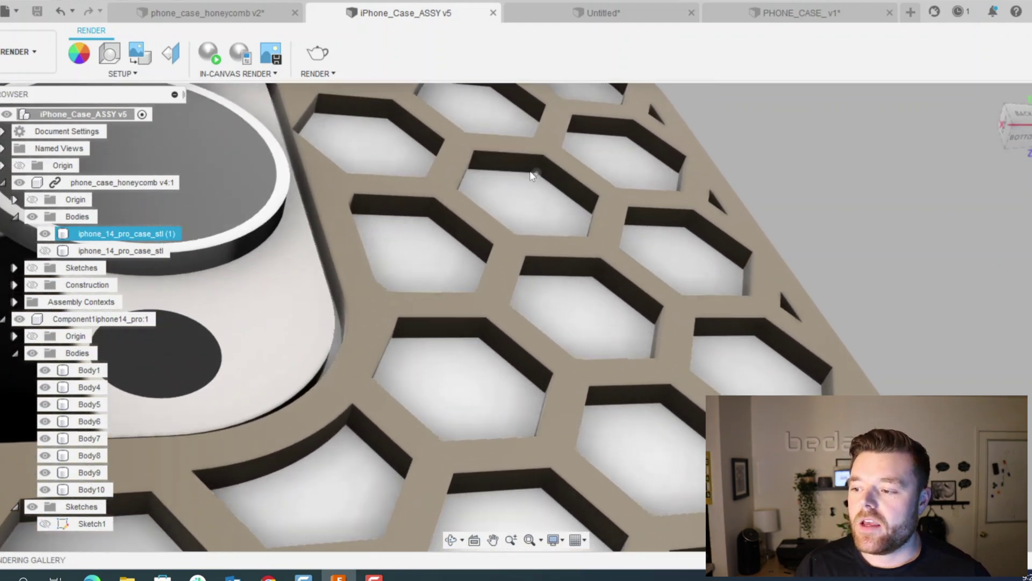
pyautogui.scroll(-5, 530, 177)
pyautogui.keyDown('shift'); pyautogui.moveTo(530, 177); pyautogui.dragTo(704, 251, button='middle'); pyautogui.keyUp('shift')
pyautogui.click(529, 193)
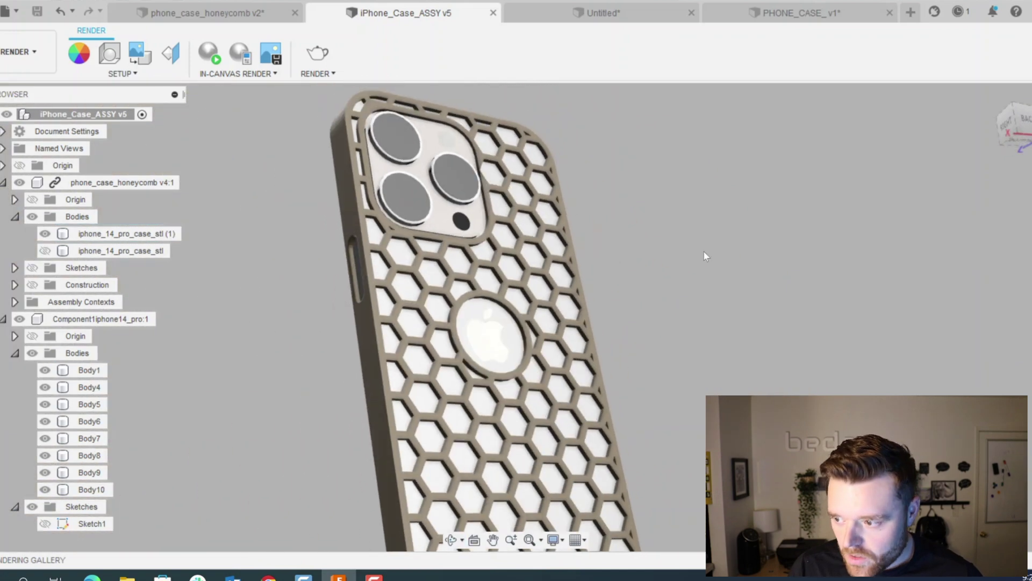
pyautogui.moveTo(647, 220)
pyautogui.keyDown('shift'); pyautogui.mouseDown(button='middle')
pyautogui.moveTo(633, 221)
pyautogui.moveTo(644, 290)
pyautogui.mouseUp(button='middle'); pyautogui.keyUp('shift')
# Select the case body, then the Body1 Apple logo piece, then the case body again.
pyautogui.click(550, 271)
pyautogui.scroll(8, 549, 269)
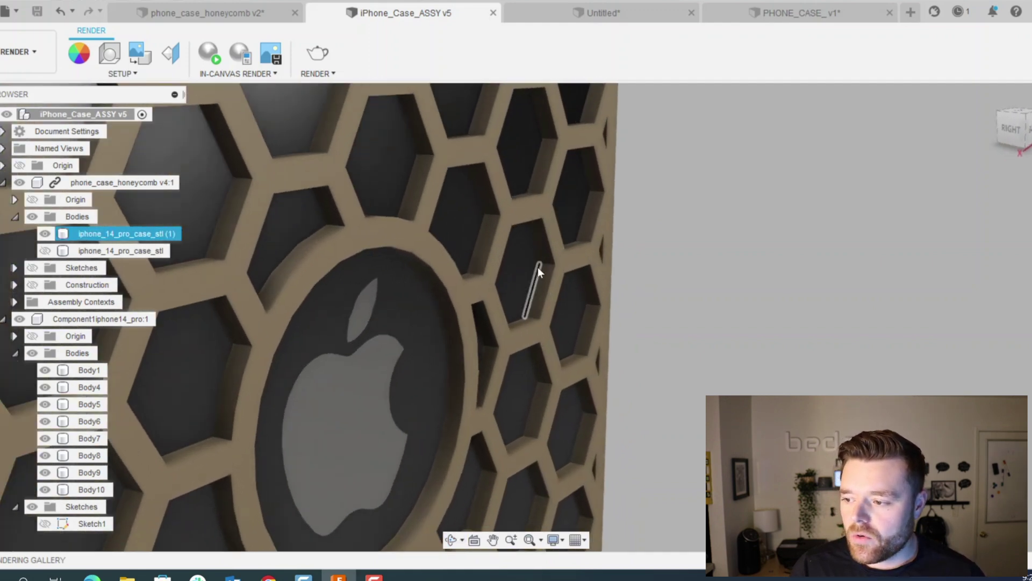
pyautogui.click(538, 266)
pyautogui.click(679, 220)
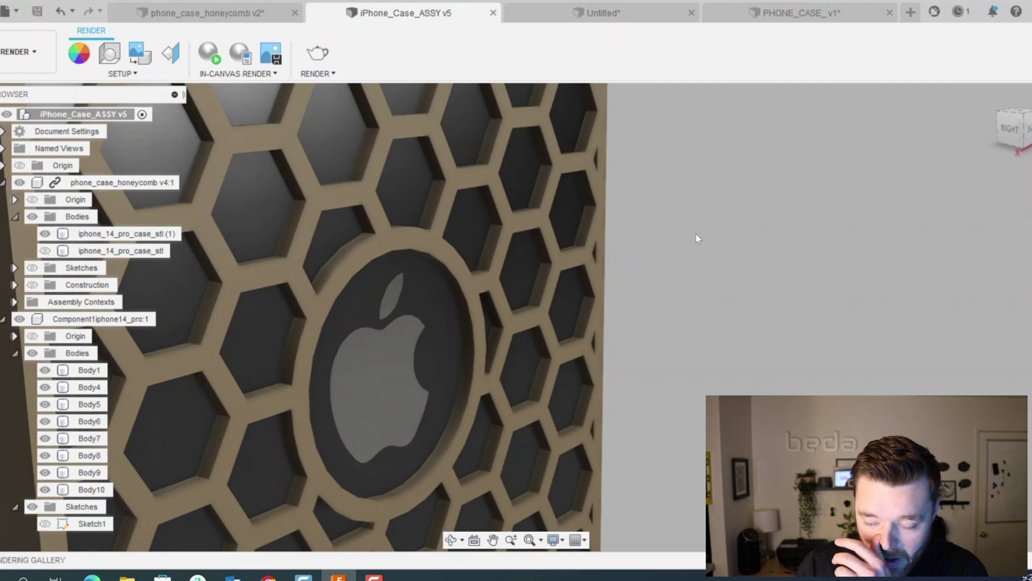
pyautogui.click(538, 234)
pyautogui.scroll(-5, 472, 230)
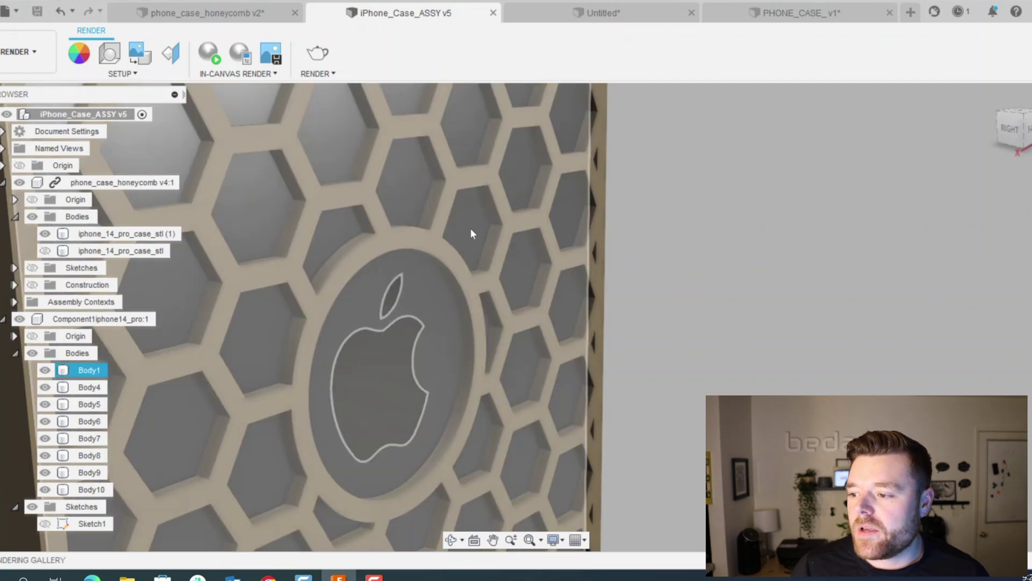
# Orbit to inspect the case's side wall and camera bump.
pyautogui.keyDown('shift'); pyautogui.moveTo(488, 253); pyautogui.dragTo(461, 215, button='middle'); pyautogui.keyUp('shift')
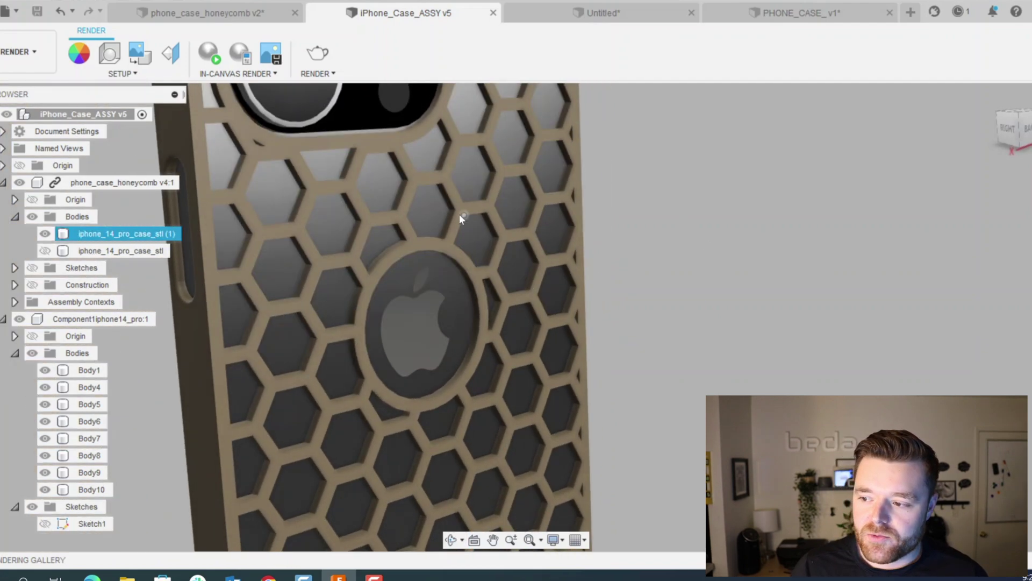
pyautogui.scroll(3, 457, 204)
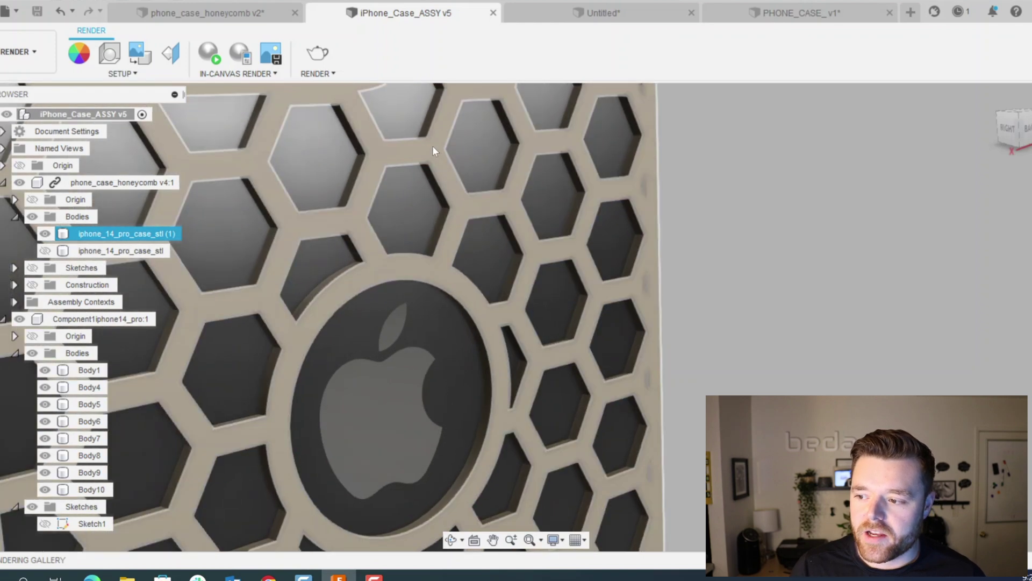
pyautogui.scroll(-2, 466, 220)
pyautogui.keyDown('shift'); pyautogui.moveTo(467, 220); pyautogui.dragTo(486, 254, button='middle'); pyautogui.keyUp('shift')
pyautogui.scroll(-3, 502, 295)
pyautogui.scroll(-4, 569, 342)
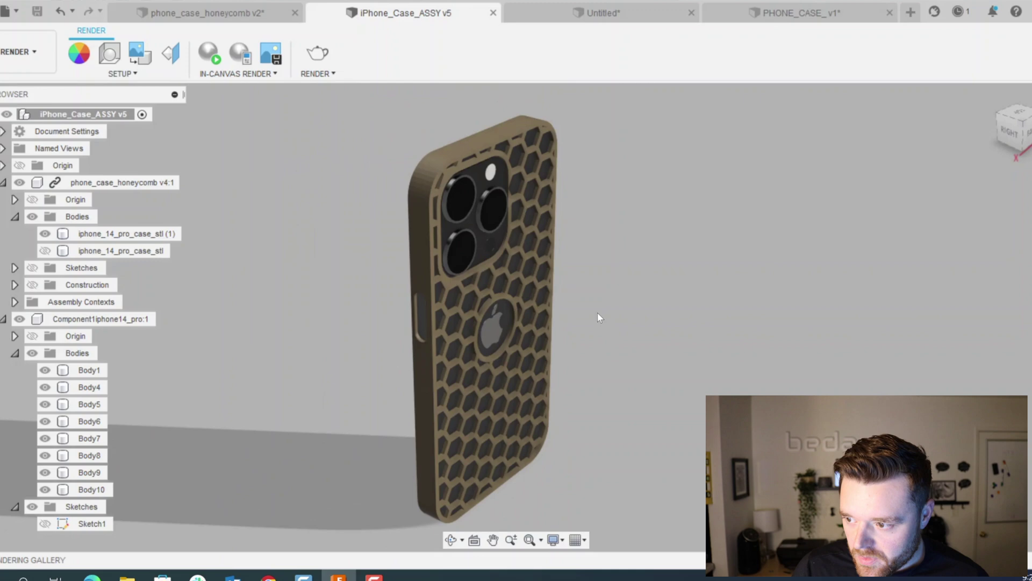
pyautogui.keyDown('shift'); pyautogui.moveTo(517, 169); pyautogui.dragTo(504, 140, button='middle'); pyautogui.keyUp('shift')
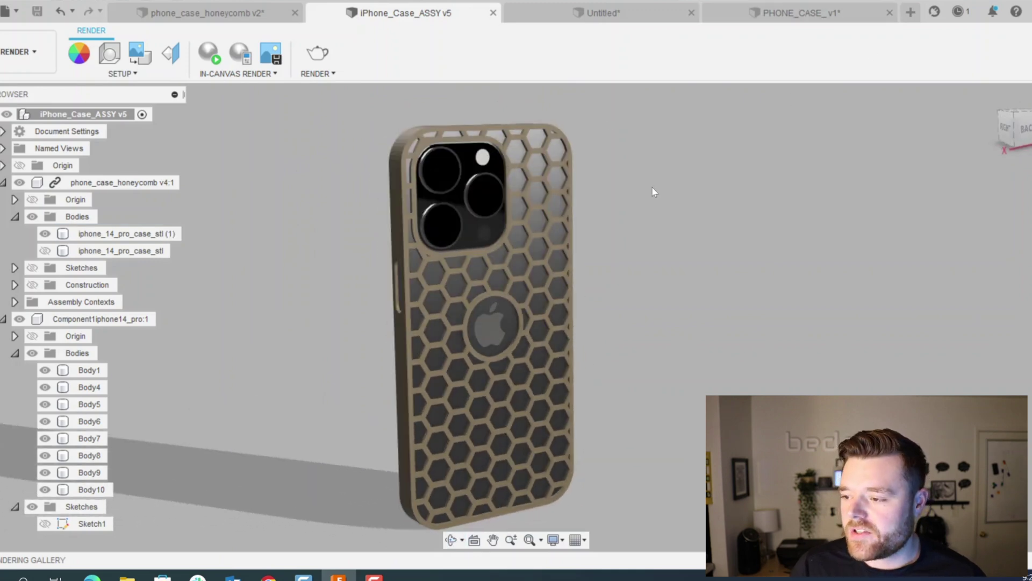
# Switch to the plain PHONE_CASE_v1 design.
pyautogui.click(803, 16)
pyautogui.scroll(5, 537, 168)
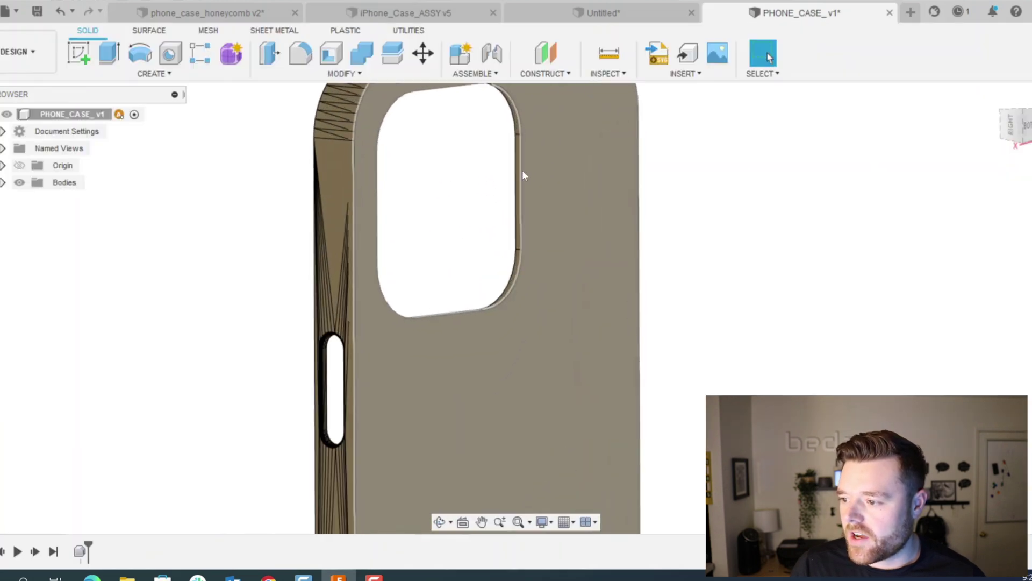
pyautogui.scroll(-6, 522, 173)
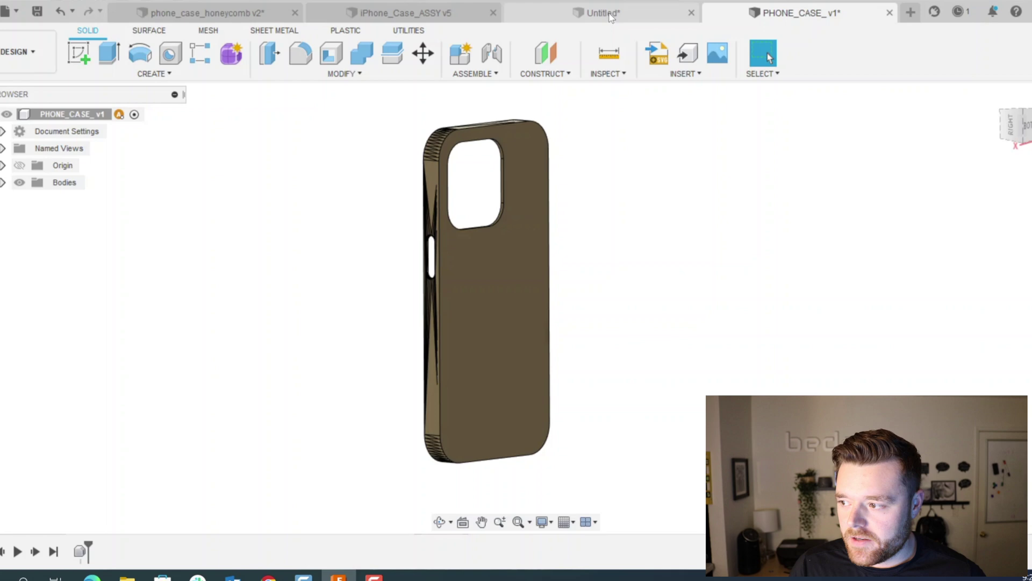
# Start a new untitled design with a sketch on the XZ plane, then return to PHONE_CASE_v1.
pyautogui.click(911, 13)
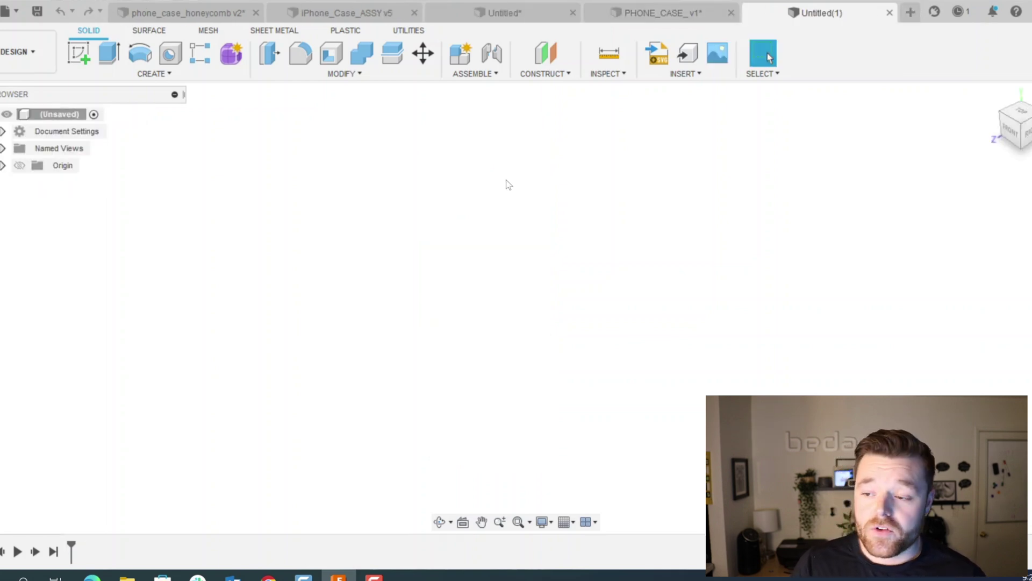
pyautogui.click(75, 53)
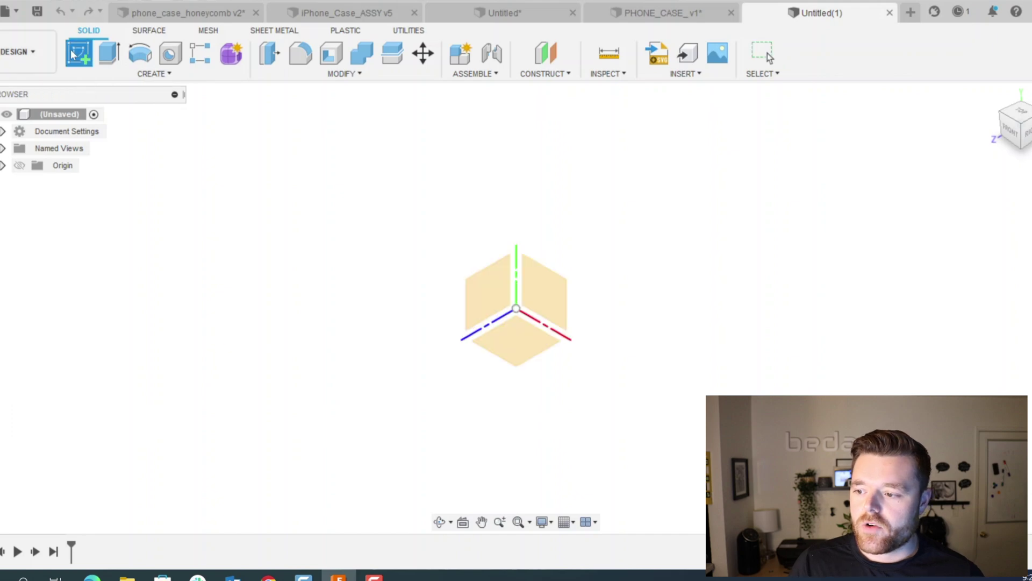
pyautogui.click(534, 336)
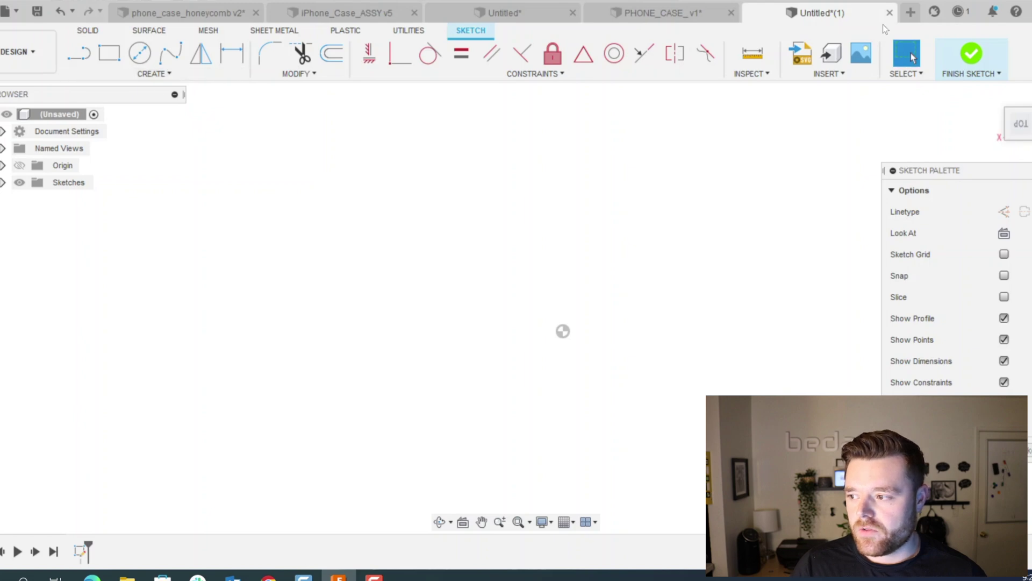
pyautogui.click(687, 26)
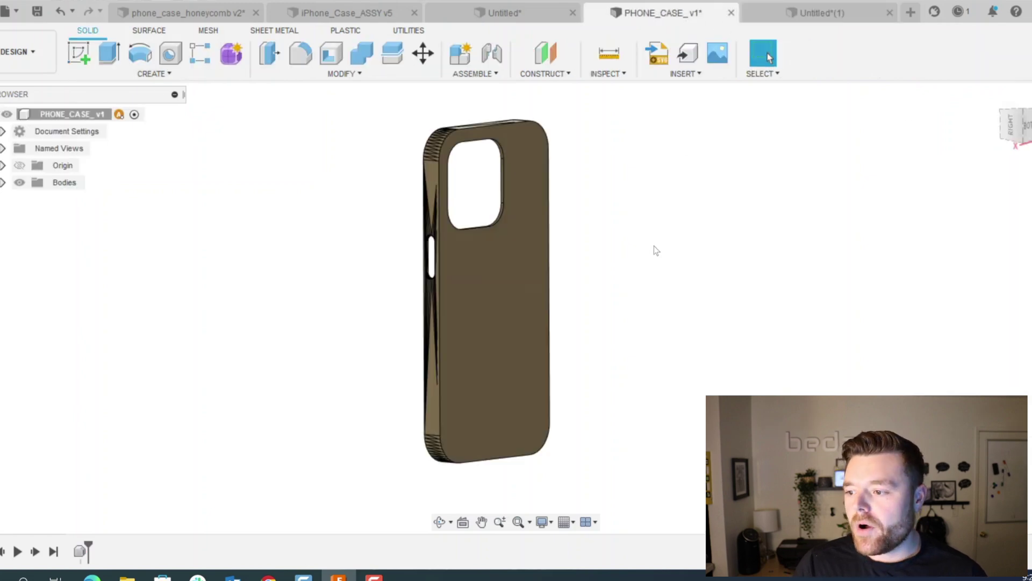
# Orbit to a straight-on back view and pick the case's back face for the sketch.
pyautogui.keyDown('shift'); pyautogui.moveTo(652, 249); pyautogui.dragTo(616, 278, button='middle'); pyautogui.keyUp('shift')
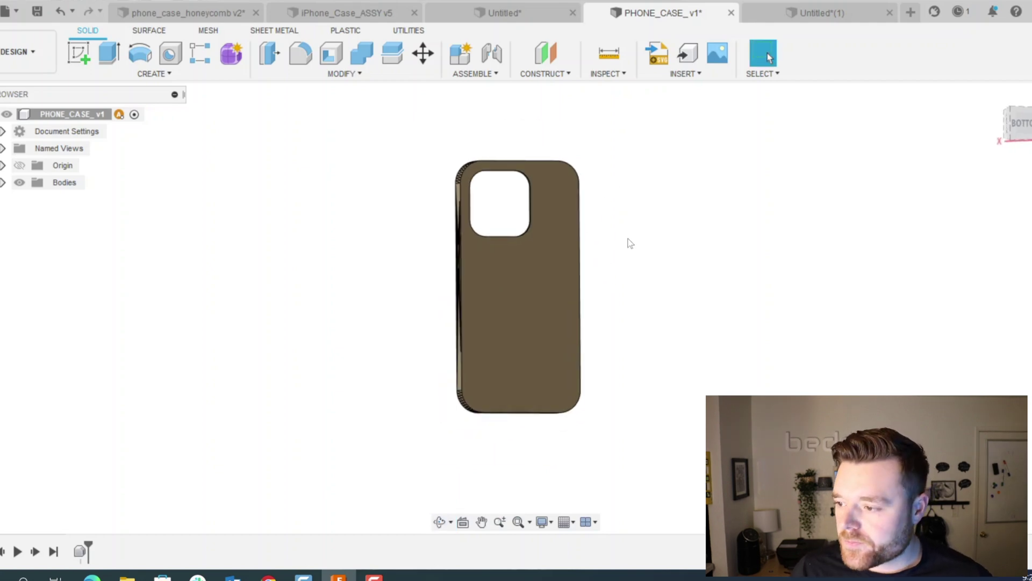
pyautogui.scroll(5, 547, 257)
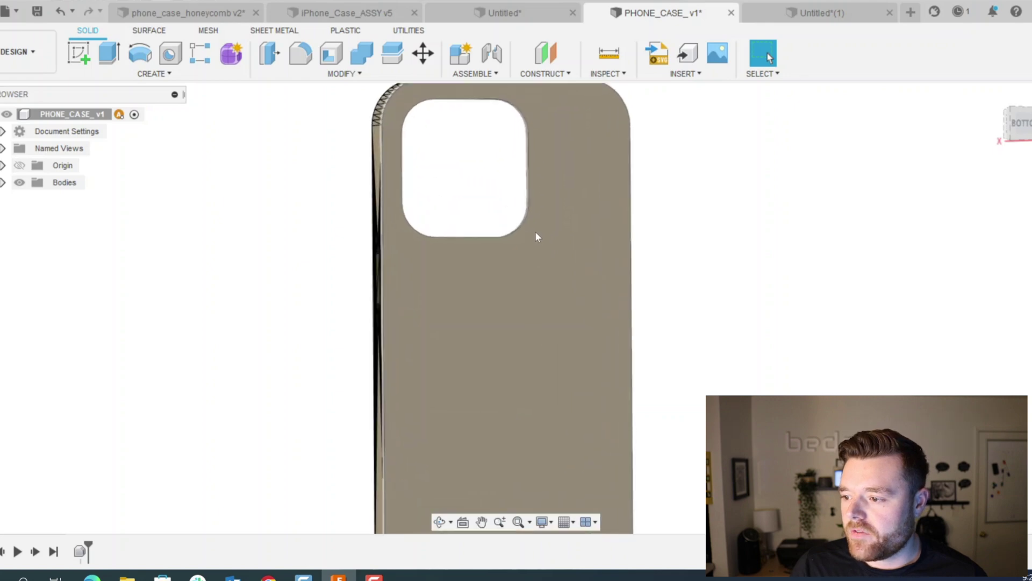
pyautogui.click(567, 214)
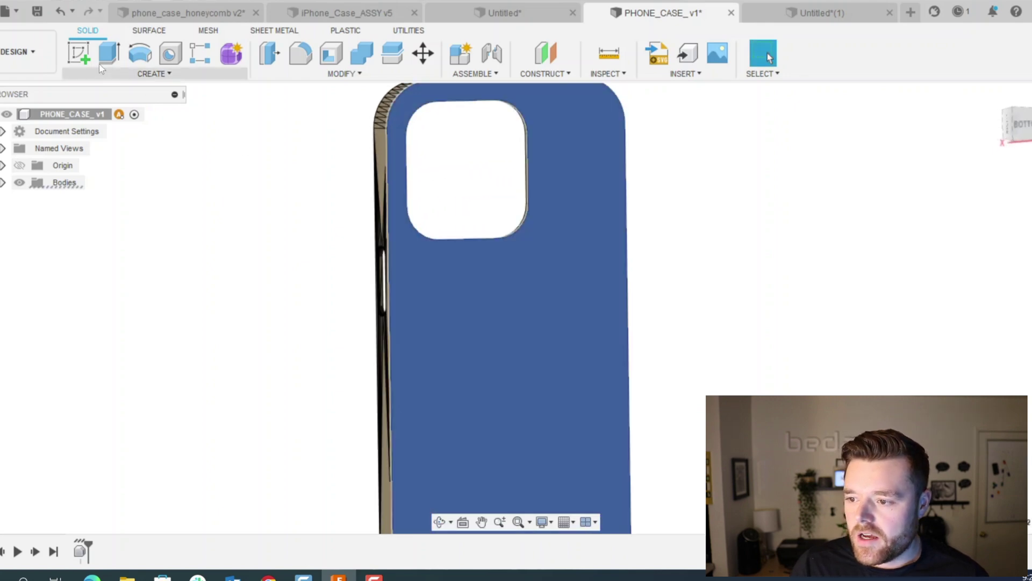
pyautogui.click(78, 54)
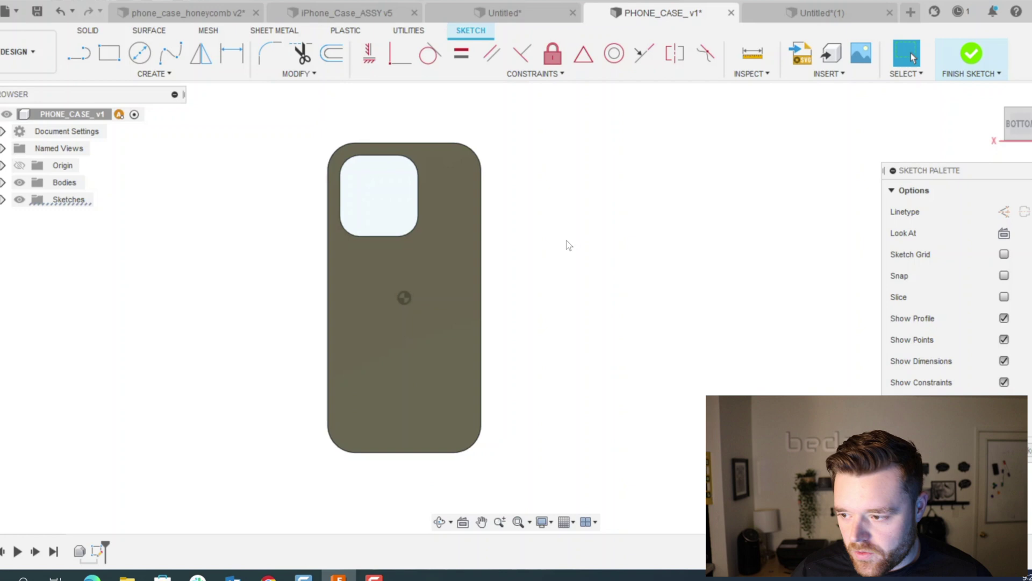
# Zoom in and out to inspect the sketch's case outline and camera opening.
pyautogui.scroll(2, 254, 215)
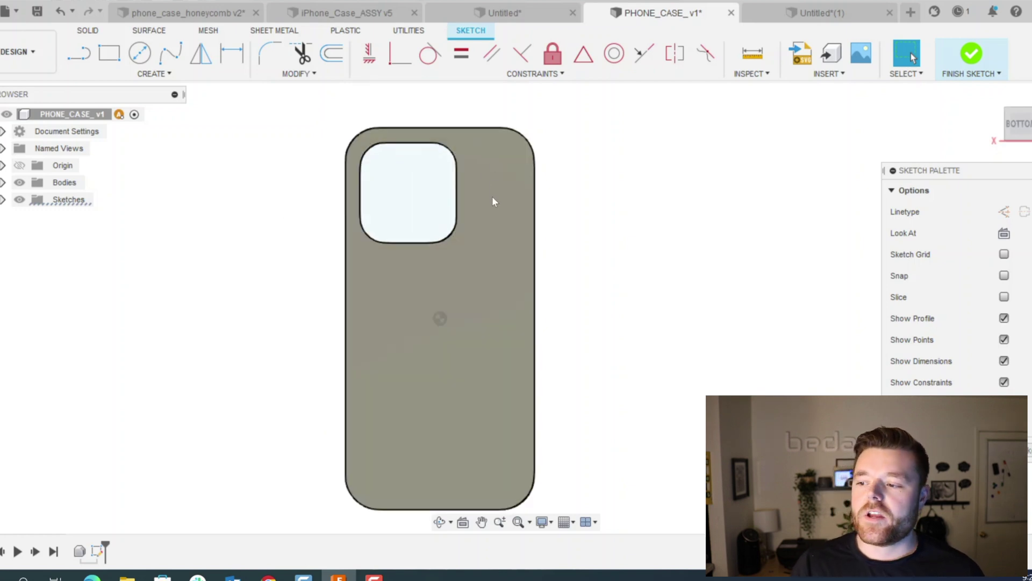
pyautogui.scroll(-2, 560, 208)
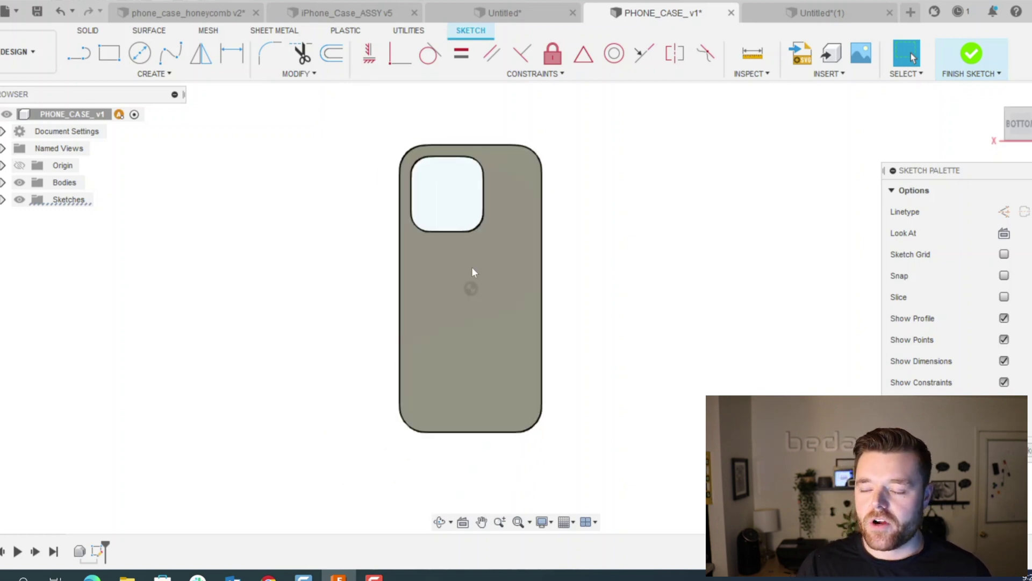
pyautogui.scroll(2, 398, 231)
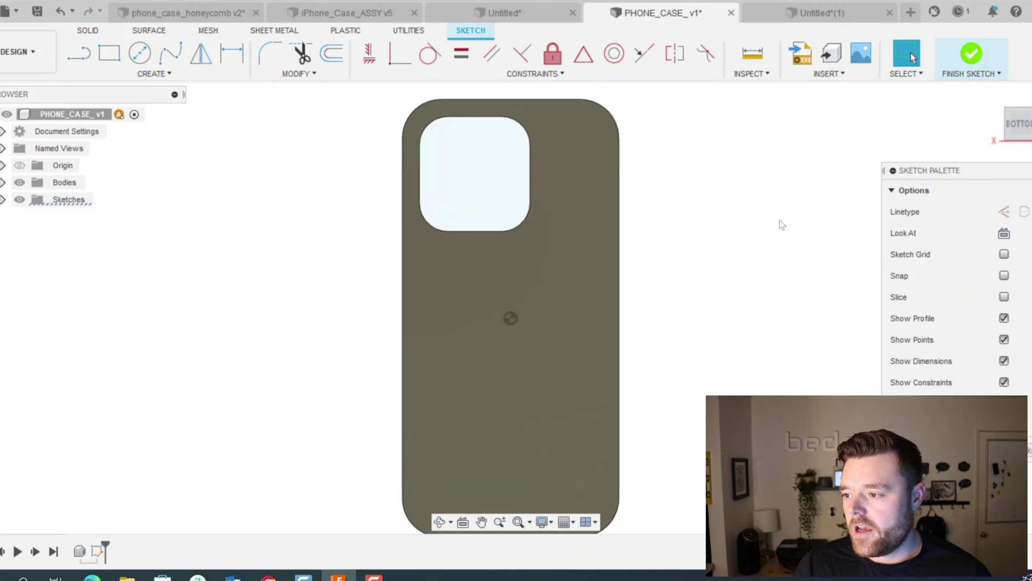
pyautogui.scroll(-2, 640, 175)
pyautogui.scroll(1, 640, 266)
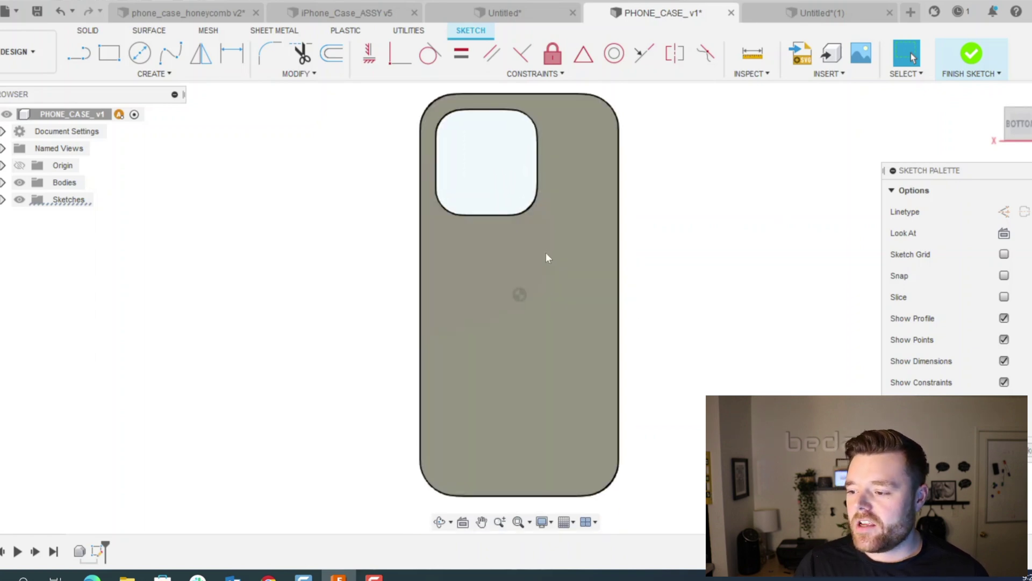
pyautogui.scroll(1, 521, 325)
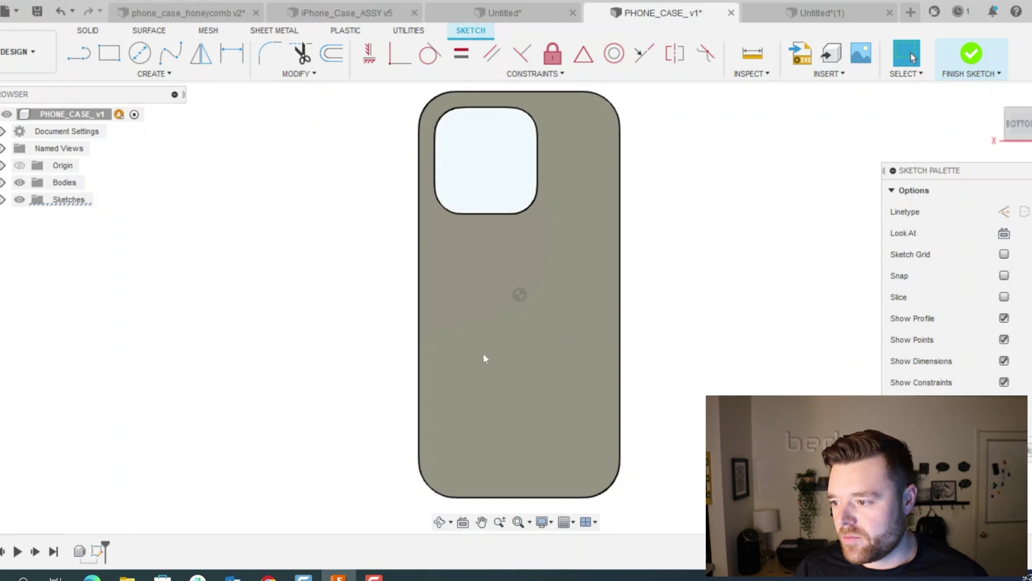
pyautogui.scroll(-1, 475, 355)
pyautogui.scroll(1, 469, 333)
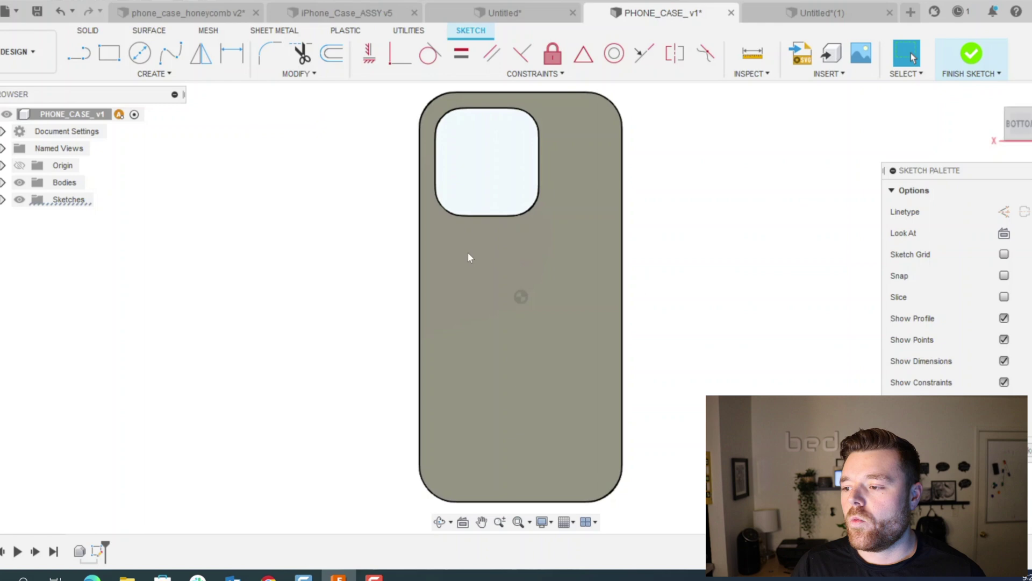
pyautogui.scroll(-1, 330, 235)
pyautogui.scroll(1, 429, 168)
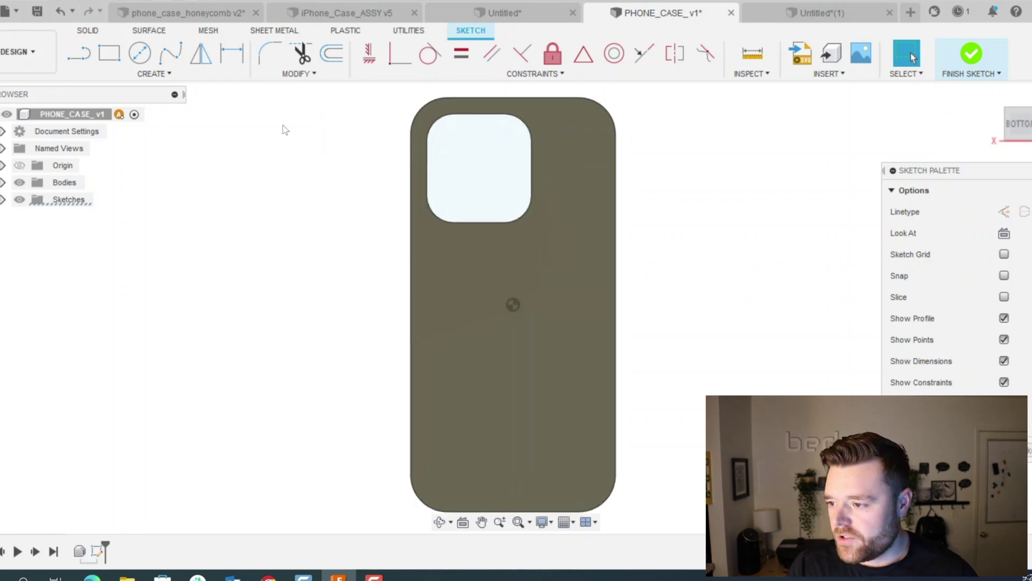
# Project the phone body into the sketch.
pyautogui.press('p')
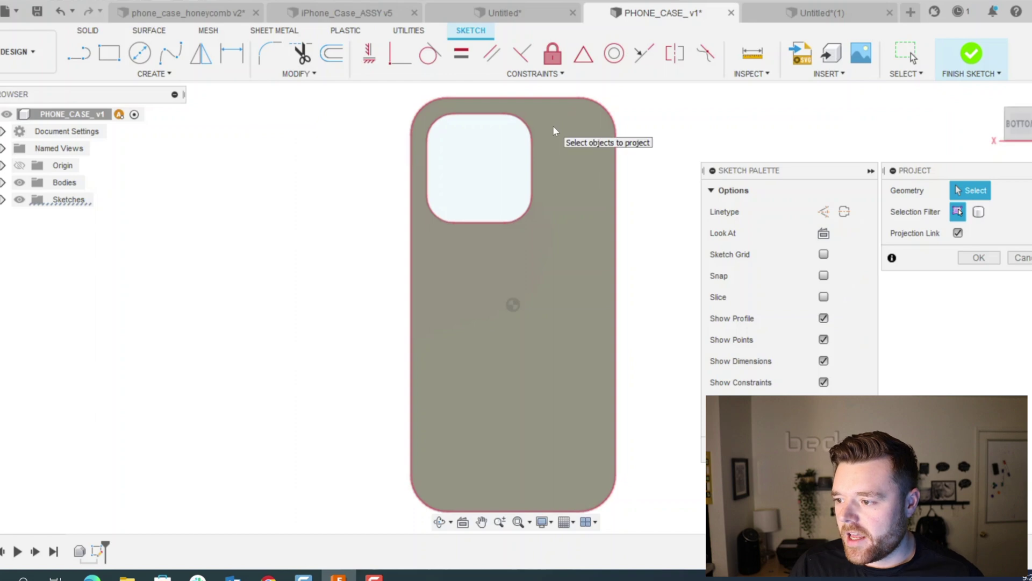
pyautogui.click(554, 129)
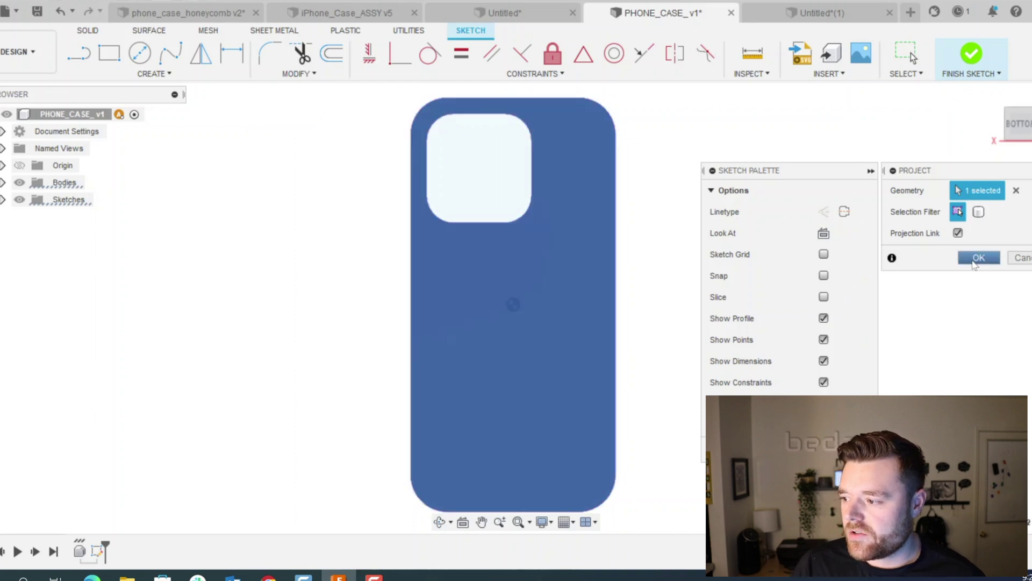
pyautogui.click(978, 257)
pyautogui.scroll(2, 450, 127)
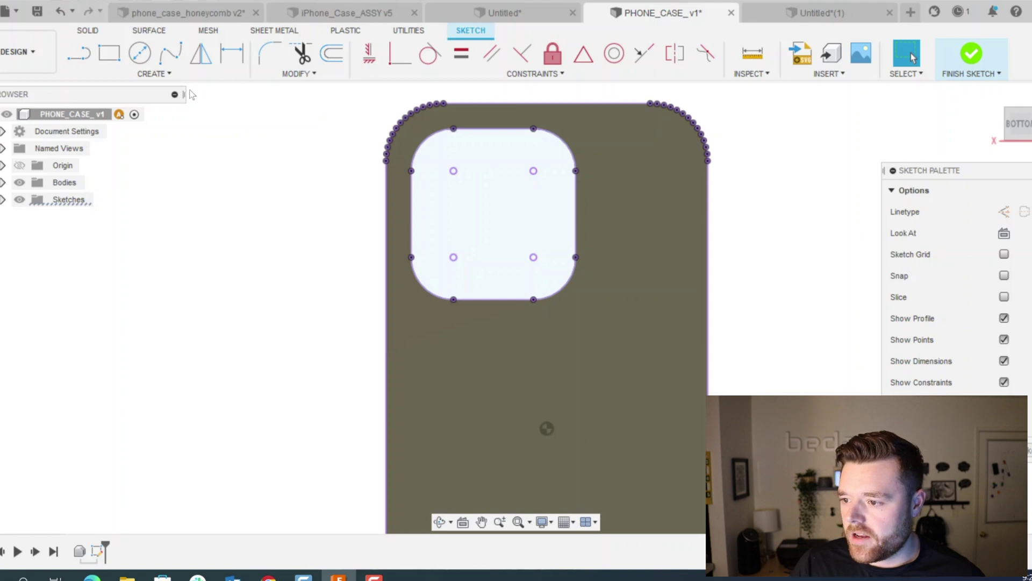
# Offset the outer phone outline 2 mm inward.
pyautogui.click(321, 77)
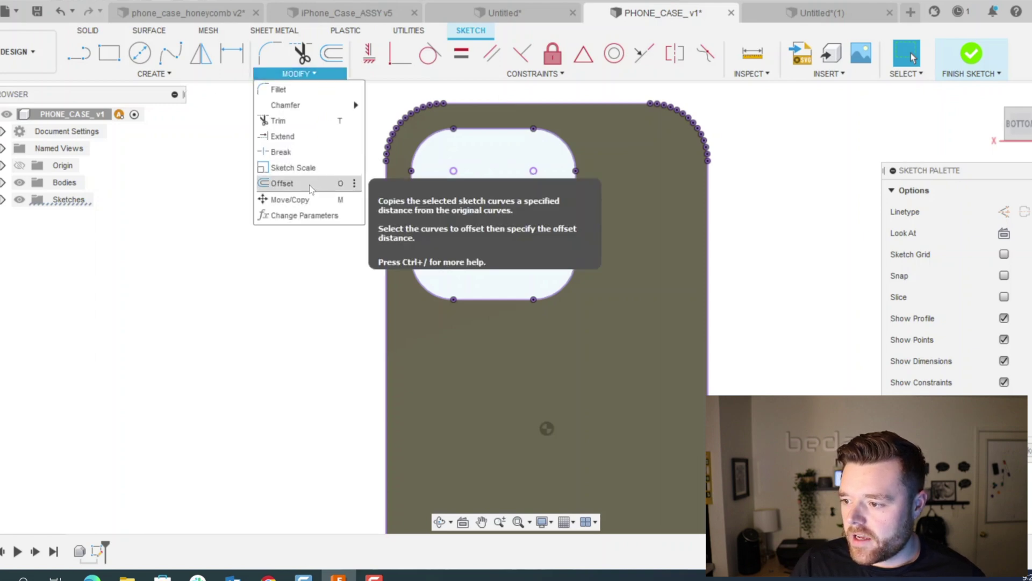
pyautogui.click(312, 182)
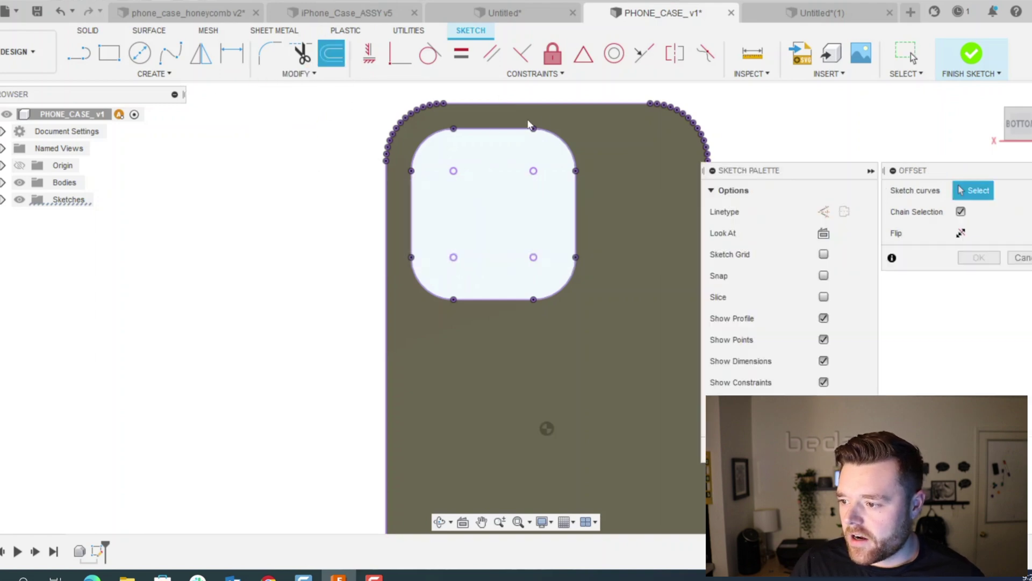
pyautogui.click(575, 103)
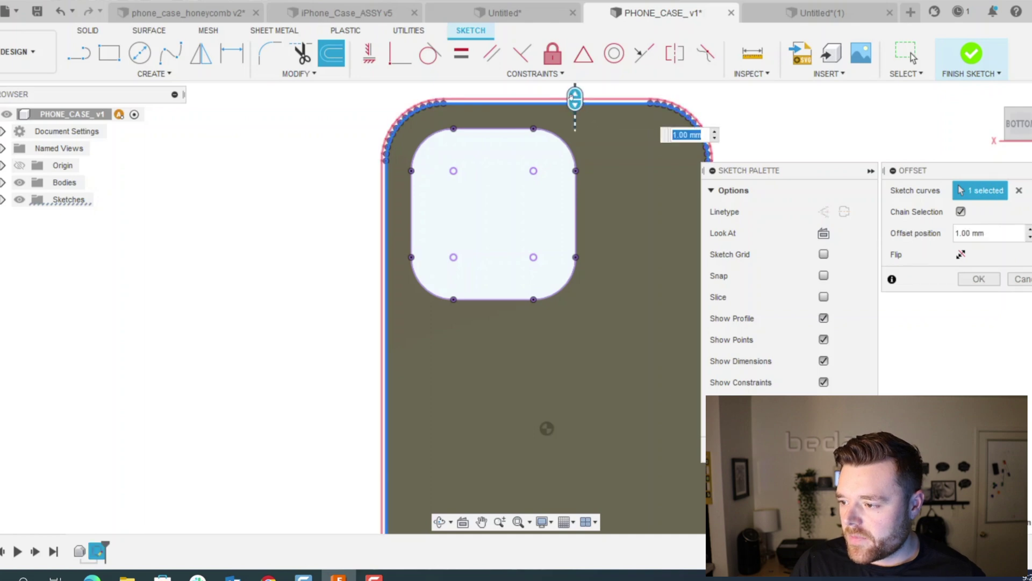
pyautogui.moveTo(575, 96); pyautogui.dragTo(578, 110)
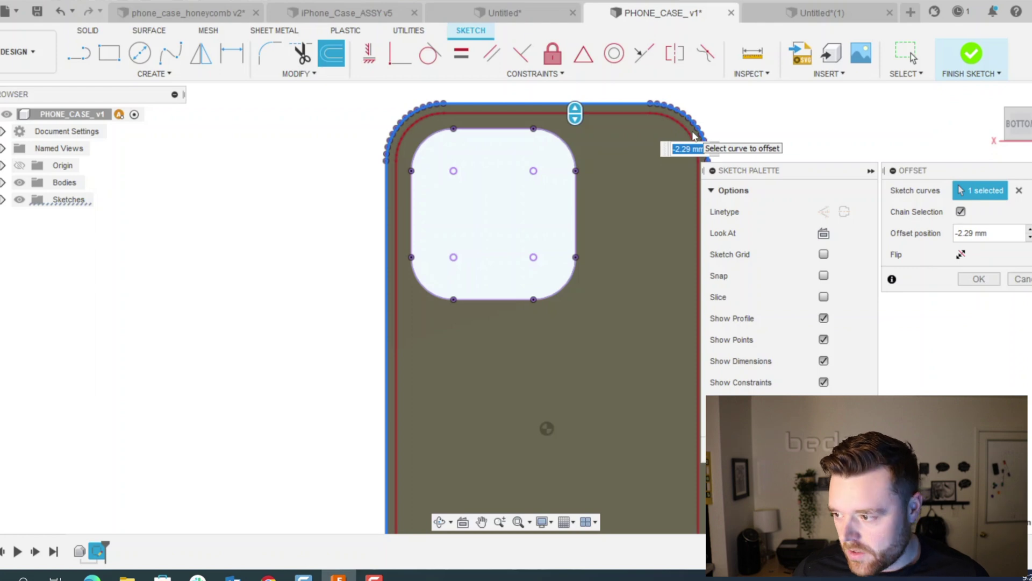
pyautogui.write('2')
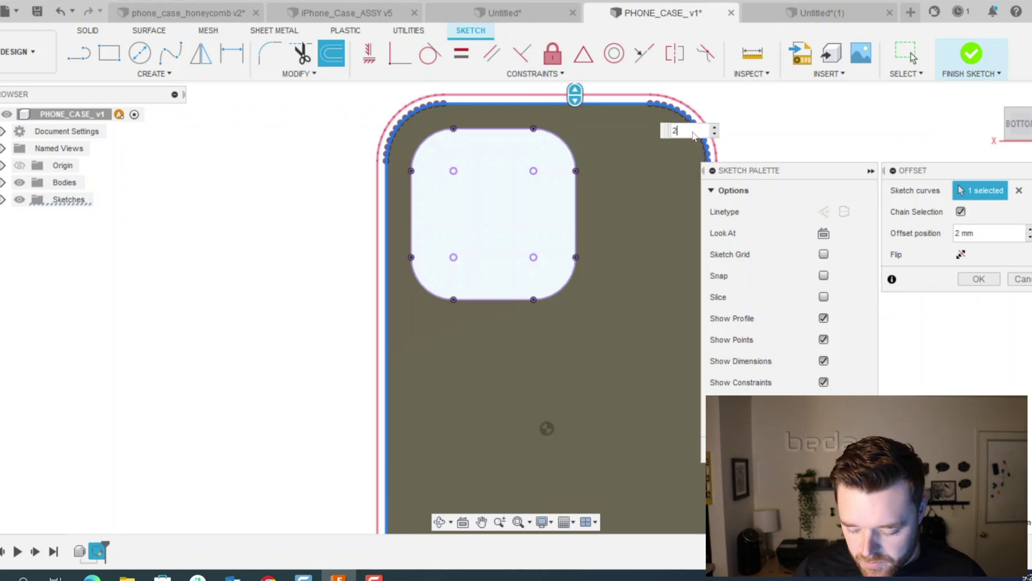
pyautogui.press('Return')
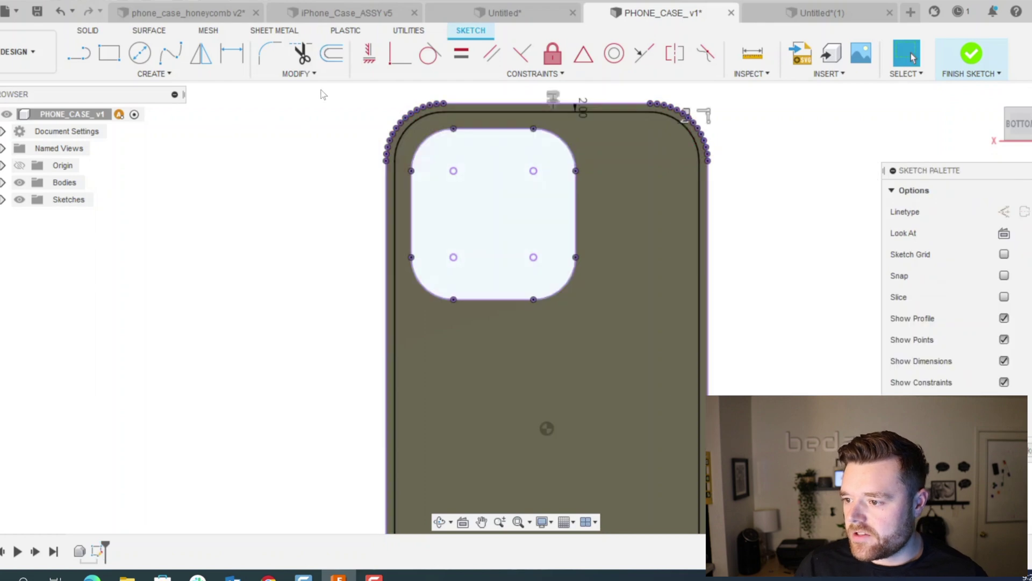
# Offset the camera cutout outline 2 mm outward and finish the sketch.
pyautogui.click(310, 76)
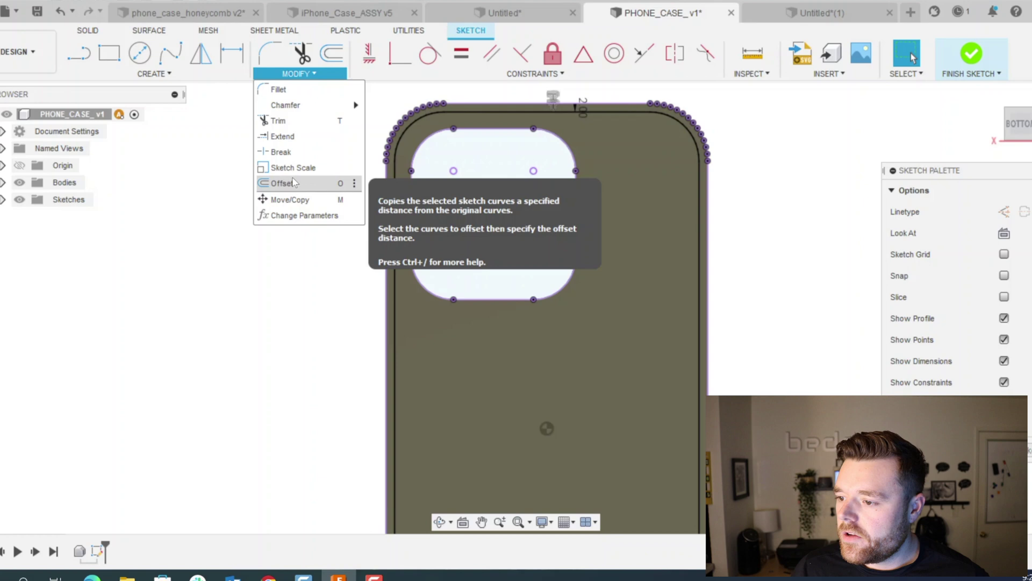
pyautogui.click(279, 183)
pyautogui.click(564, 139)
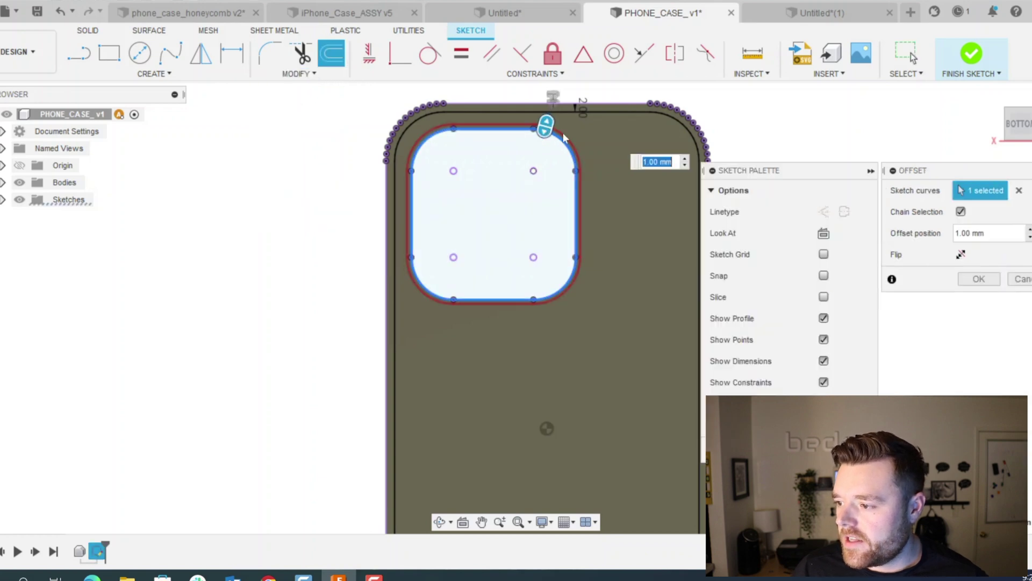
pyautogui.write('2')
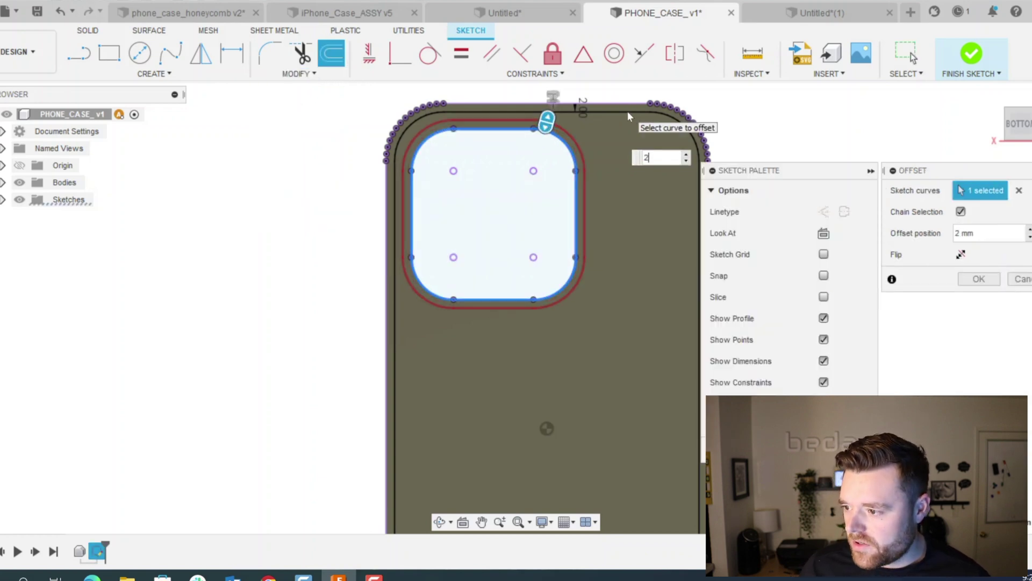
pyautogui.press('Return')
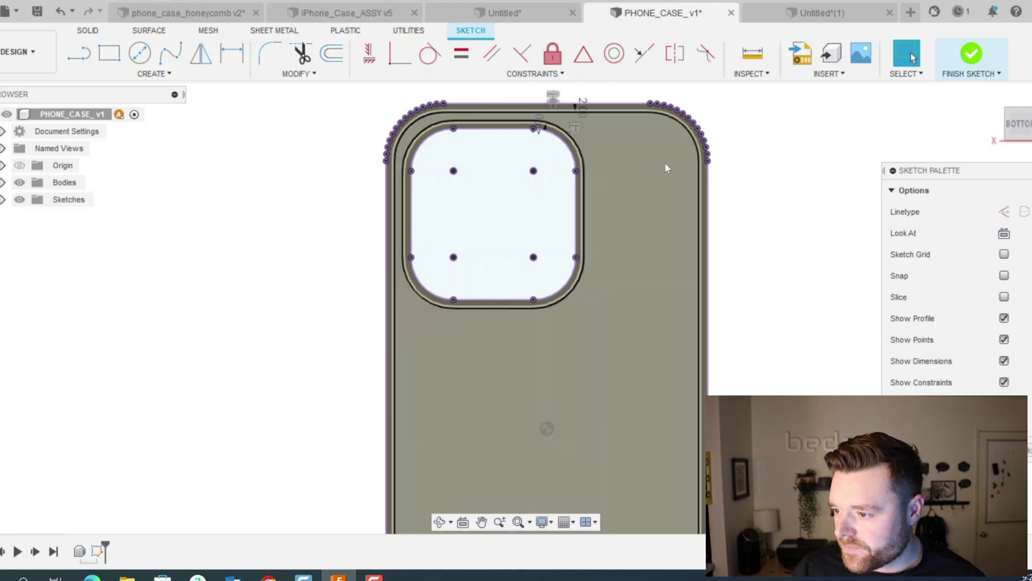
pyautogui.scroll(-2, 663, 160)
pyautogui.scroll(5, 610, 135)
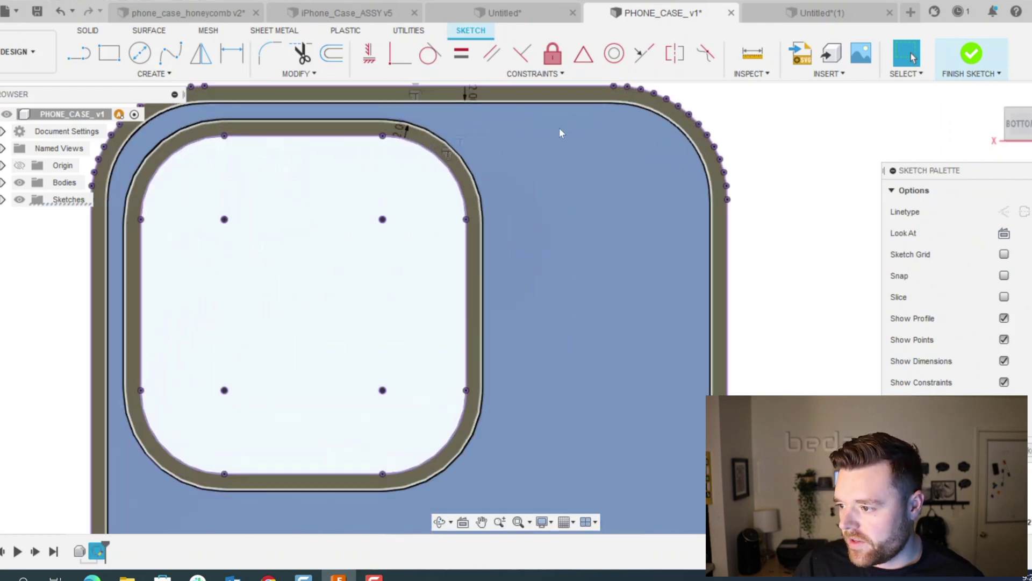
pyautogui.scroll(-3, 543, 119)
pyautogui.click(507, 392)
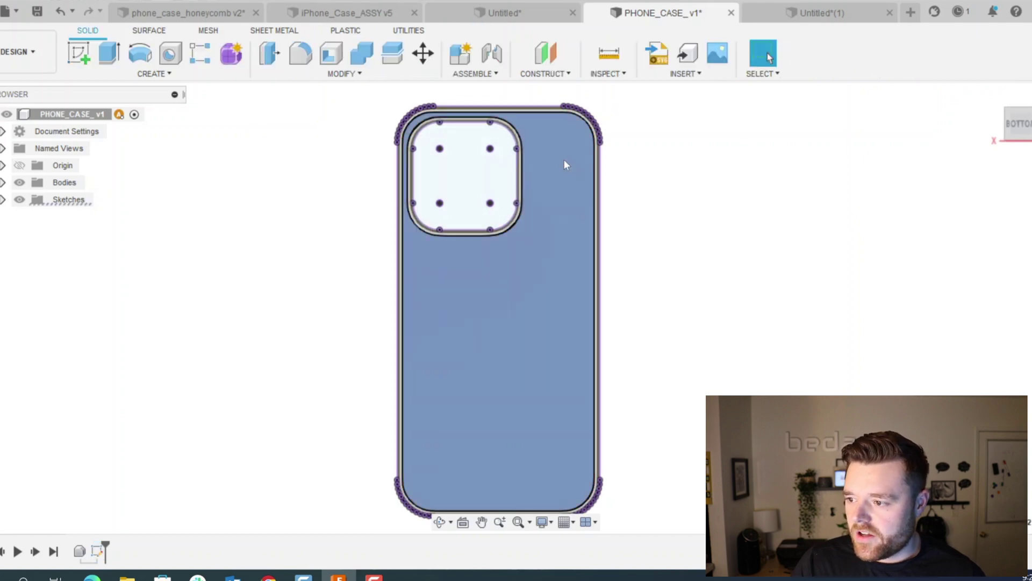
# Extrude-cut the inner profile 30 mm, leaving an open bumper frame with a camera ring.
pyautogui.click(564, 159)
pyautogui.scroll(5, 461, 133)
pyautogui.keyDown('shift'); pyautogui.moveTo(459, 128); pyautogui.dragTo(400, 114, button='middle'); pyautogui.keyUp('shift')
pyautogui.press('e')
pyautogui.scroll(-3, 440, 195)
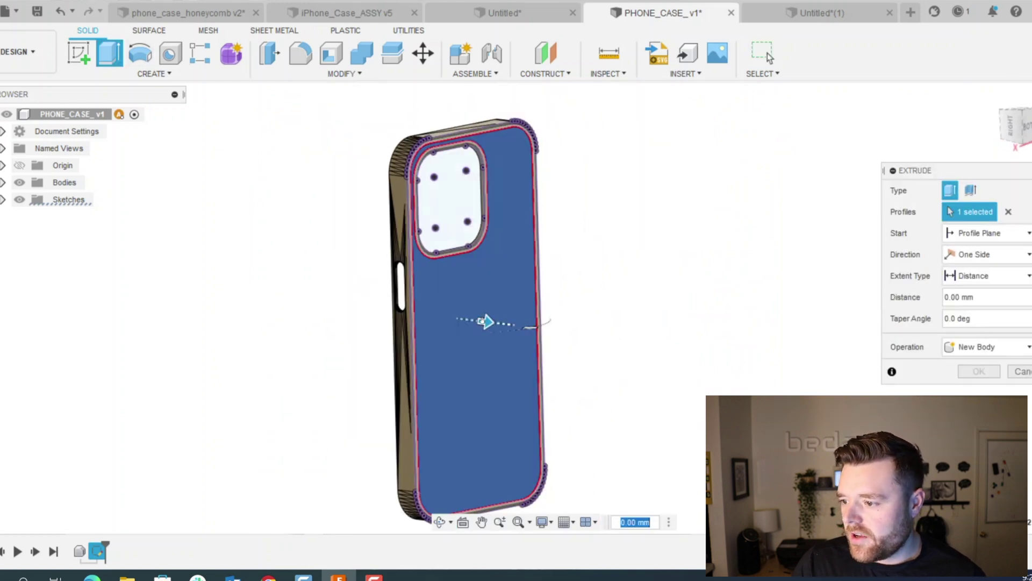
pyautogui.moveTo(485, 322); pyautogui.dragTo(410, 314)
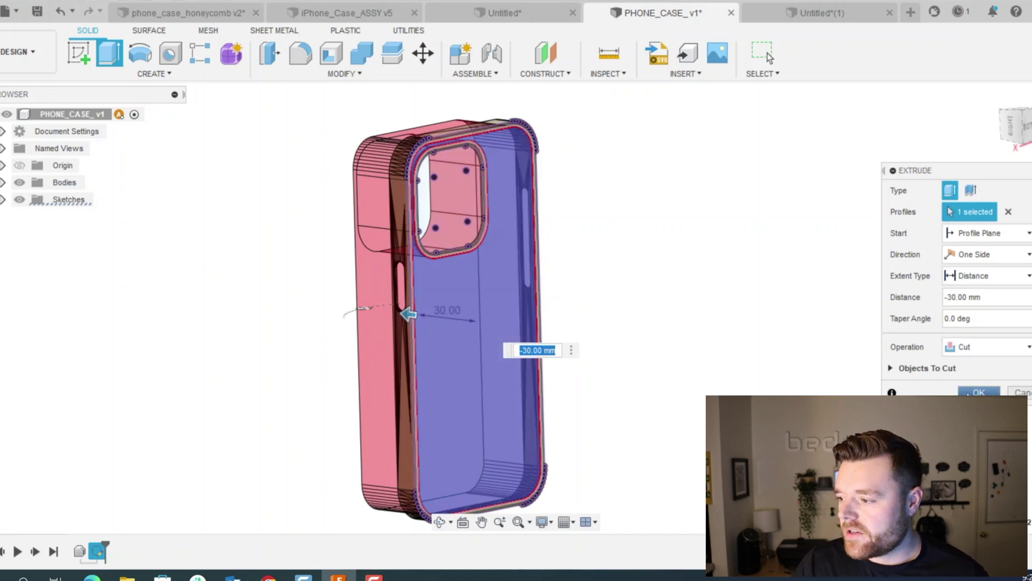
pyautogui.click(981, 392)
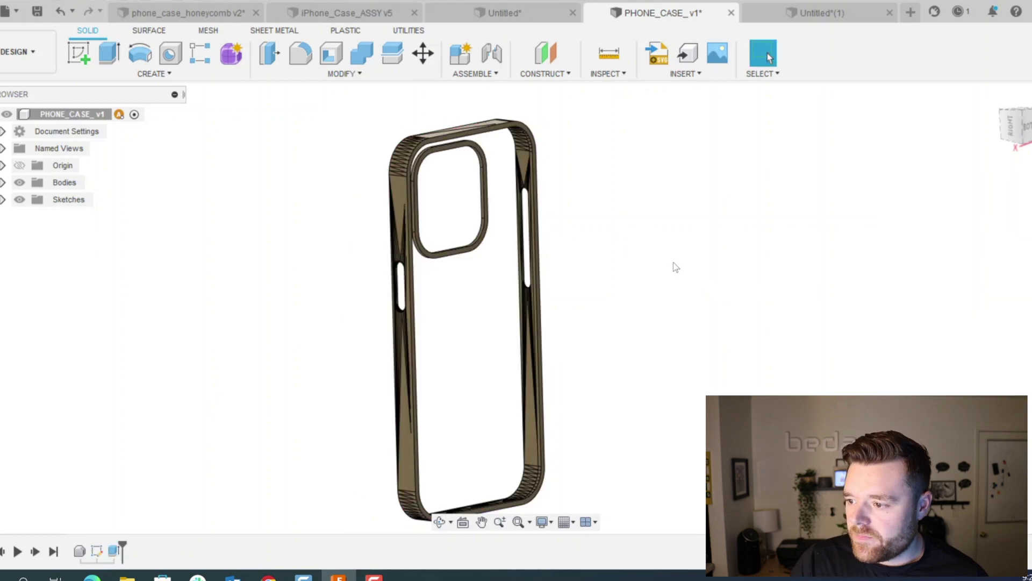
pyautogui.keyDown('shift'); pyautogui.moveTo(672, 267); pyautogui.dragTo(629, 242, button='middle'); pyautogui.keyUp('shift')
pyautogui.scroll(5, 498, 146)
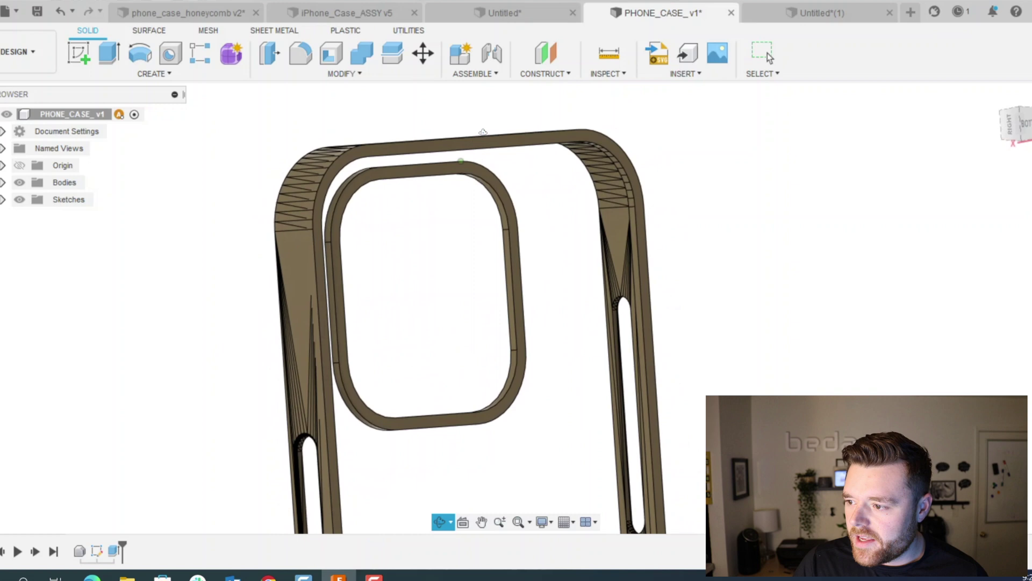
# Add an offset construction plane 5 mm from the bumper frame's back rim face.
pyautogui.click(553, 54)
pyautogui.scroll(3, 394, 153)
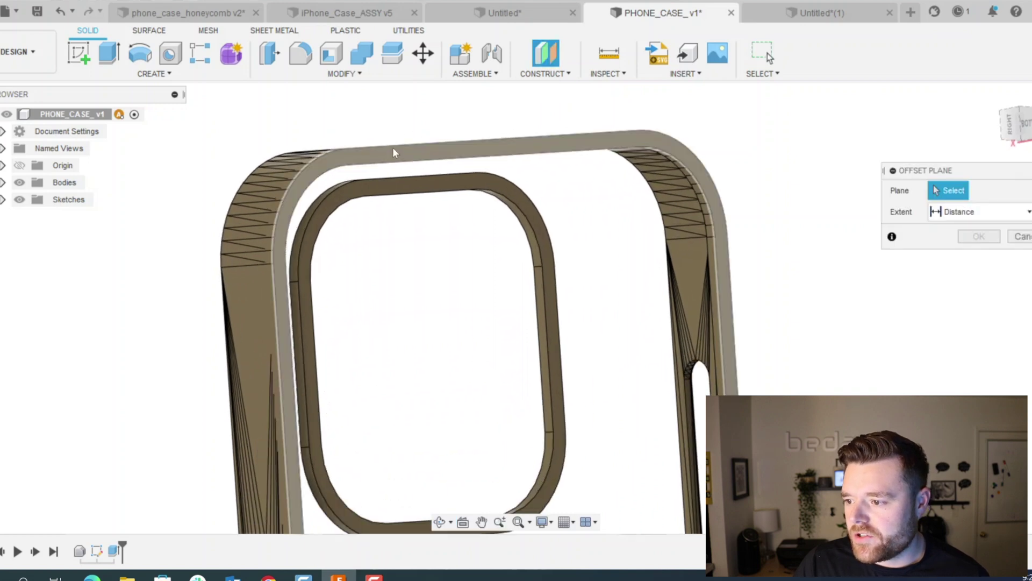
pyautogui.click(394, 154)
pyautogui.scroll(-3, 543, 220)
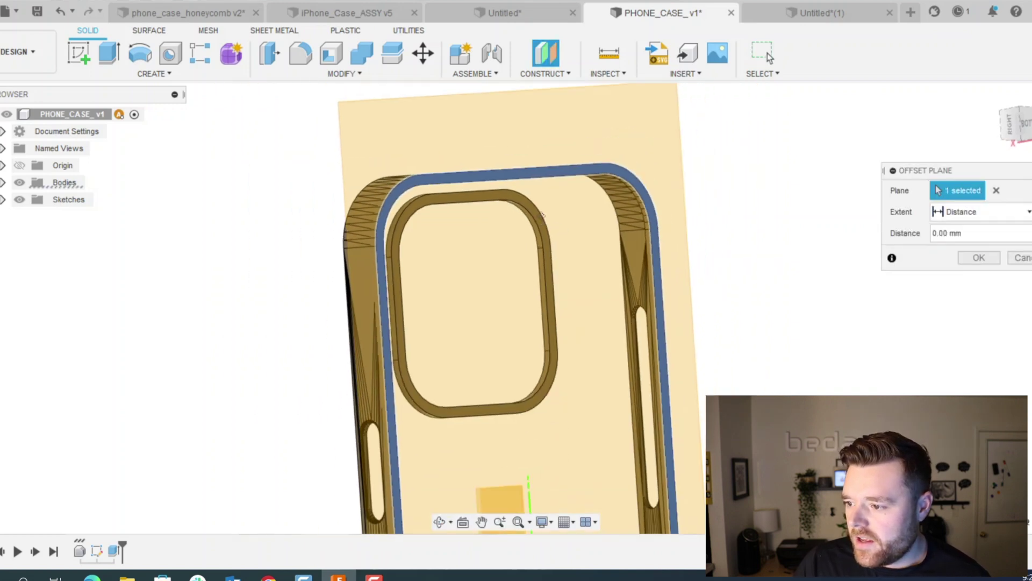
pyautogui.scroll(4, 418, 190)
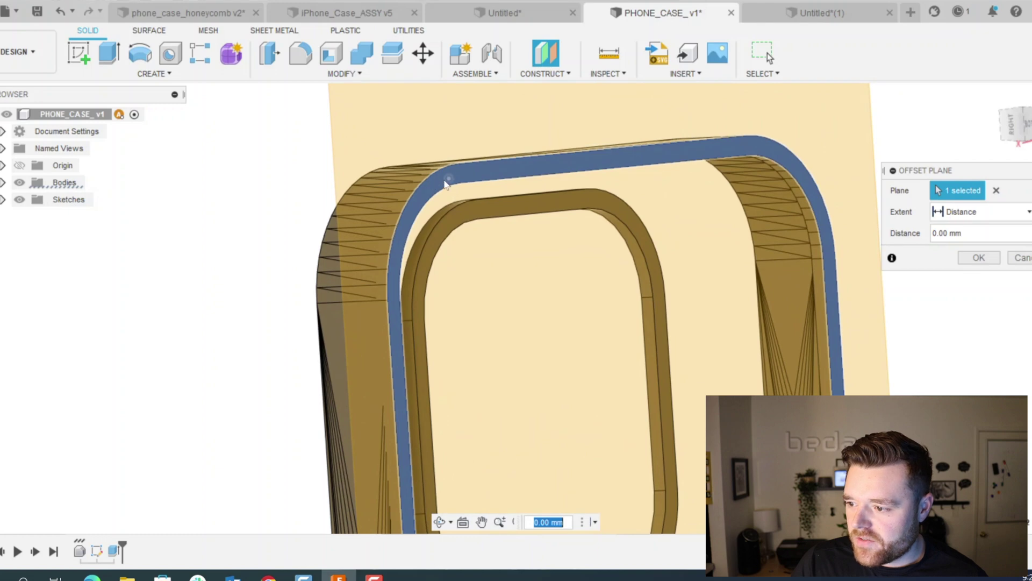
pyautogui.scroll(-5, 445, 184)
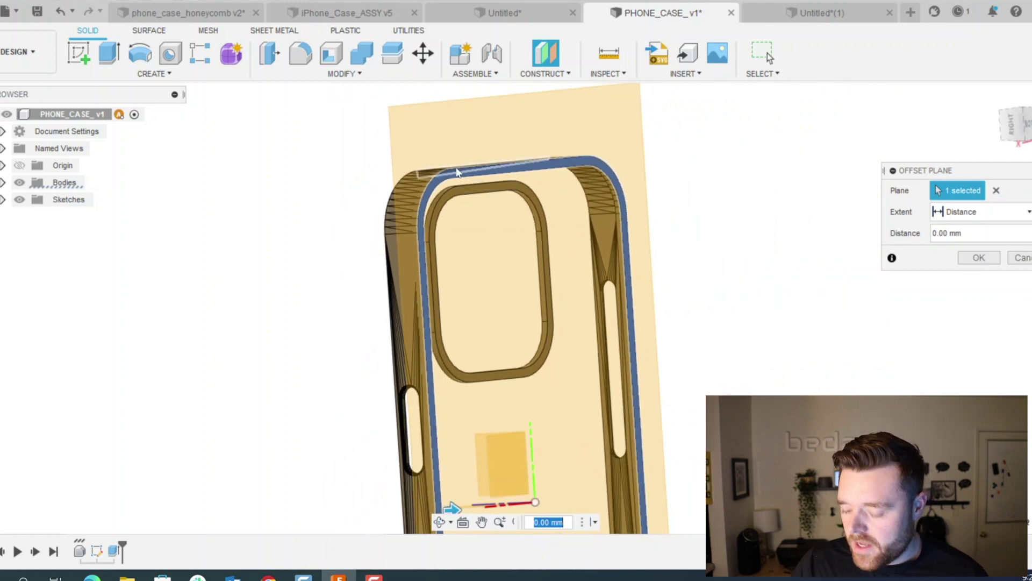
pyautogui.write('5')
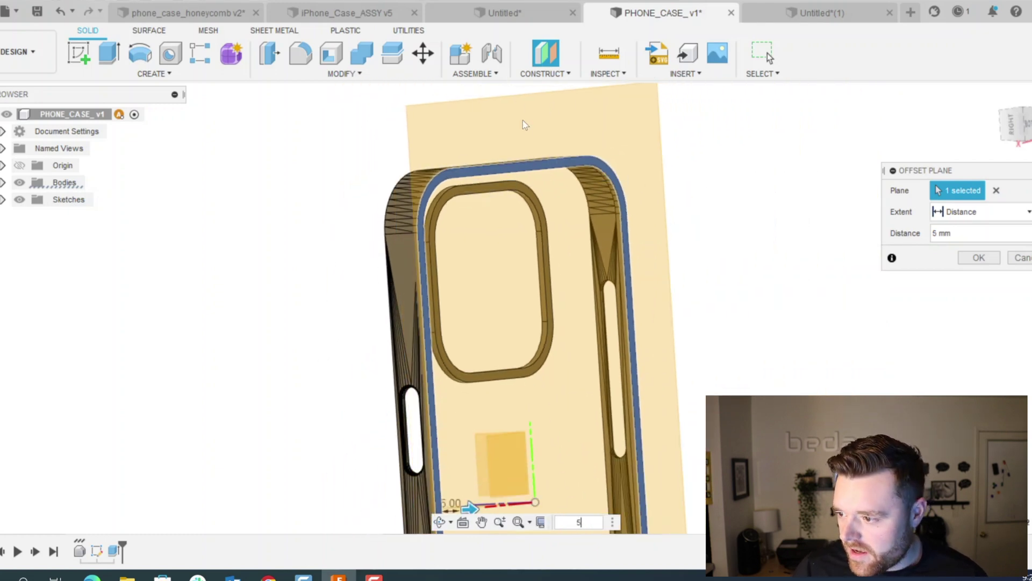
pyautogui.keyDown('shift'); pyautogui.moveTo(526, 124); pyautogui.dragTo(580, 137, button='middle'); pyautogui.keyUp('shift')
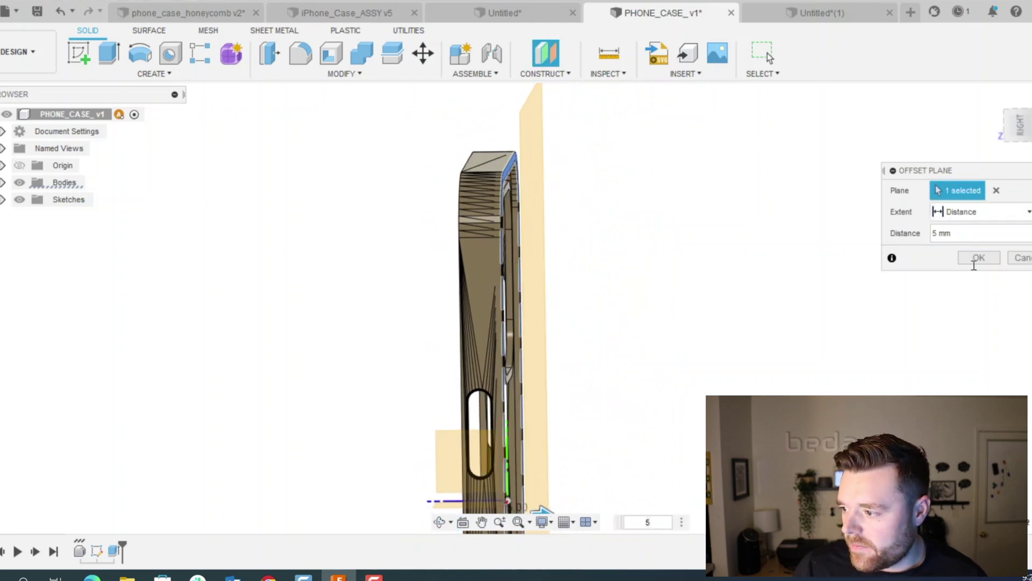
pyautogui.click(977, 259)
pyautogui.keyDown('shift'); pyautogui.moveTo(543, 243); pyautogui.dragTo(449, 220, button='middle'); pyautogui.keyUp('shift')
pyautogui.rightClick(449, 220)
# Select the case's back face near the new offset plane and open a sketch on it.
pyautogui.click(276, 237)
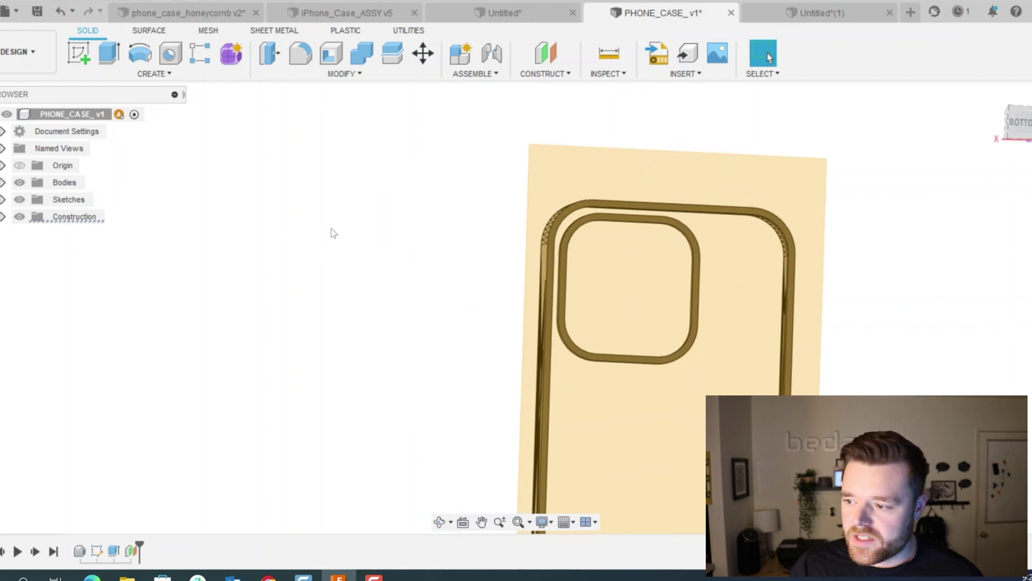
pyautogui.keyDown('shift'); pyautogui.moveTo(507, 201); pyautogui.dragTo(548, 200, button='middle'); pyautogui.keyUp('shift')
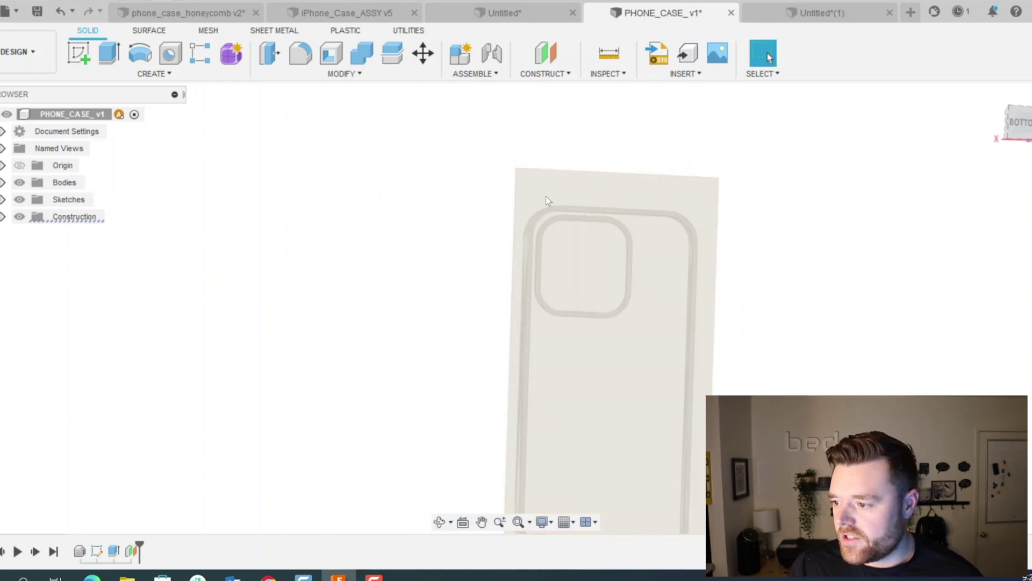
pyautogui.click(611, 198)
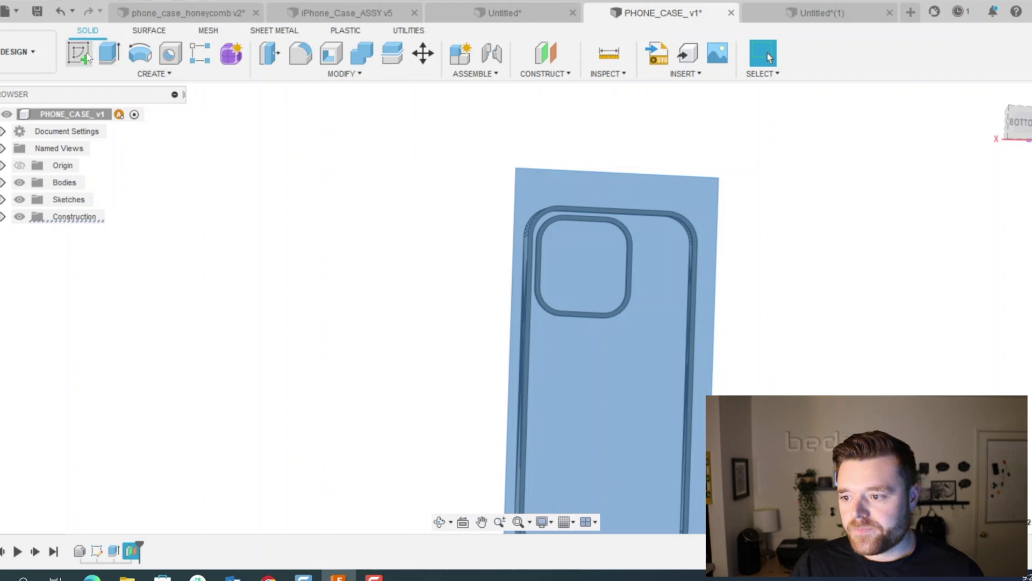
pyautogui.press('Escape')
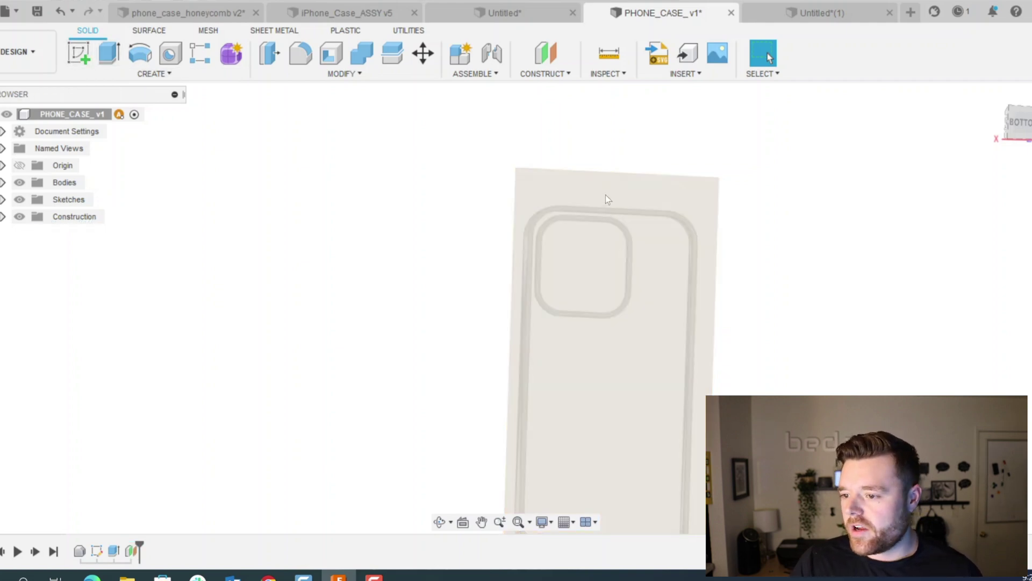
pyautogui.click(605, 195)
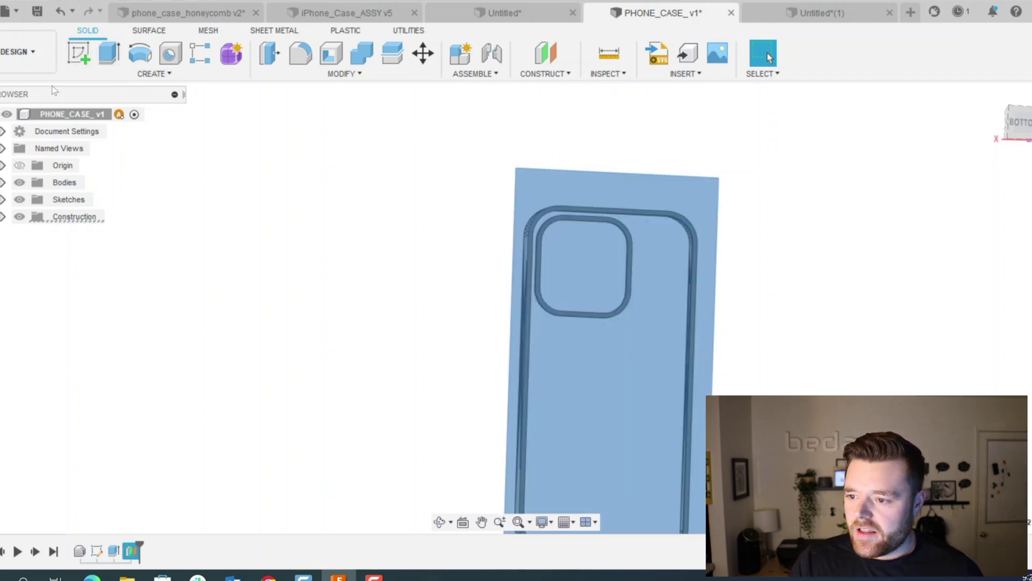
pyautogui.click(81, 63)
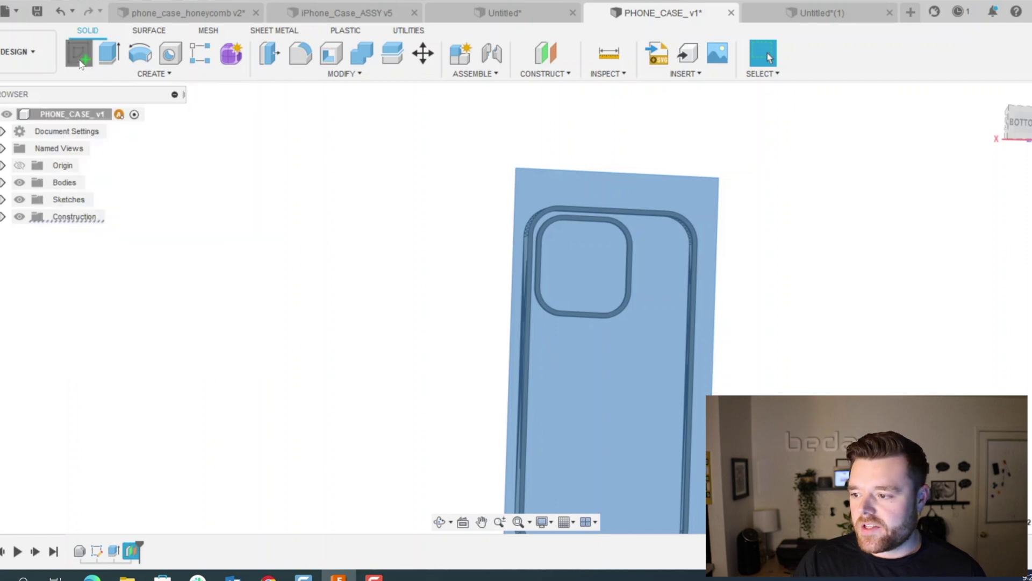
# Roll the view twice with the ViewCube so the phone outline stands upright.
pyautogui.moveTo(1020, 125)
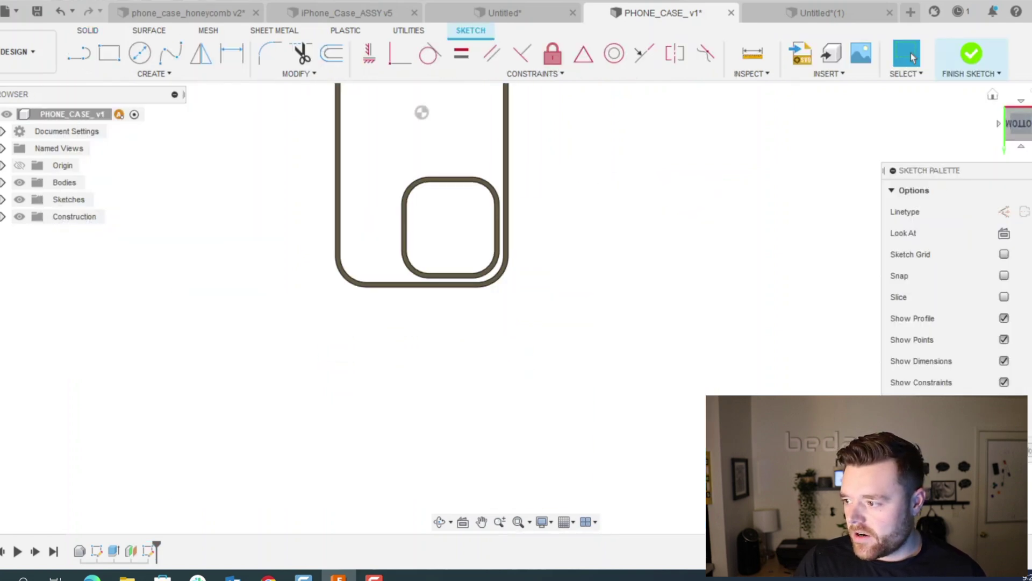
pyautogui.click(1025, 106)
pyautogui.click(1024, 106)
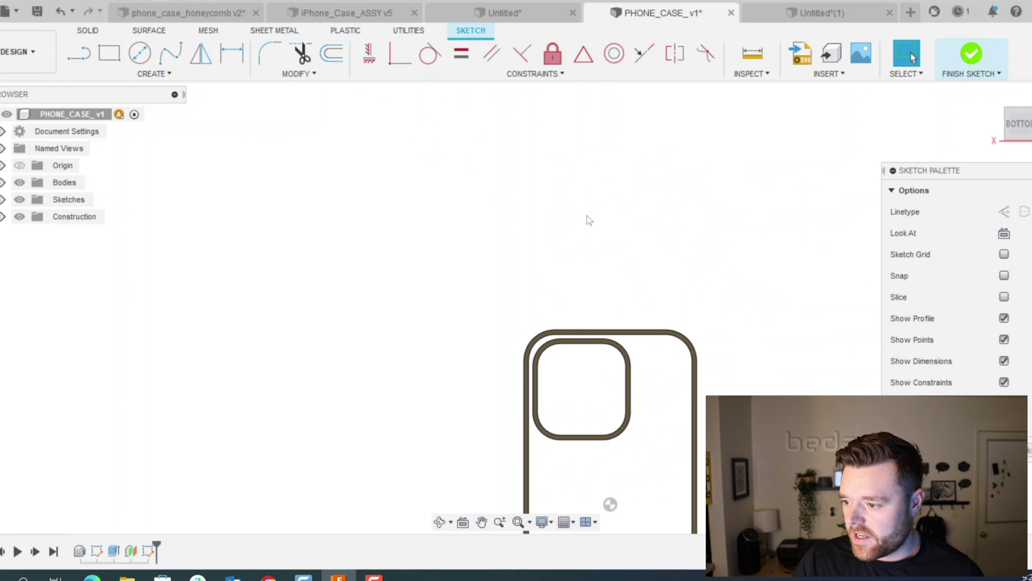
pyautogui.scroll(-4, 588, 219)
pyautogui.scroll(3, 572, 296)
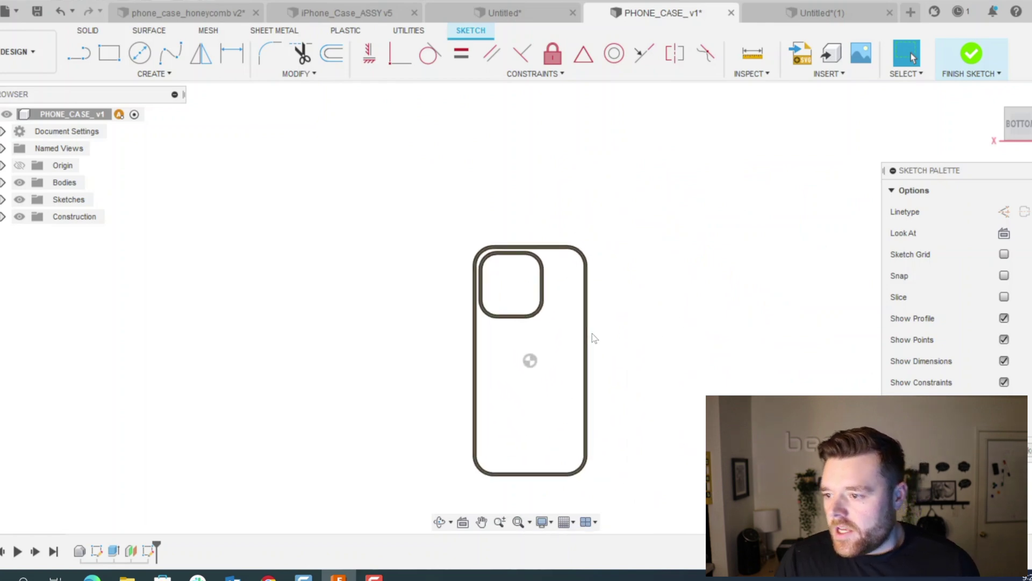
pyautogui.scroll(2, 594, 338)
pyautogui.scroll(-2, 344, 220)
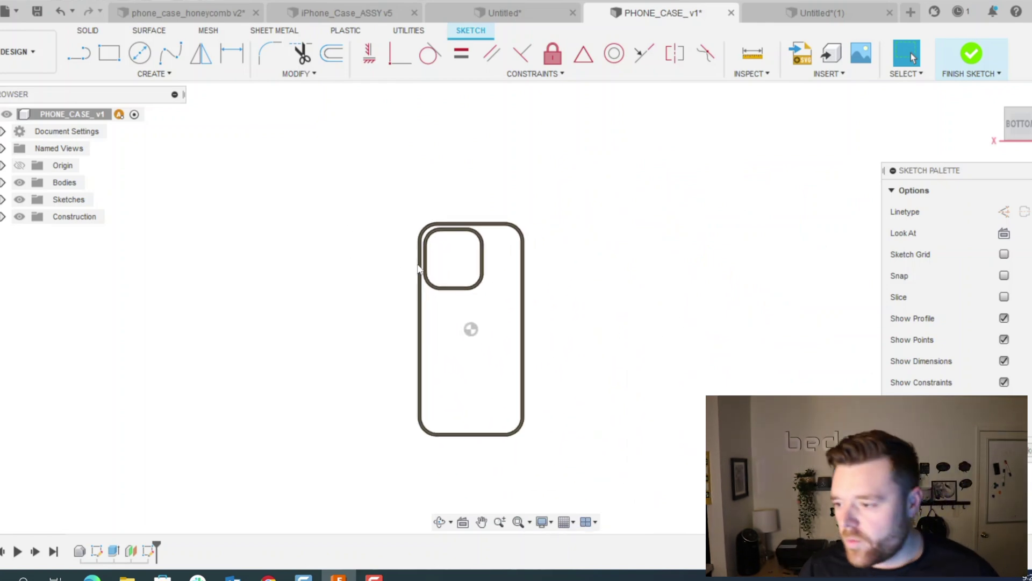
# Zoom to fit the case outline and bring up the Polygon shape options.
pyautogui.scroll(1, 305, 170)
pyautogui.scroll(-1, 368, 156)
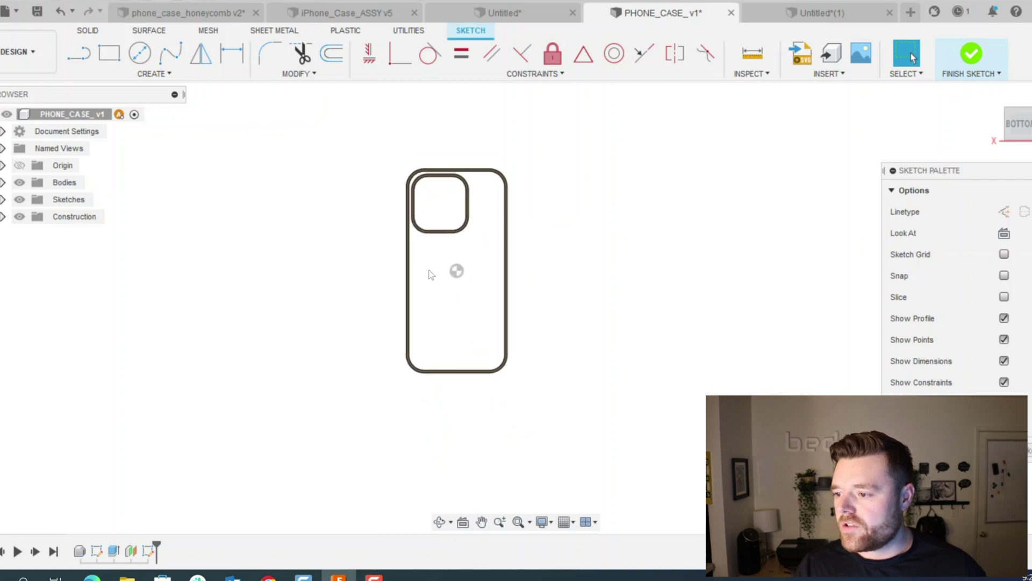
pyautogui.scroll(2, 392, 219)
pyautogui.scroll(1, 306, 179)
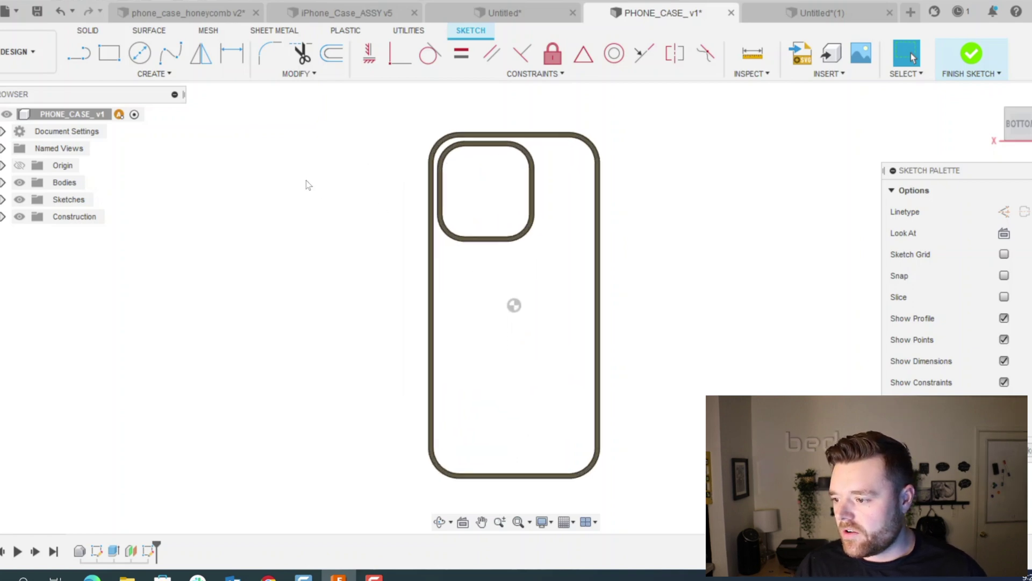
pyautogui.scroll(-1, 306, 179)
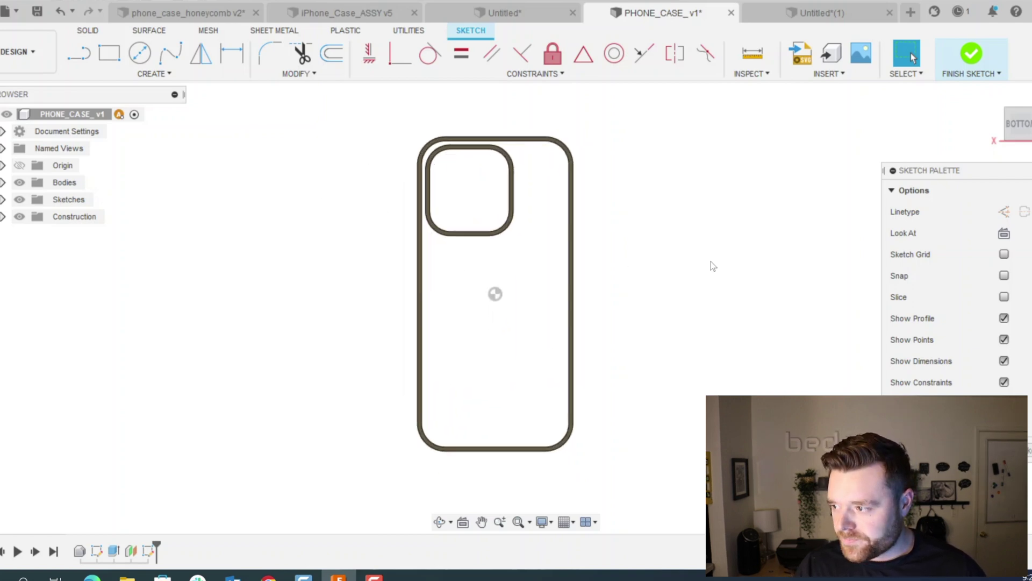
pyautogui.click(154, 74)
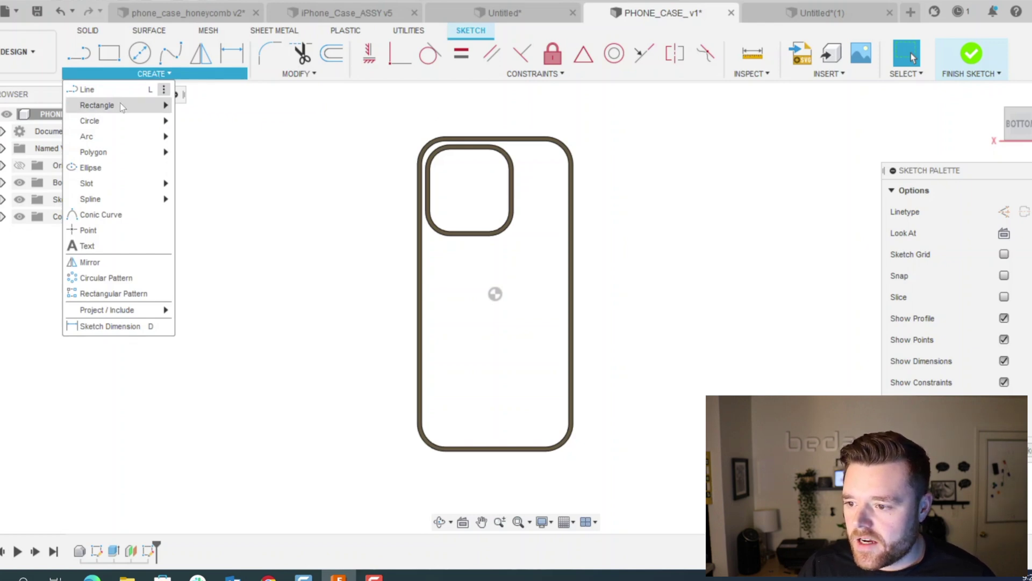
# Sketch an inscribed hexagon below the camera cutout and constrain its bottom edge horizontal.
pyautogui.moveTo(110, 150)
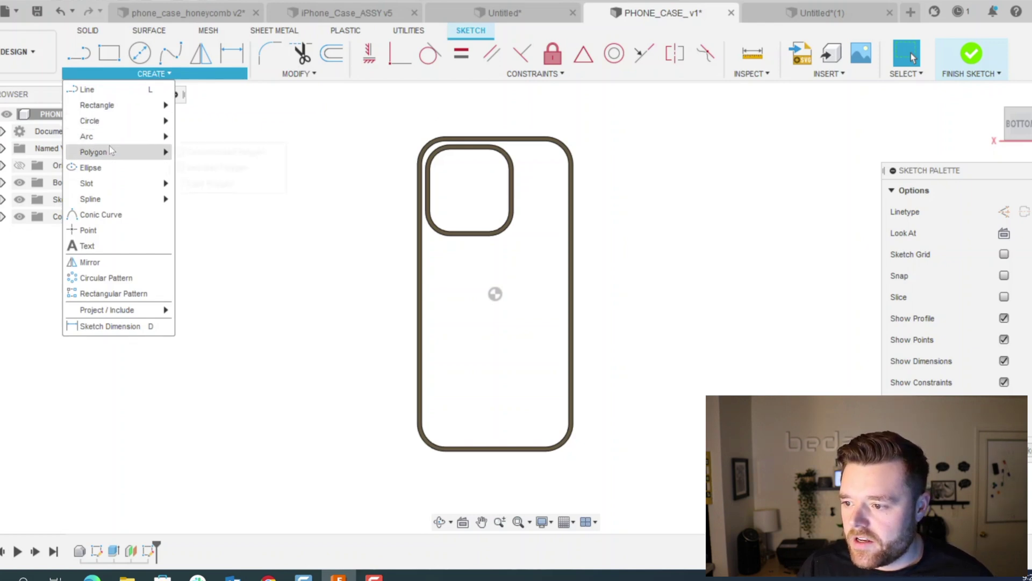
pyautogui.click(229, 169)
pyautogui.scroll(3, 456, 285)
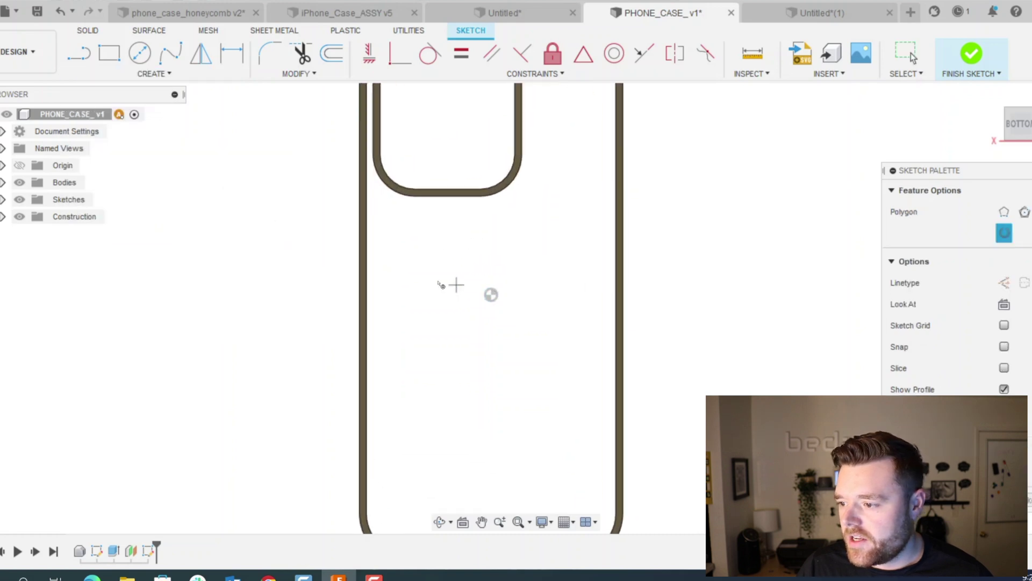
pyautogui.click(425, 251)
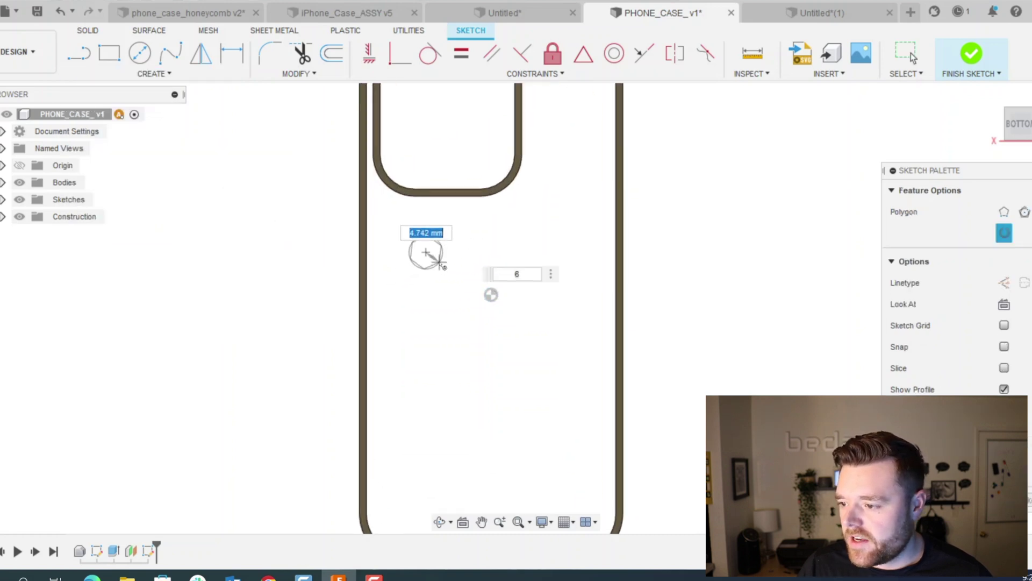
pyautogui.click(445, 252)
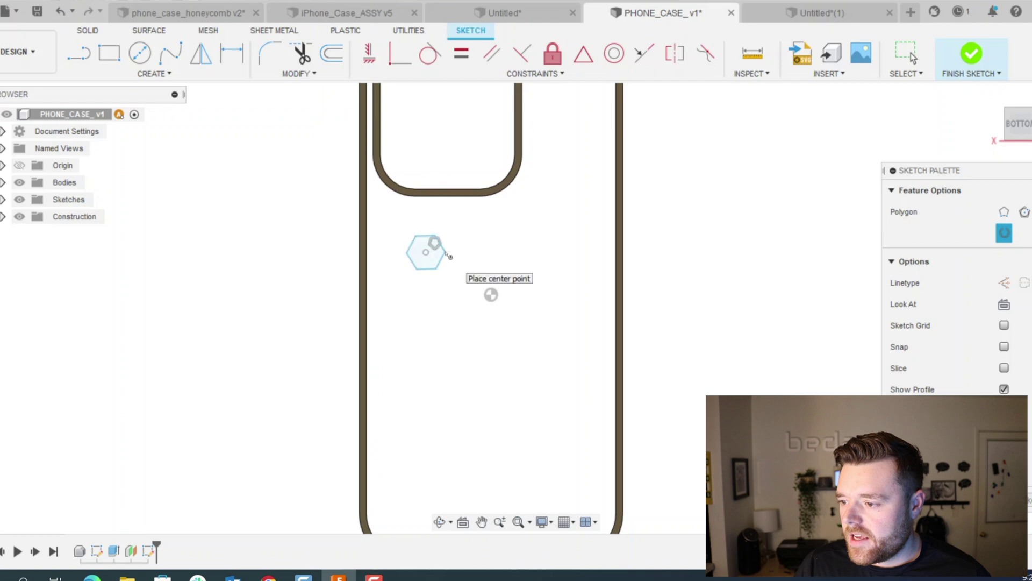
pyautogui.scroll(2, 452, 256)
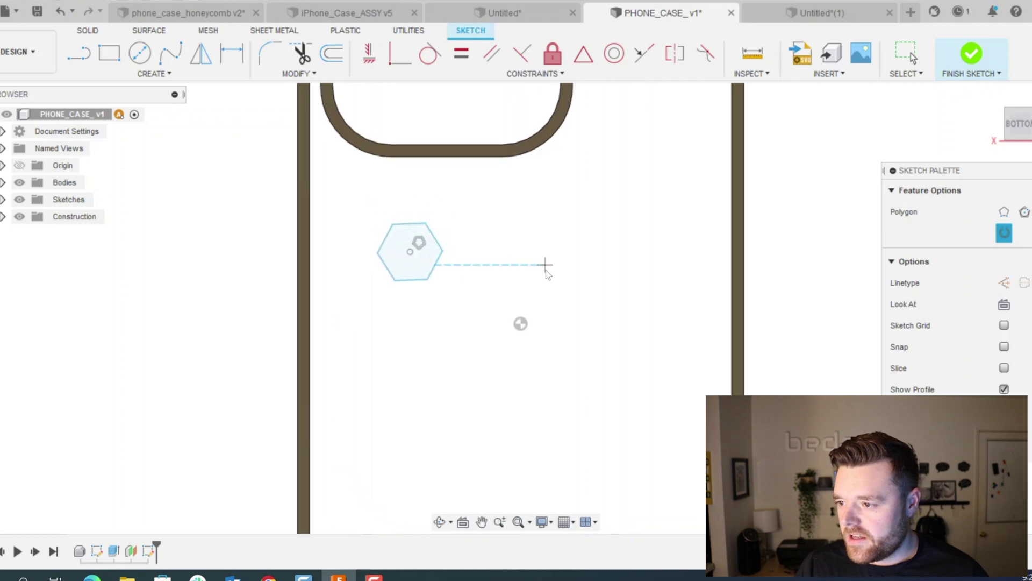
pyautogui.press('Escape')
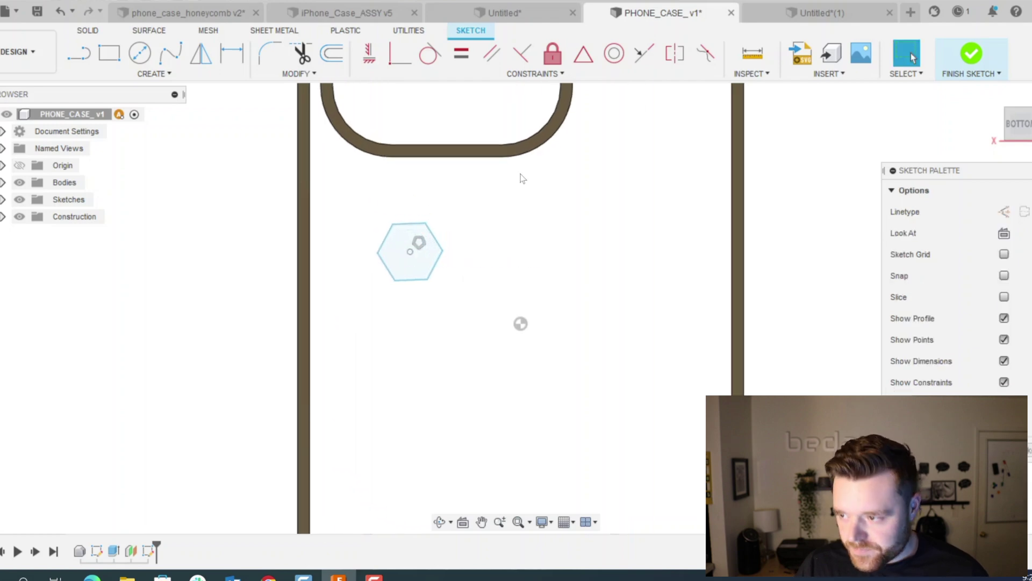
pyautogui.click(369, 58)
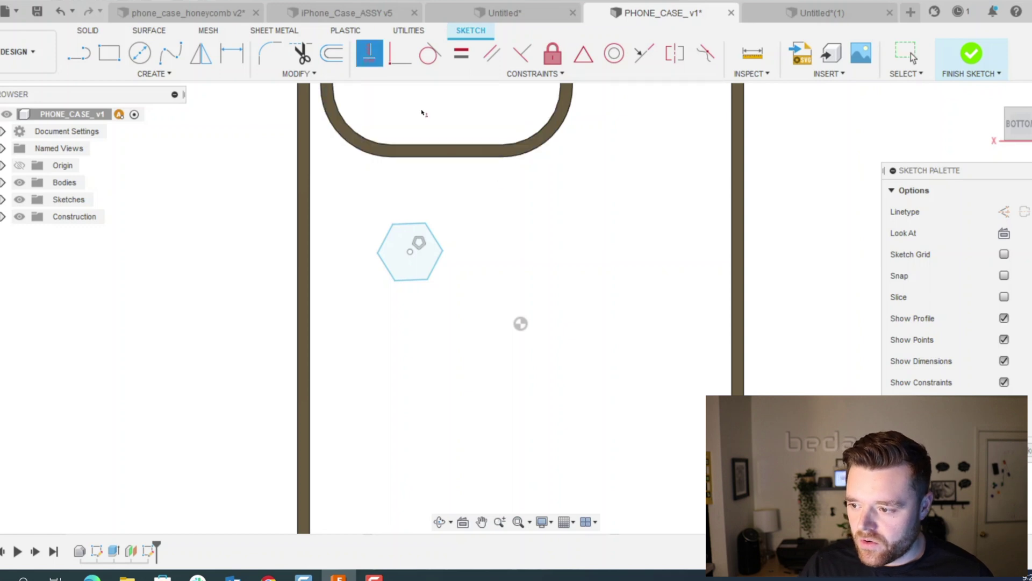
pyautogui.click(411, 282)
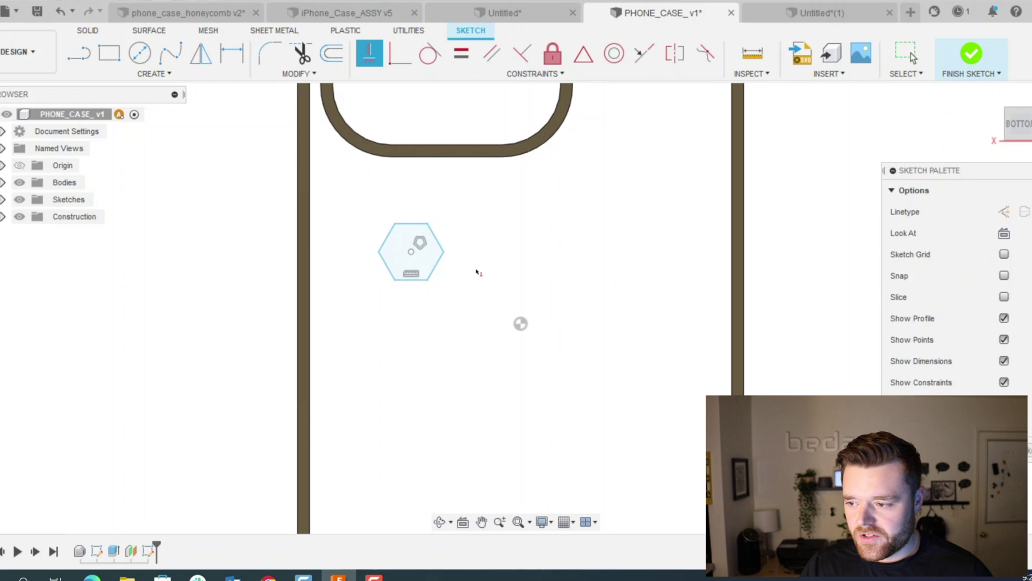
pyautogui.press('Escape')
# Draw a second test hexagon to the right and constrain its left edge vertical.
pyautogui.click(132, 75)
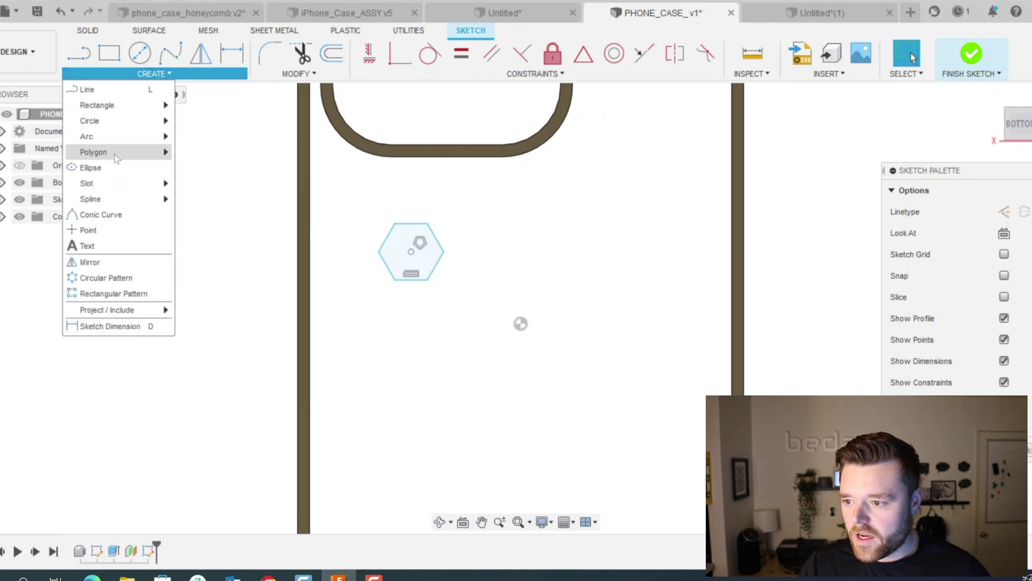
pyautogui.moveTo(134, 152)
pyautogui.click(197, 168)
pyautogui.click(588, 248)
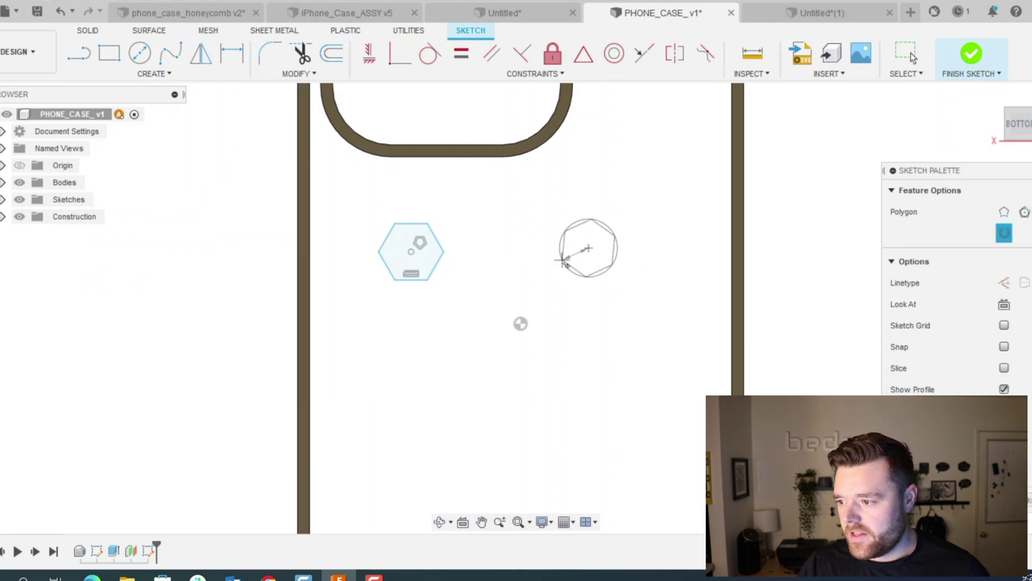
pyautogui.click(562, 262)
pyautogui.press('Escape')
pyautogui.click(369, 53)
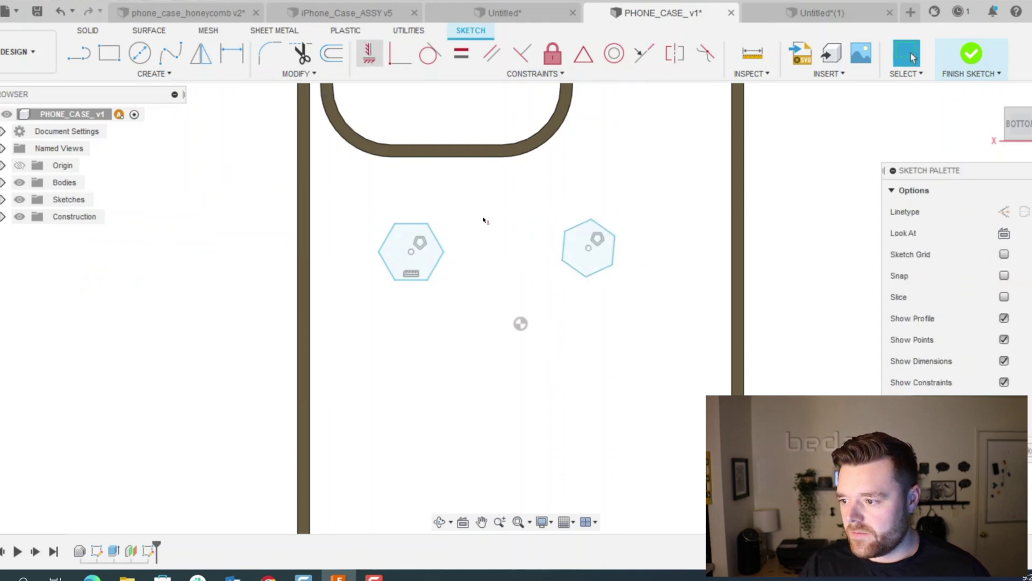
pyautogui.click(562, 247)
pyautogui.press('Escape')
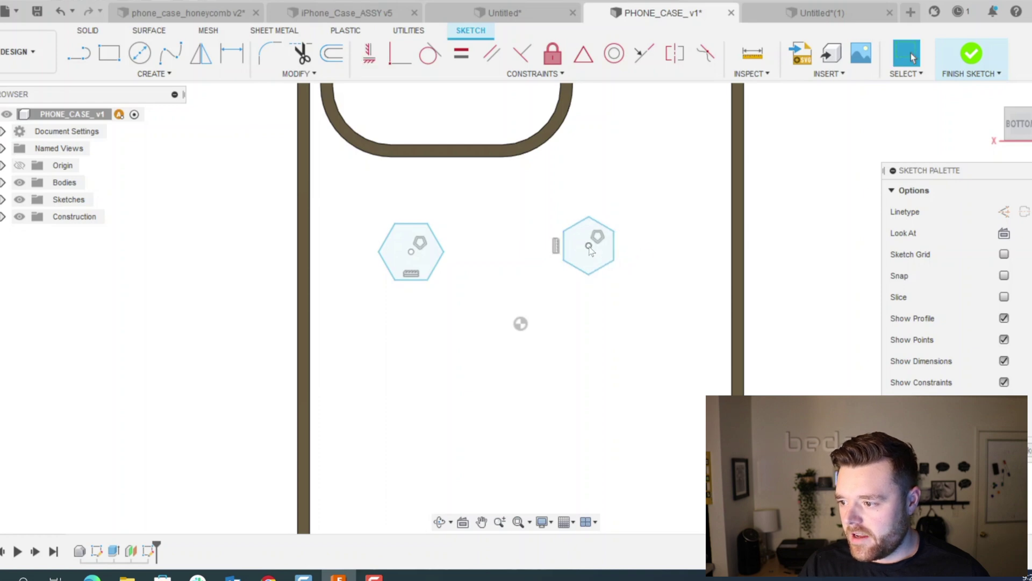
# Window-select the small test hexagon and delete it.
pyautogui.scroll(5, 562, 255)
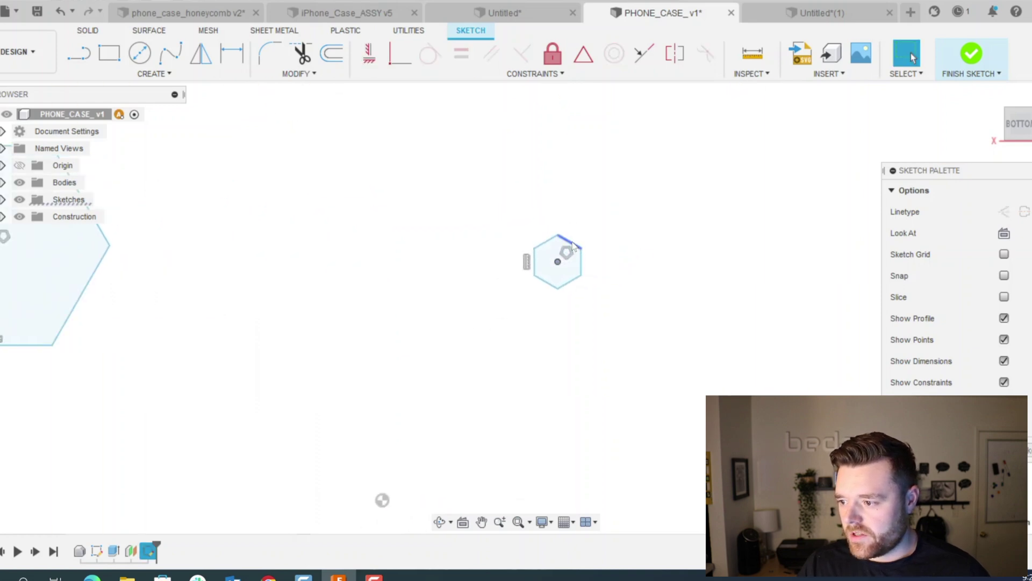
pyautogui.moveTo(628, 308); pyautogui.dragTo(484, 223)
pyautogui.press('Delete')
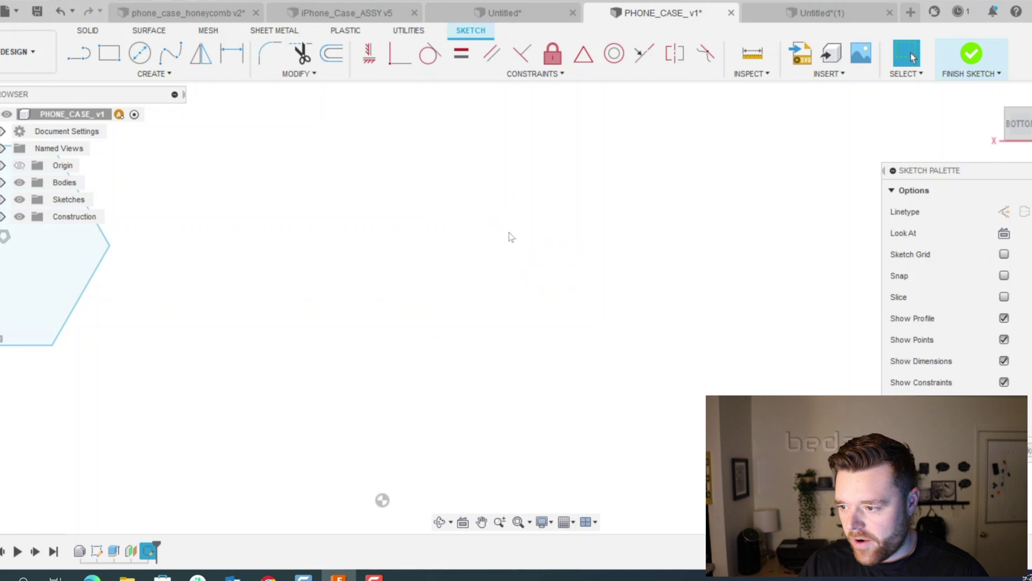
pyautogui.scroll(-3, 562, 346)
pyautogui.scroll(-2, 562, 346)
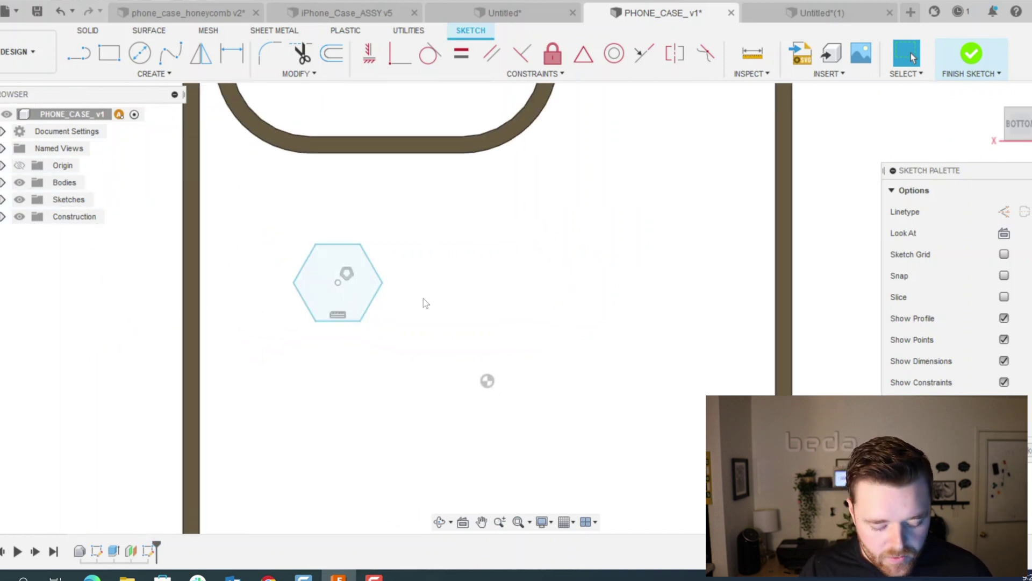
# Dimension the first hexagon's bottom edge at 5 mm.
pyautogui.press('d')
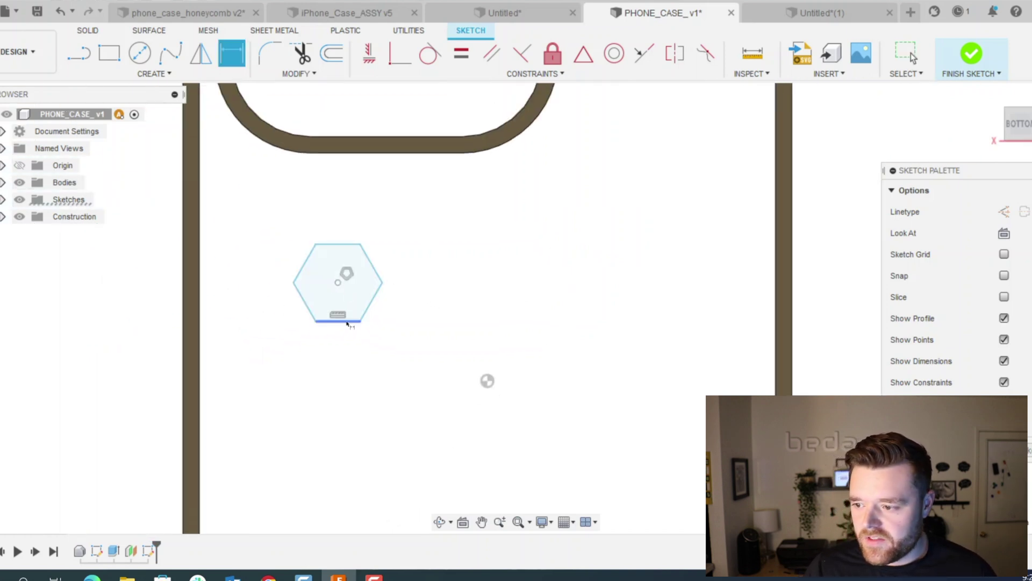
pyautogui.click(347, 322)
pyautogui.scroll(2, 347, 336)
pyautogui.click(341, 343)
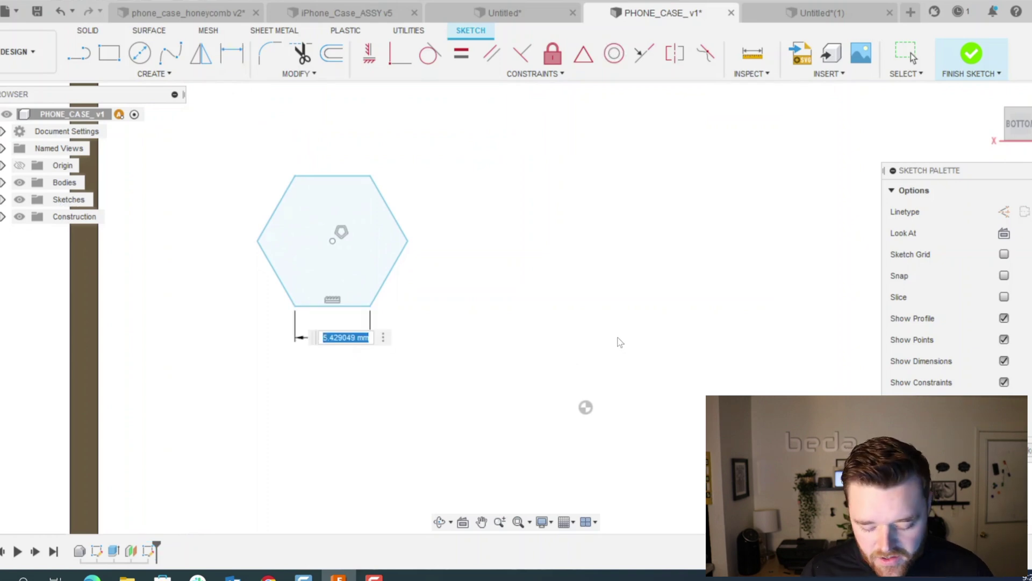
pyautogui.write('5')
pyautogui.press('Return')
pyautogui.press('Escape')
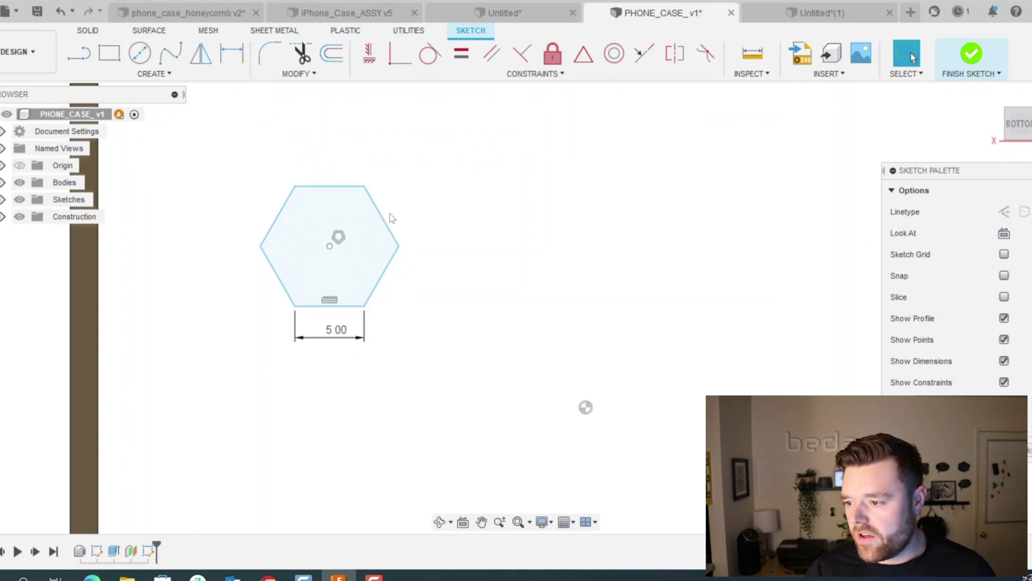
# Re-edit the edge dimension, confirming 5 mm, then trying 10 mm.
pyautogui.scroll(-3, 224, 333)
pyautogui.doubleClick(293, 337)
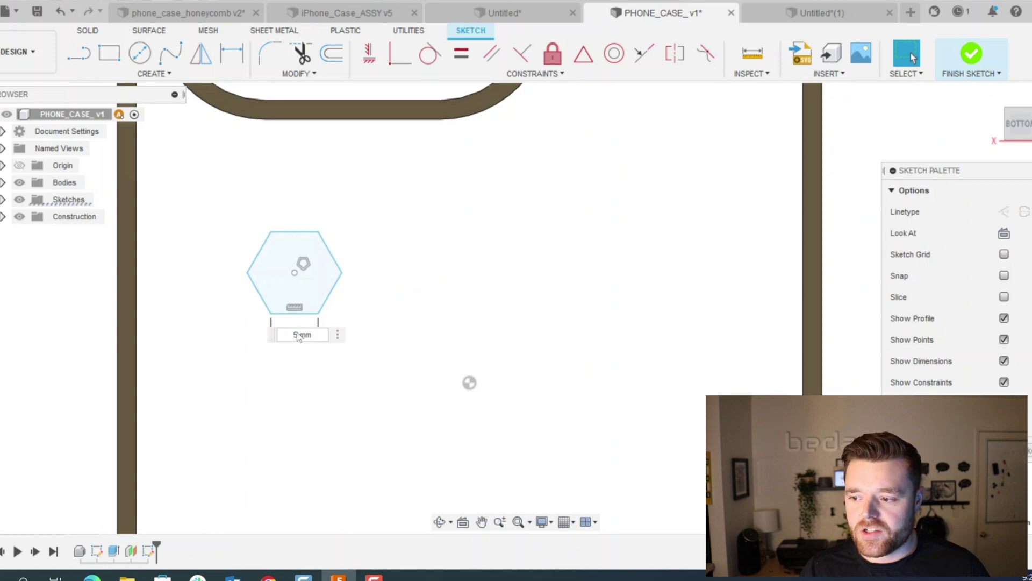
pyautogui.scroll(-1, 421, 347)
pyautogui.write('5')
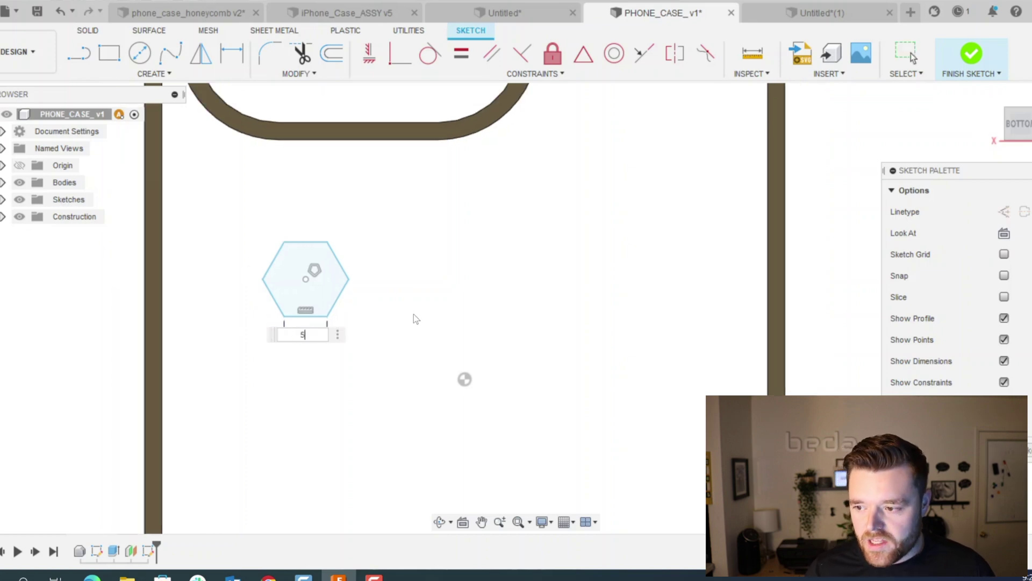
pyautogui.press('Return')
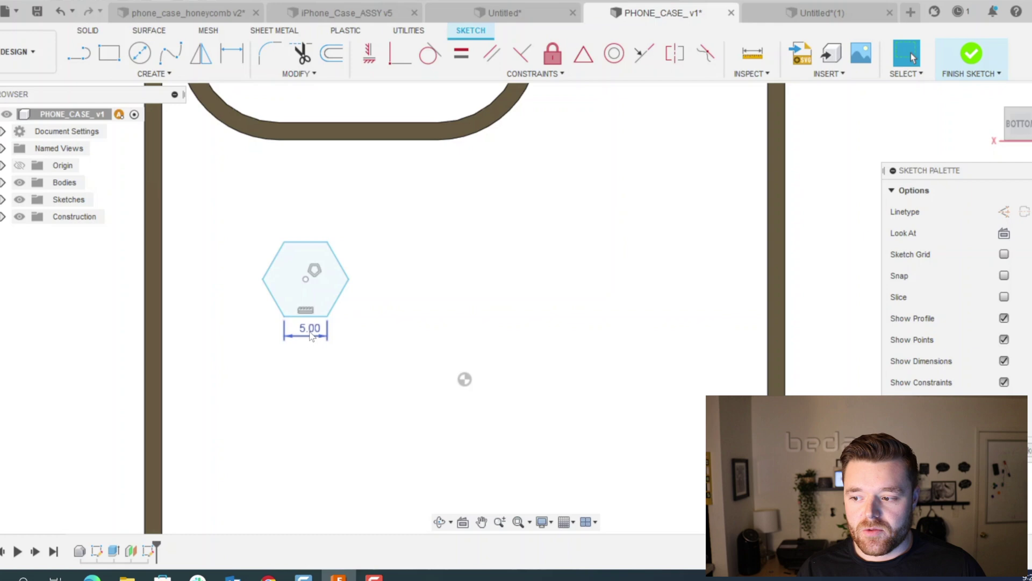
pyautogui.doubleClick(313, 334)
pyautogui.write('10')
pyautogui.press('Return')
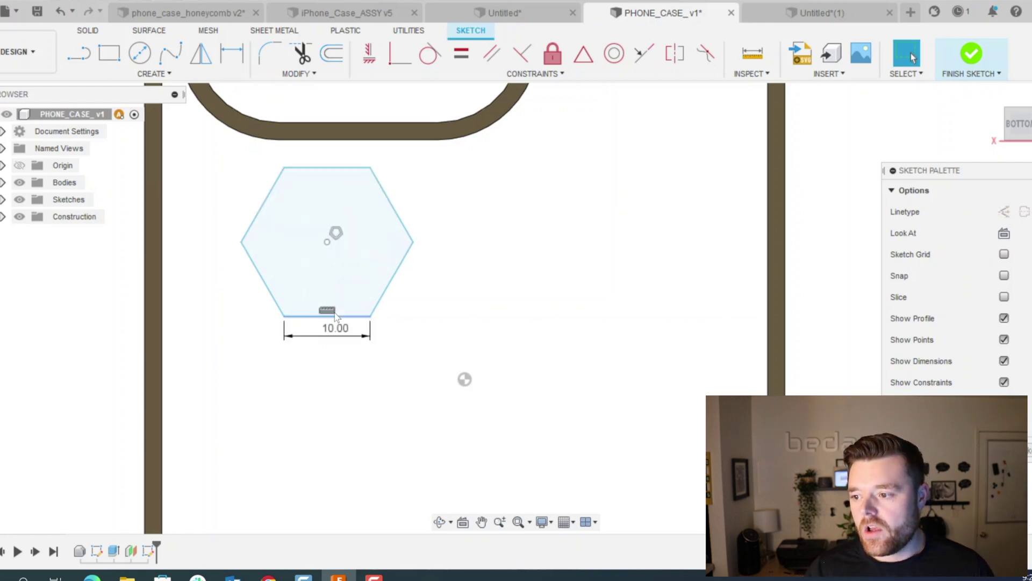
# Move the hexagon down-left inside the case and set its edge back to 5 mm.
pyautogui.scroll(-2, 267, 265)
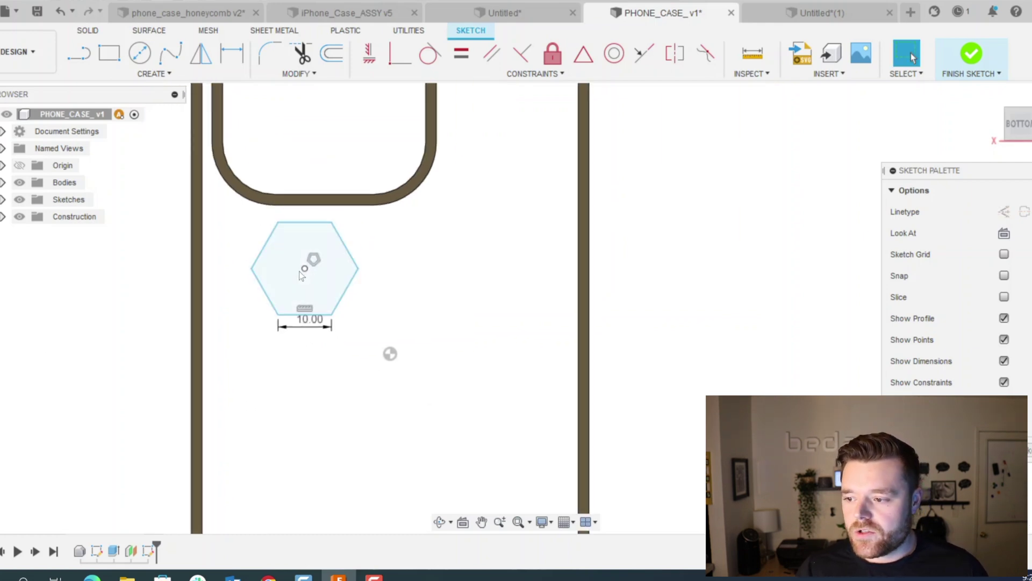
pyautogui.moveTo(305, 272); pyautogui.dragTo(291, 289)
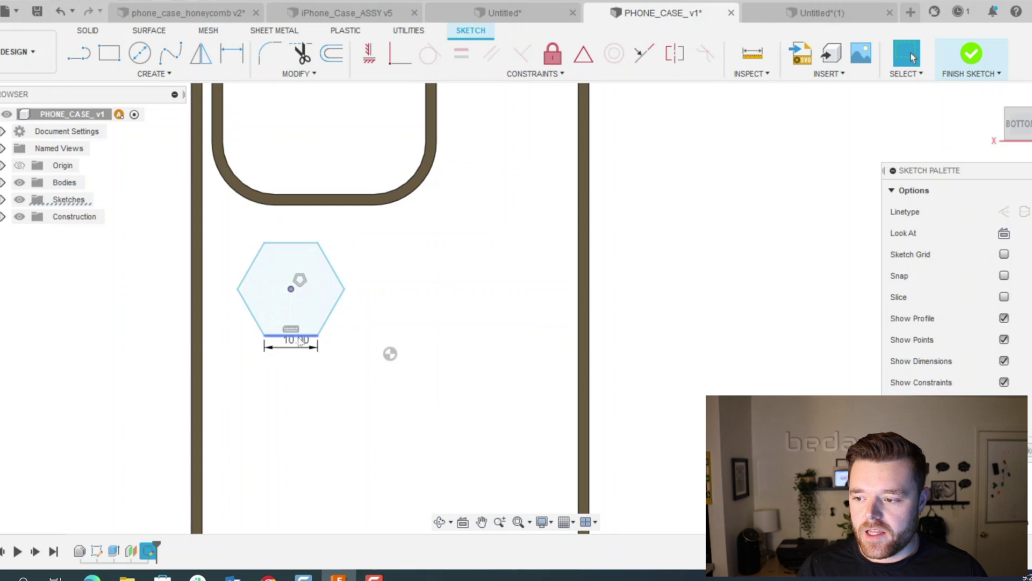
pyautogui.doubleClick(306, 347)
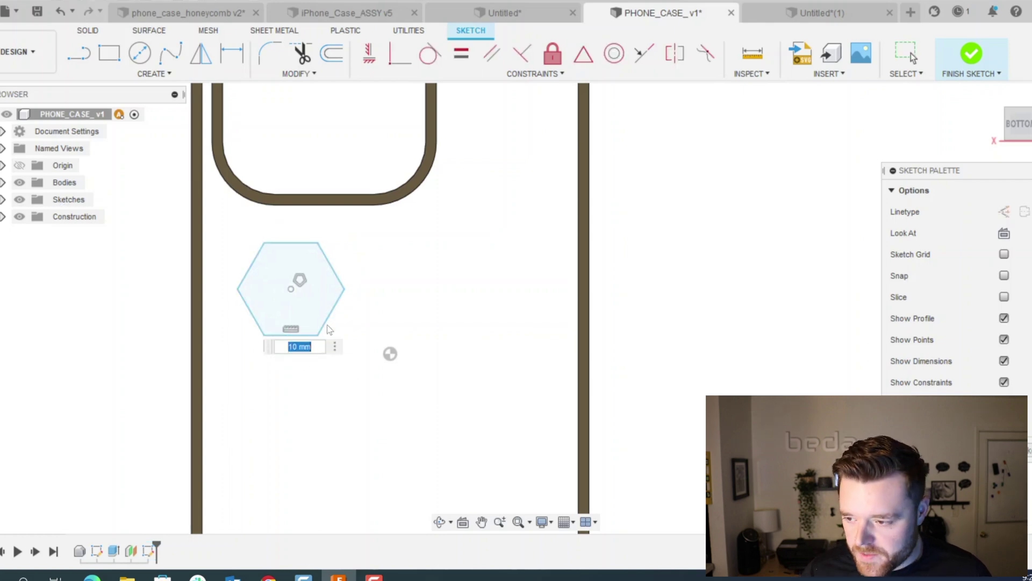
pyautogui.write('5')
pyautogui.press('Return')
pyautogui.scroll(3, 290, 289)
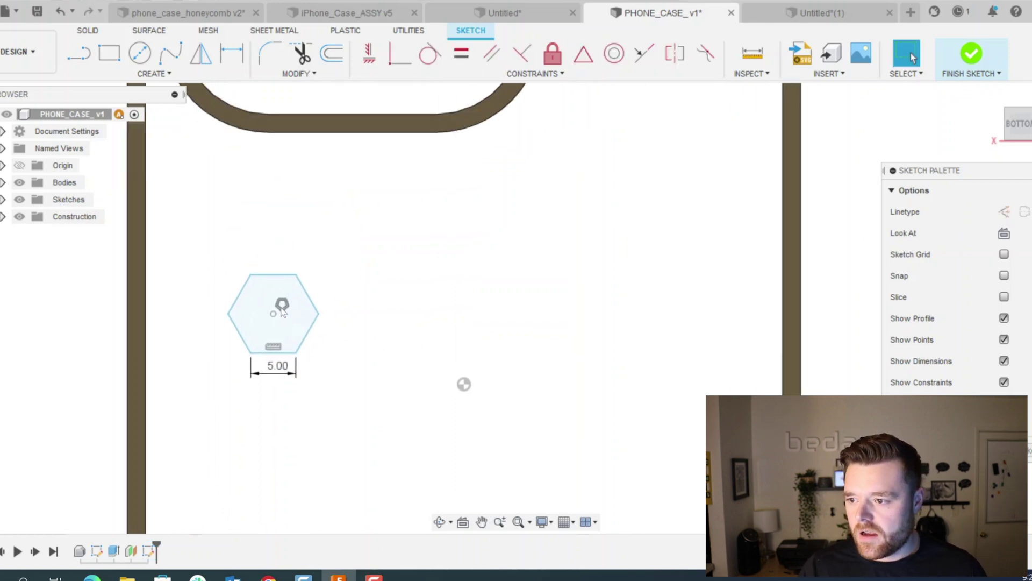
# Draw a second inscribed hexagon below and right of the first.
pyautogui.click(163, 74)
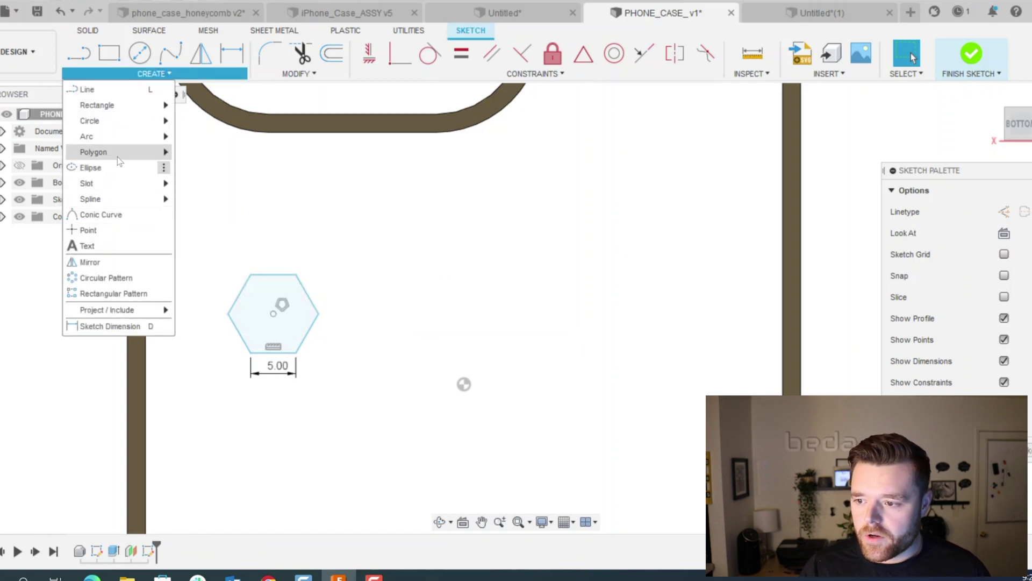
pyautogui.moveTo(144, 153)
pyautogui.click(209, 169)
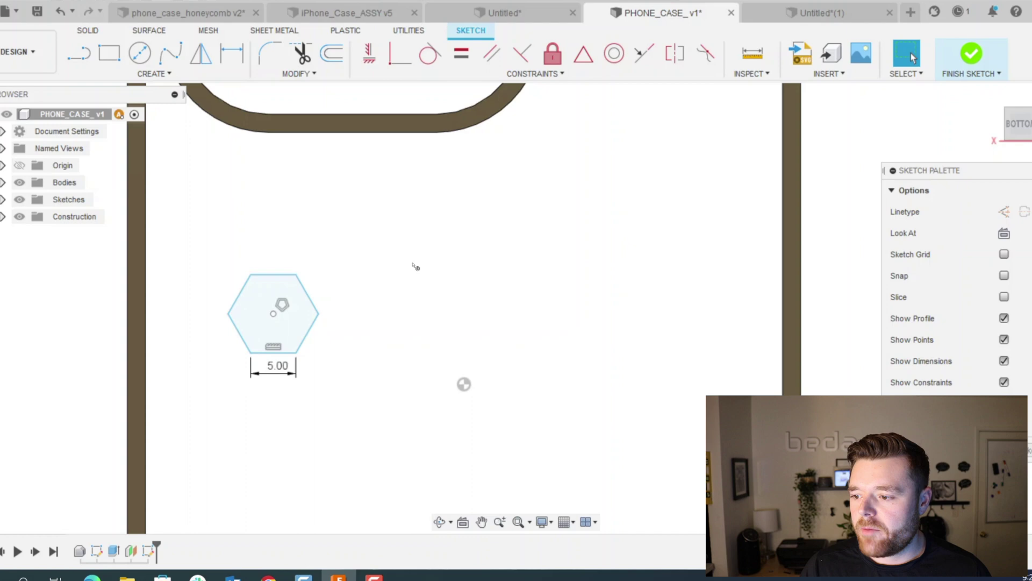
pyautogui.click(376, 363)
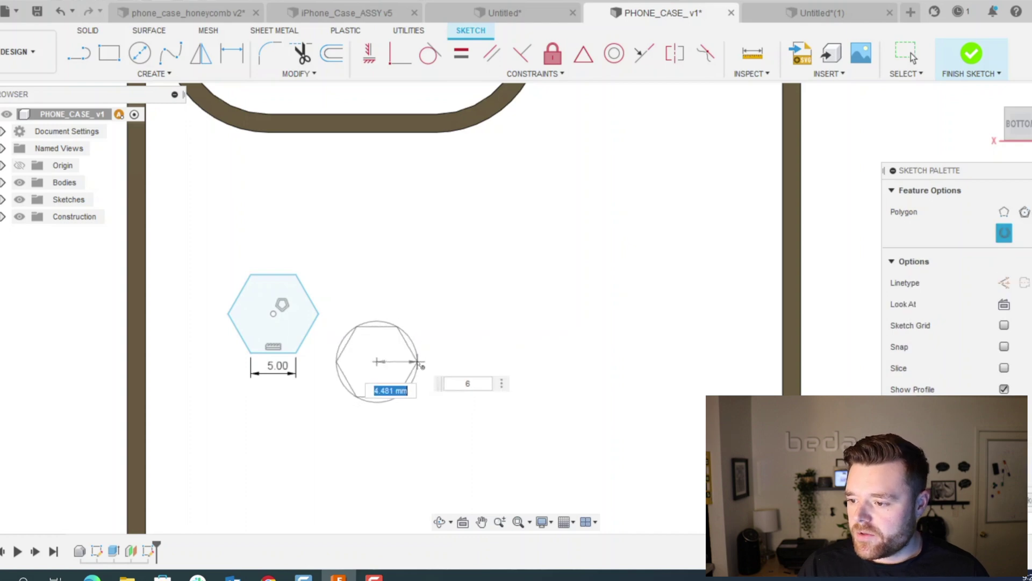
pyautogui.click(419, 360)
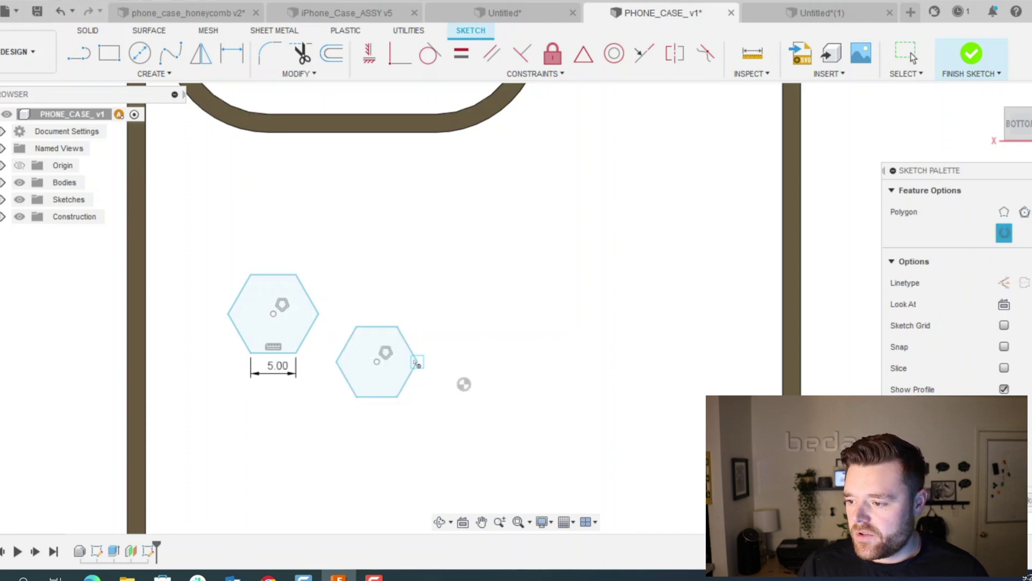
# Constrain the second hexagon's bottom edge horizontal and shift it slightly.
pyautogui.click(377, 54)
pyautogui.click(387, 398)
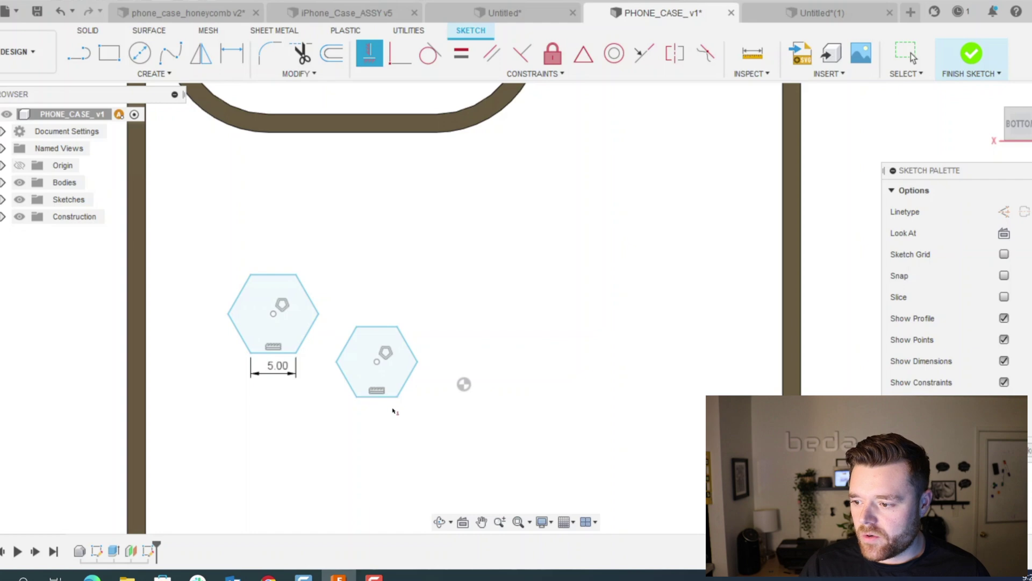
pyautogui.press('Escape')
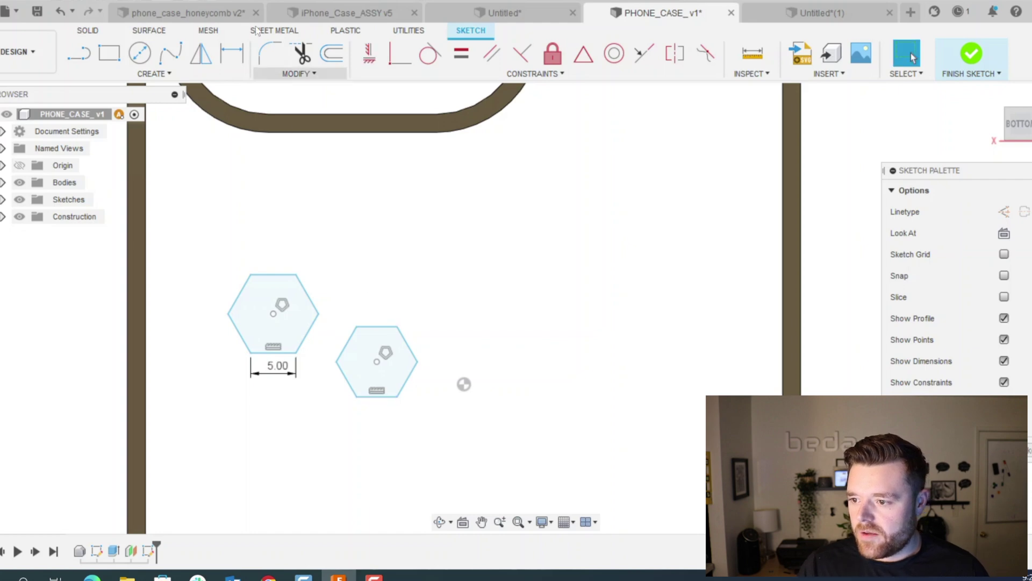
pyautogui.moveTo(376, 365)
pyautogui.mouseDown()
pyautogui.moveTo(363, 380)
pyautogui.moveTo(378, 367)
pyautogui.moveTo(379, 379)
pyautogui.mouseUp()
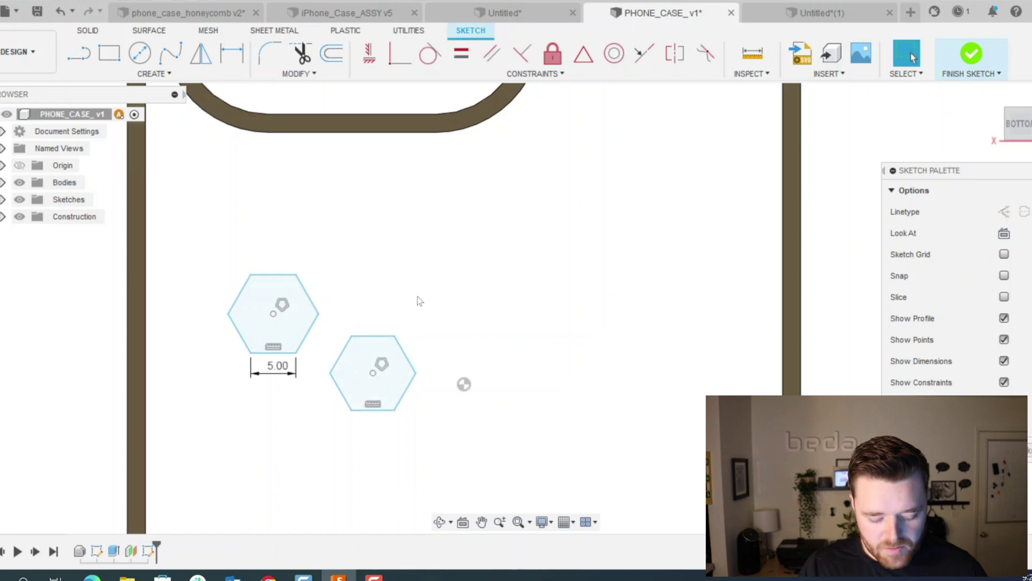
# Dimension the second hexagon's bottom edge at 5 mm.
pyautogui.press('d')
pyautogui.scroll(3, 367, 394)
pyautogui.click(379, 435)
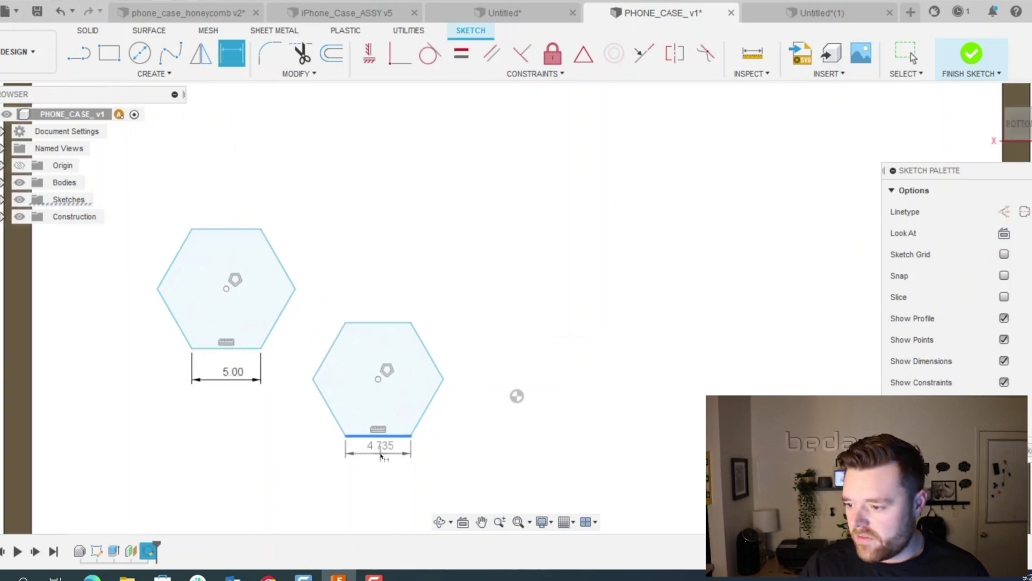
pyautogui.click(382, 462)
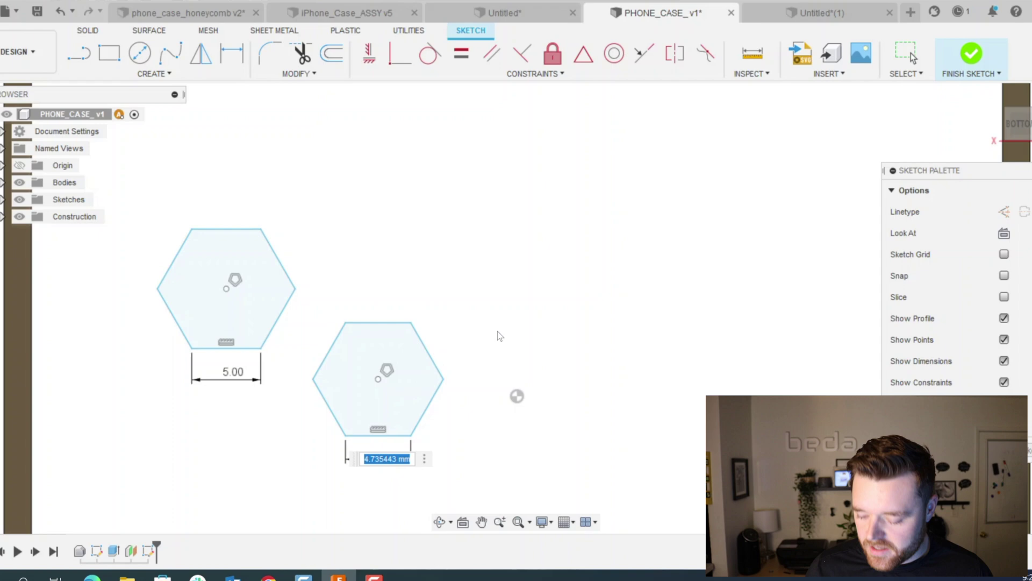
pyautogui.write('5')
pyautogui.press('Return')
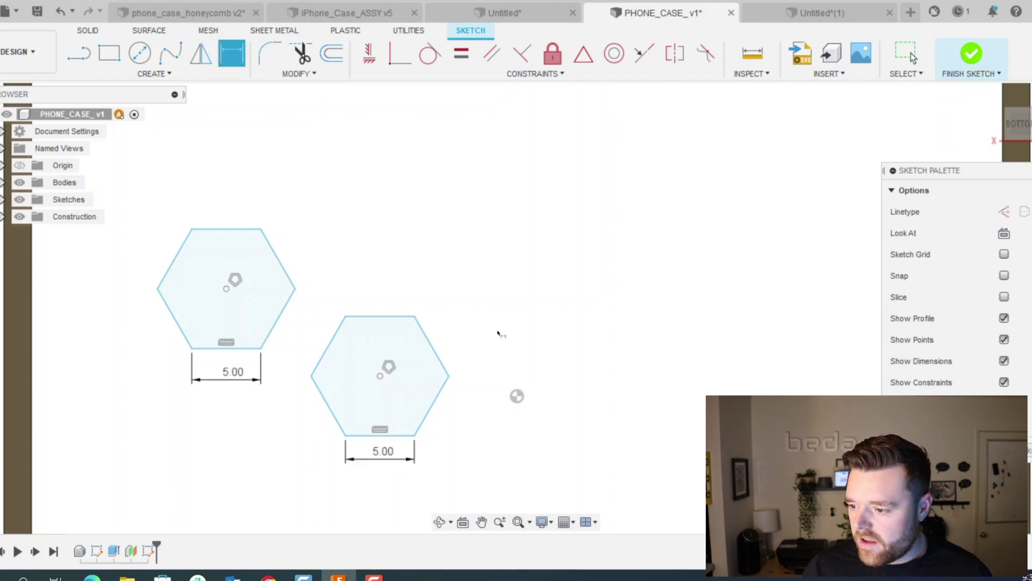
pyautogui.press('Escape')
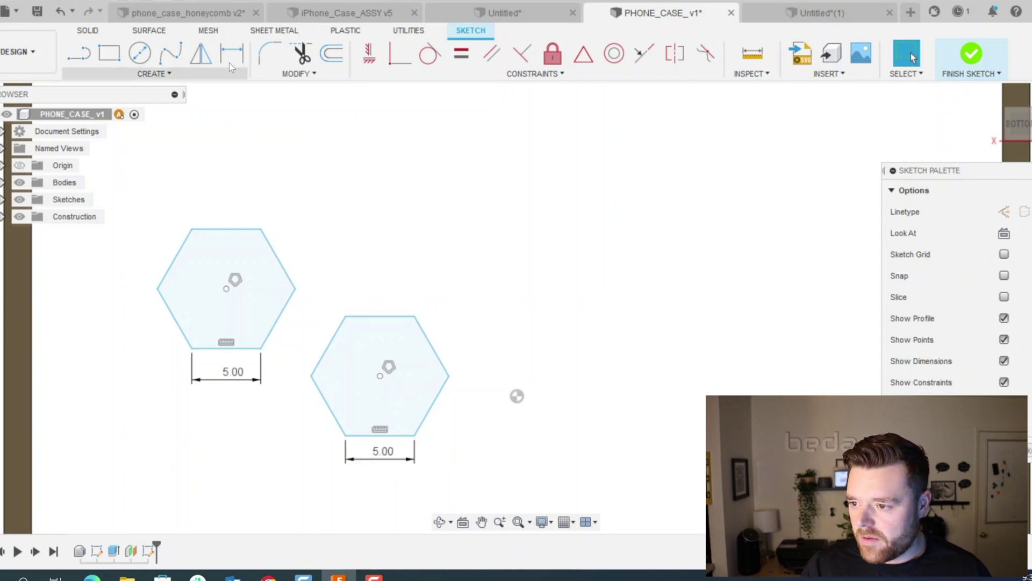
# Draw a line from the first hexagon's right corner to the second's top-left corner.
pyautogui.click(82, 54)
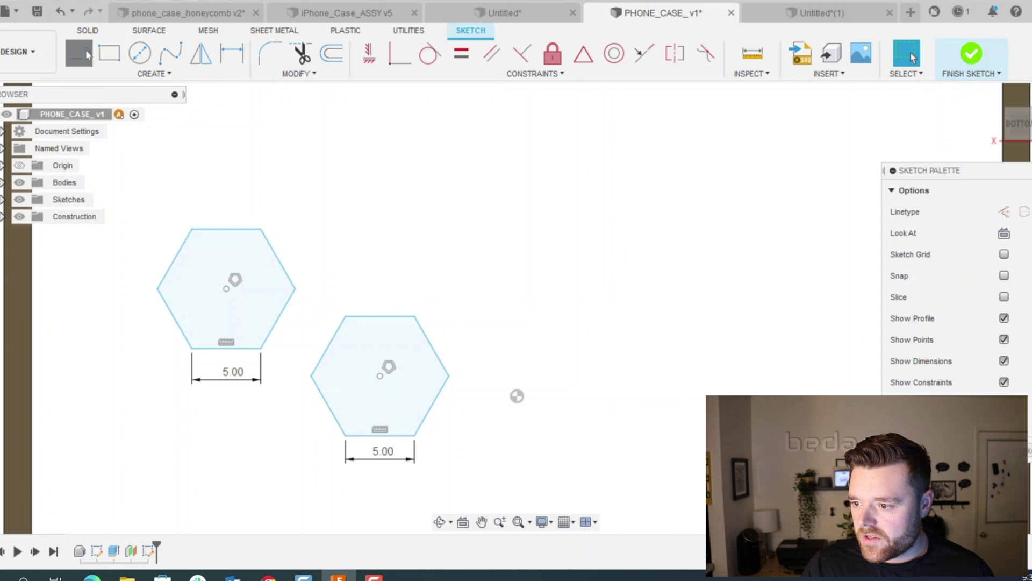
pyautogui.click(294, 288)
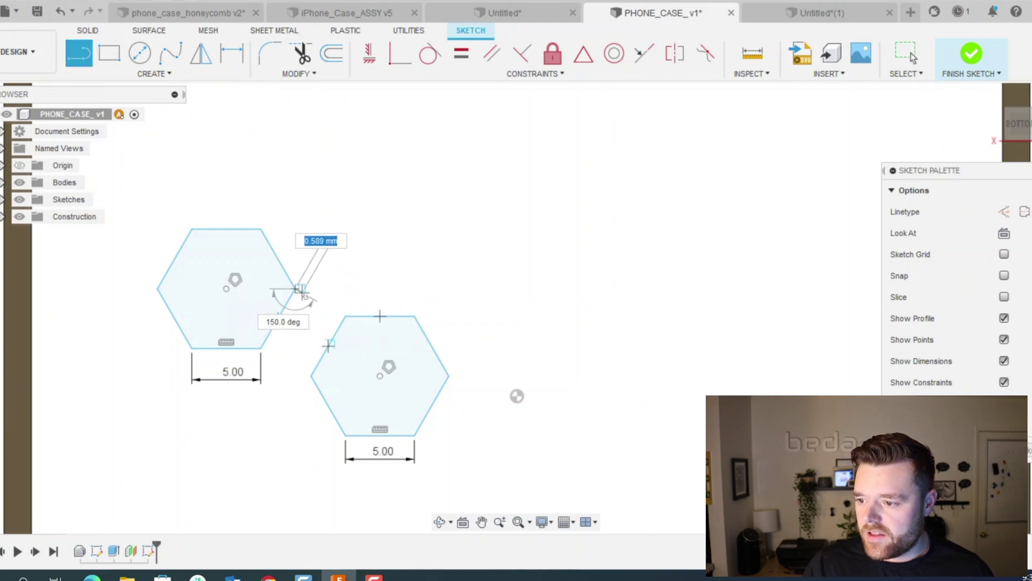
pyautogui.click(342, 316)
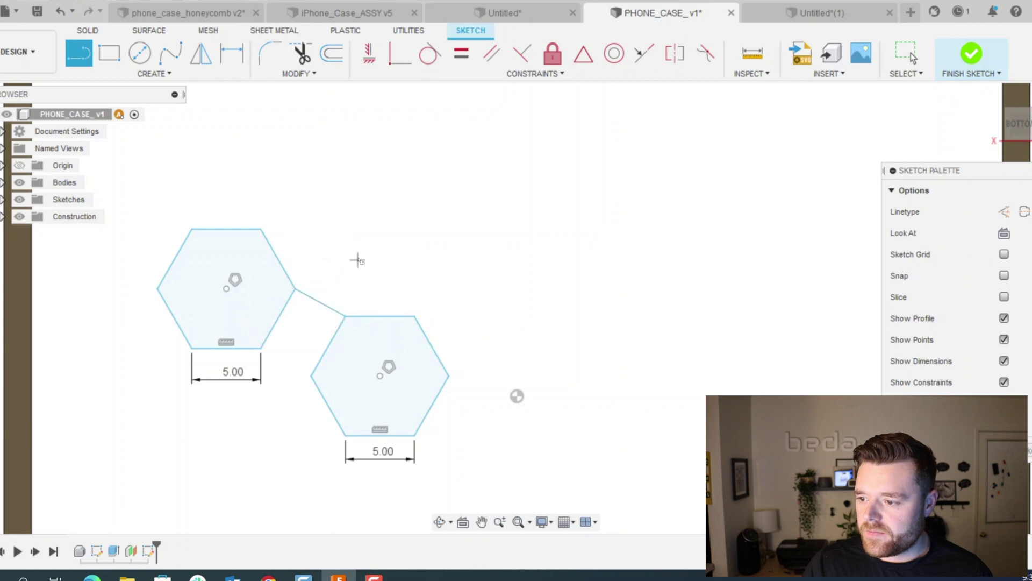
pyautogui.press('Escape')
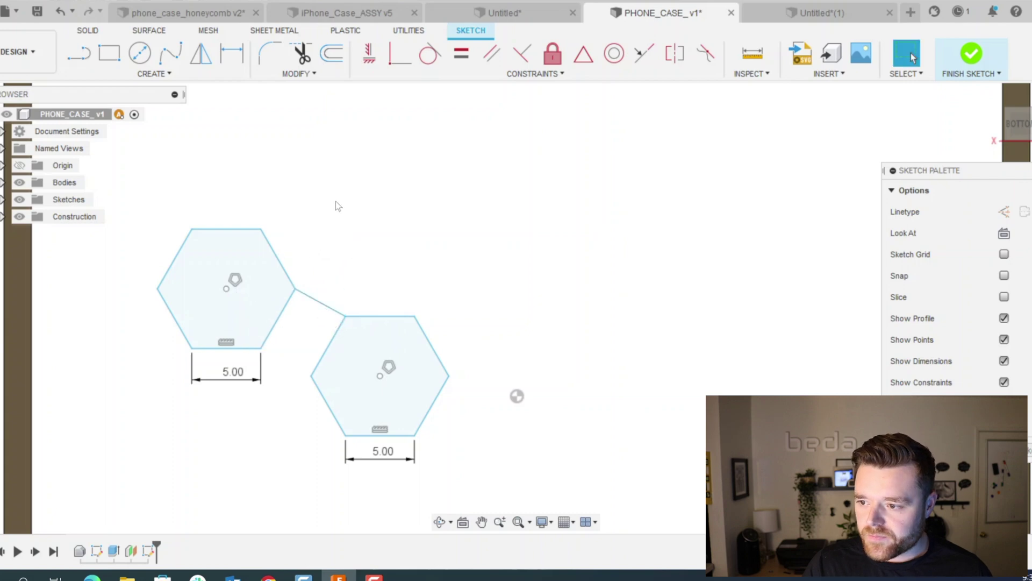
# Make the connecting line perpendicular to the first hexagon's lower-right edge and drag to test.
pyautogui.click(528, 54)
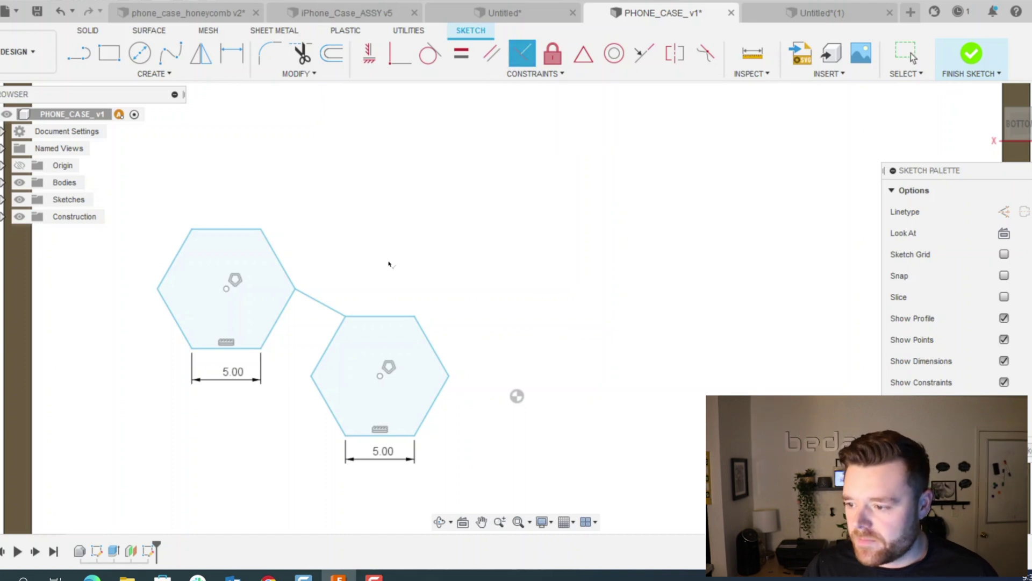
pyautogui.click(305, 295)
pyautogui.click(290, 301)
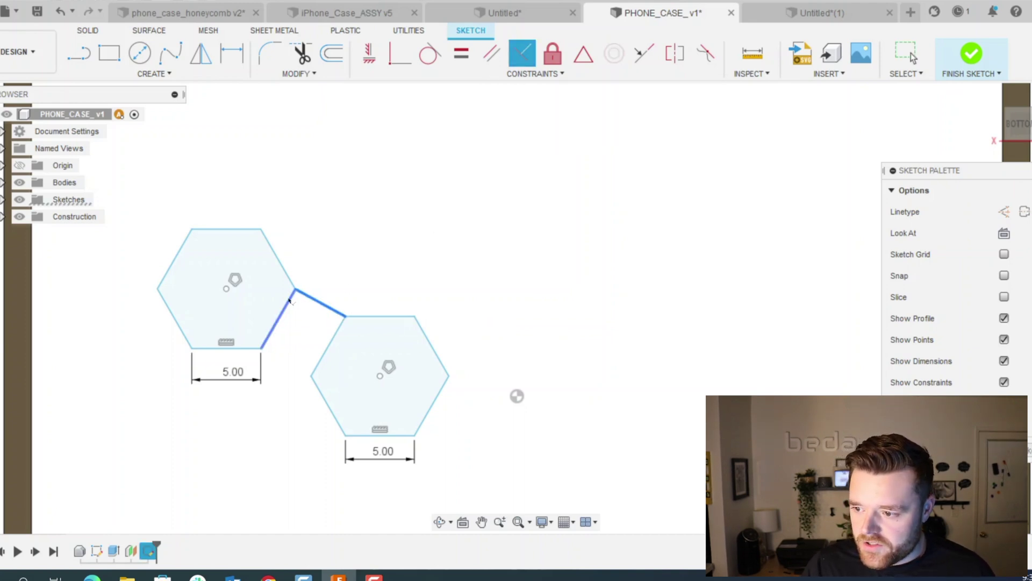
pyautogui.press('Escape')
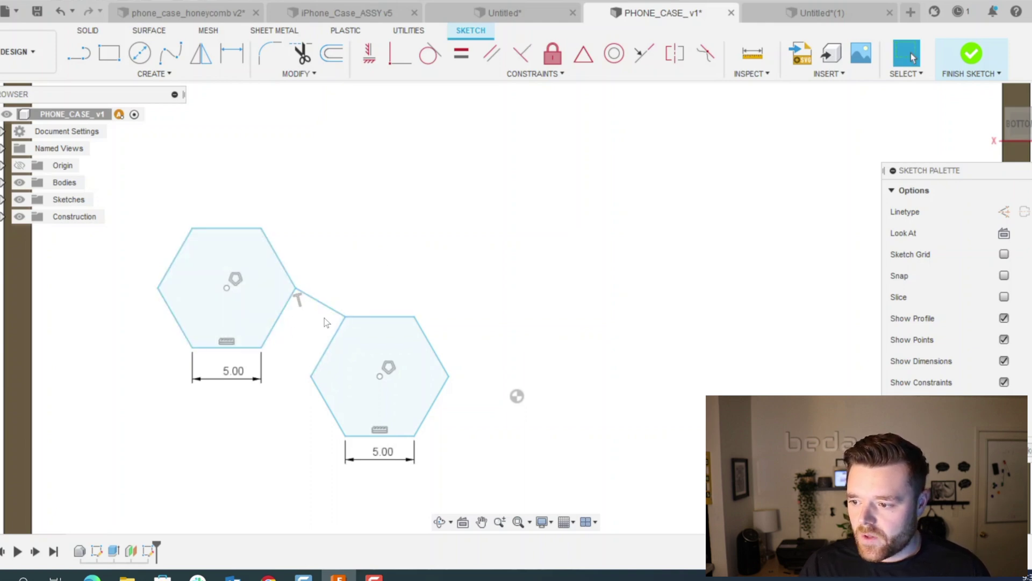
pyautogui.moveTo(346, 317); pyautogui.dragTo(381, 251)
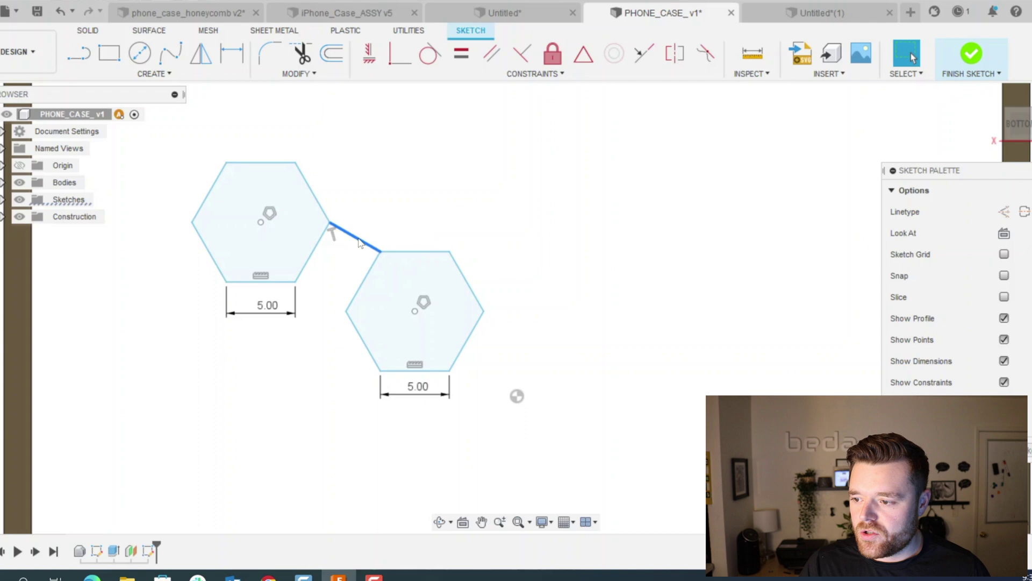
# Turn the line connecting the two hexagons into construction geometry.
pyautogui.scroll(2, 373, 208)
pyautogui.scroll(-2, 373, 227)
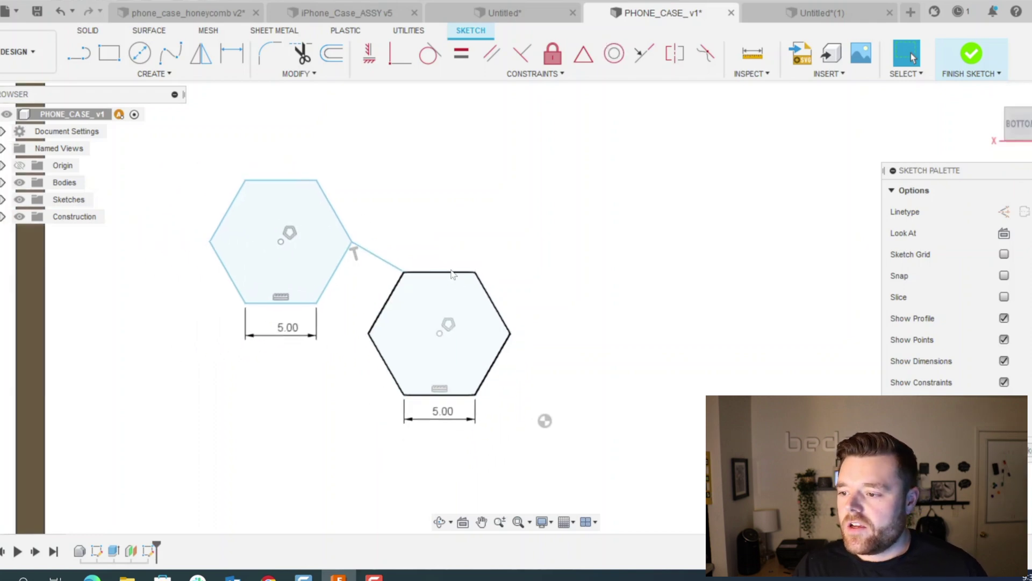
pyautogui.click(383, 259)
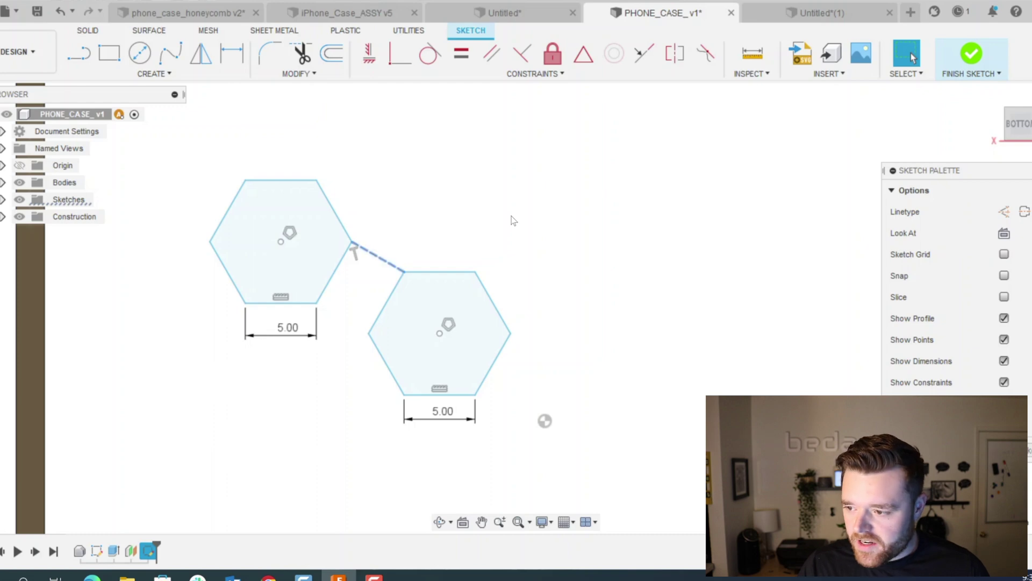
pyautogui.click(497, 228)
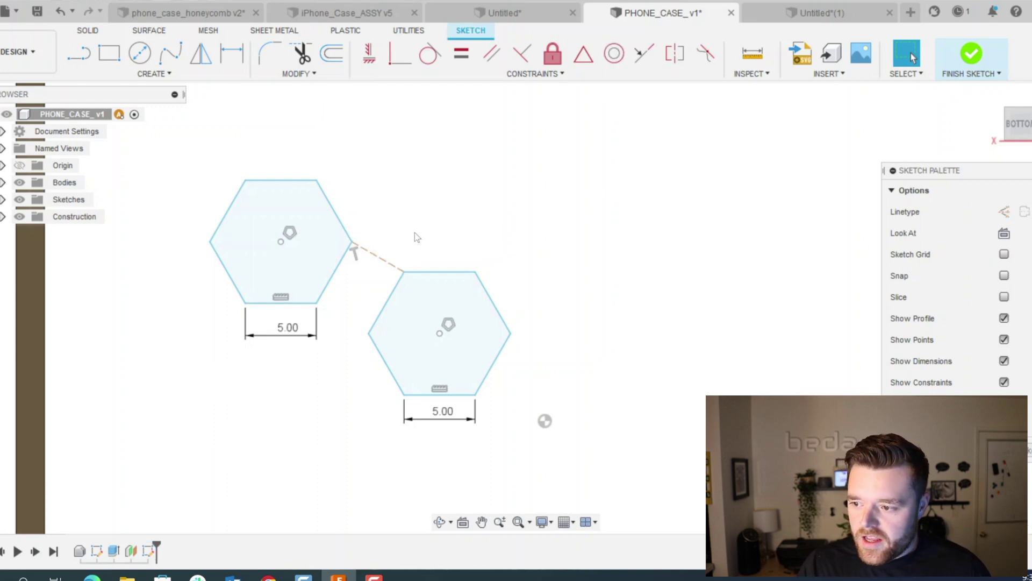
# Dimension the connecting line to set a 2 mm gap between the hexagons.
pyautogui.press('d')
pyautogui.click(379, 262)
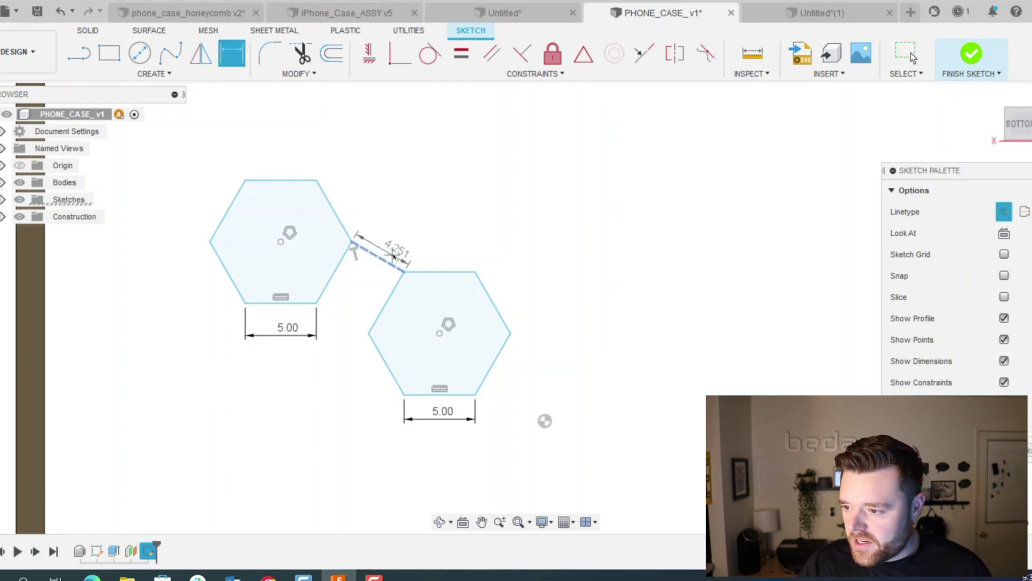
pyautogui.click(430, 228)
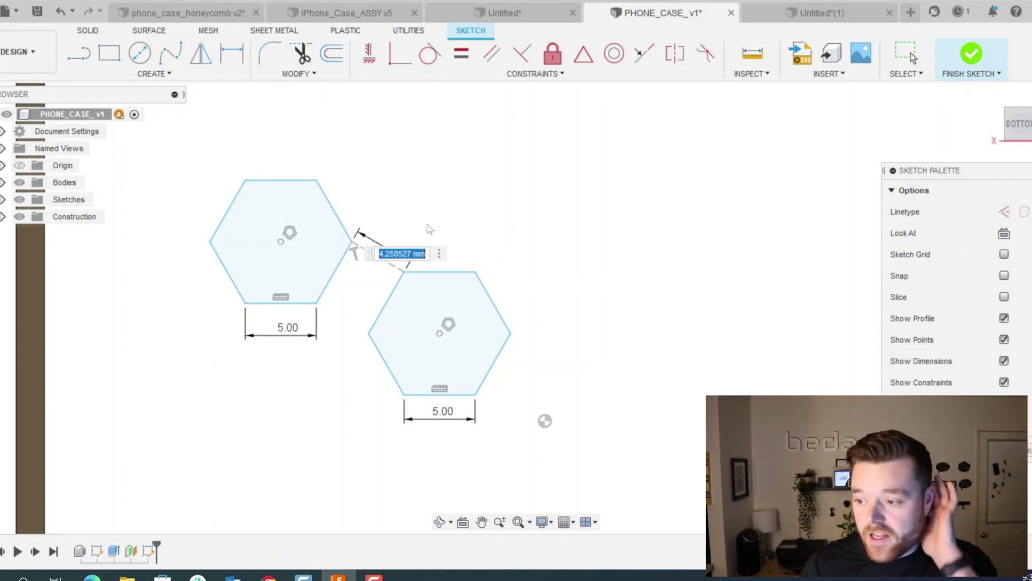
pyautogui.write('2')
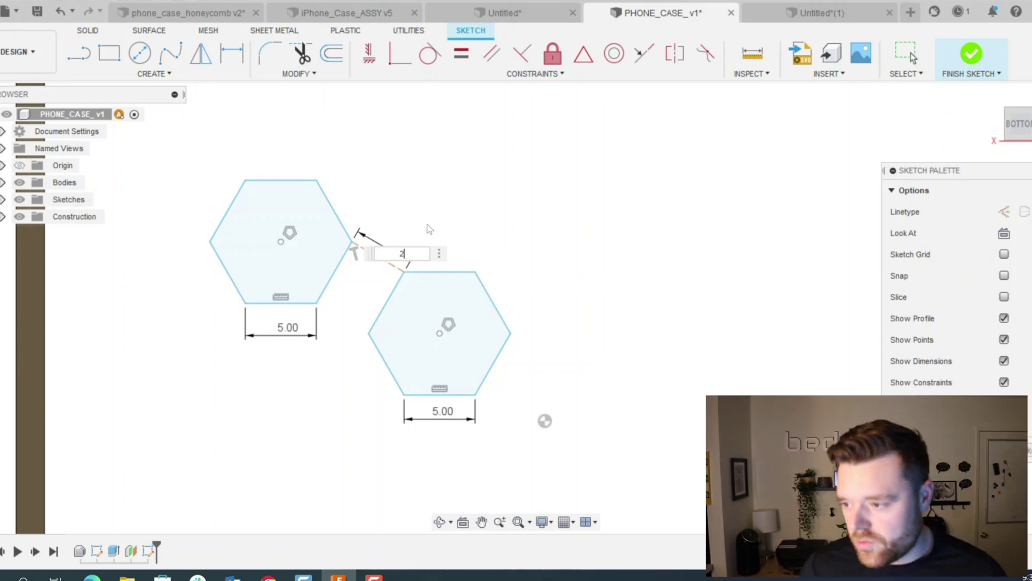
pyautogui.press('Return')
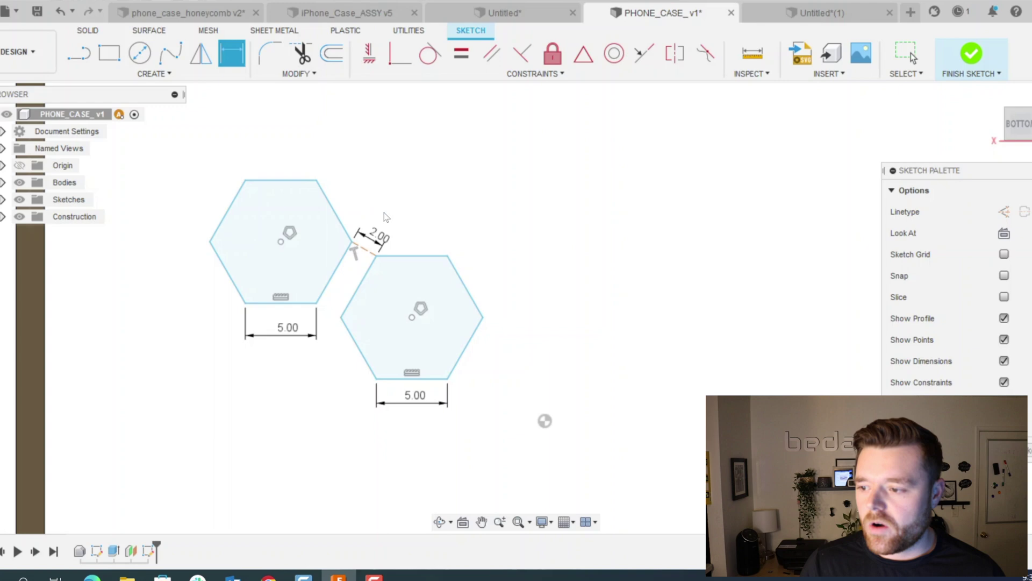
pyautogui.press('Escape')
# Move the hexagon pair up-left toward the top of the case.
pyautogui.scroll(-5, 402, 215)
pyautogui.scroll(6, 414, 225)
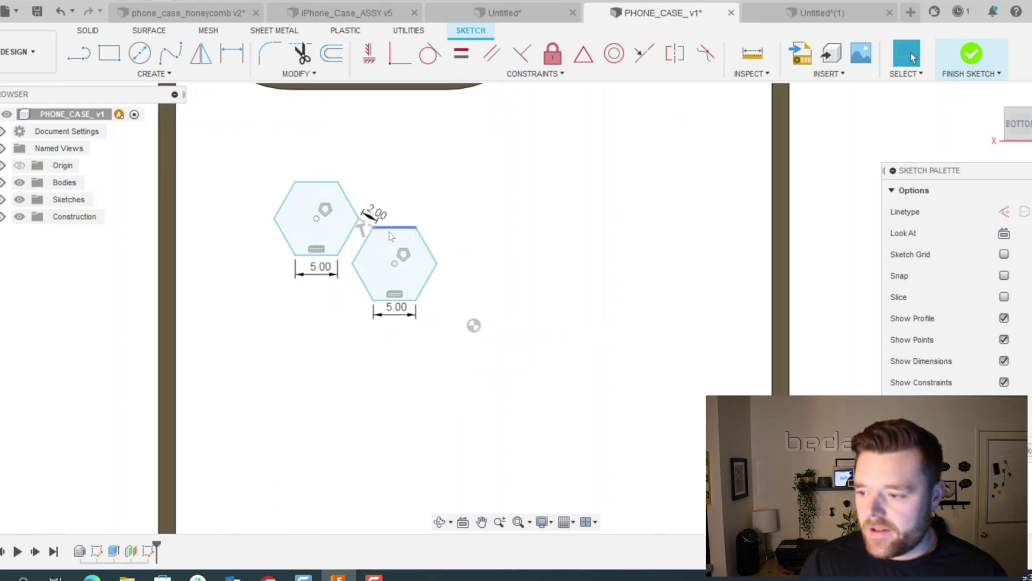
pyautogui.scroll(-4, 415, 228)
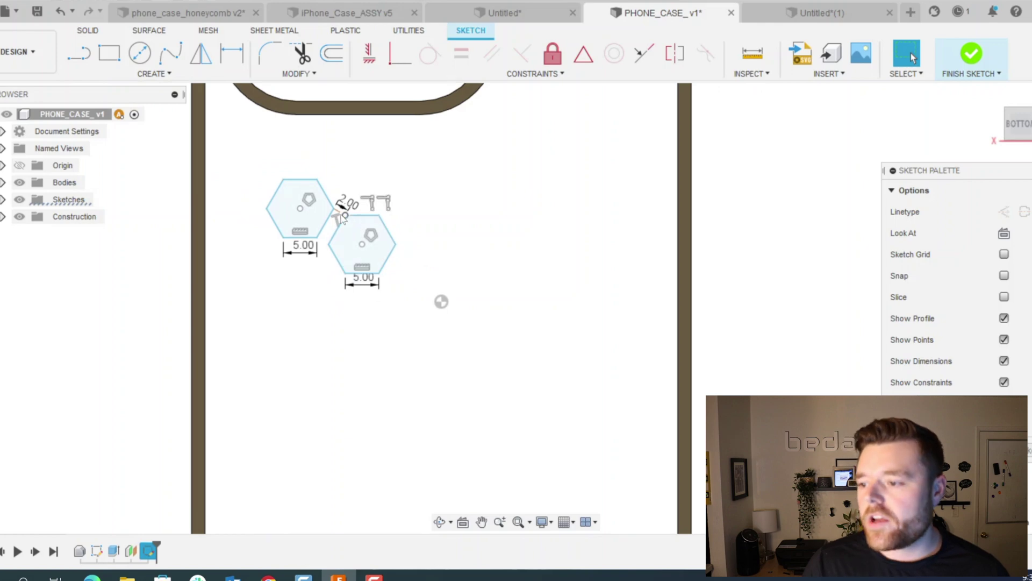
pyautogui.moveTo(344, 221); pyautogui.dragTo(329, 204)
pyautogui.scroll(-2, 311, 301)
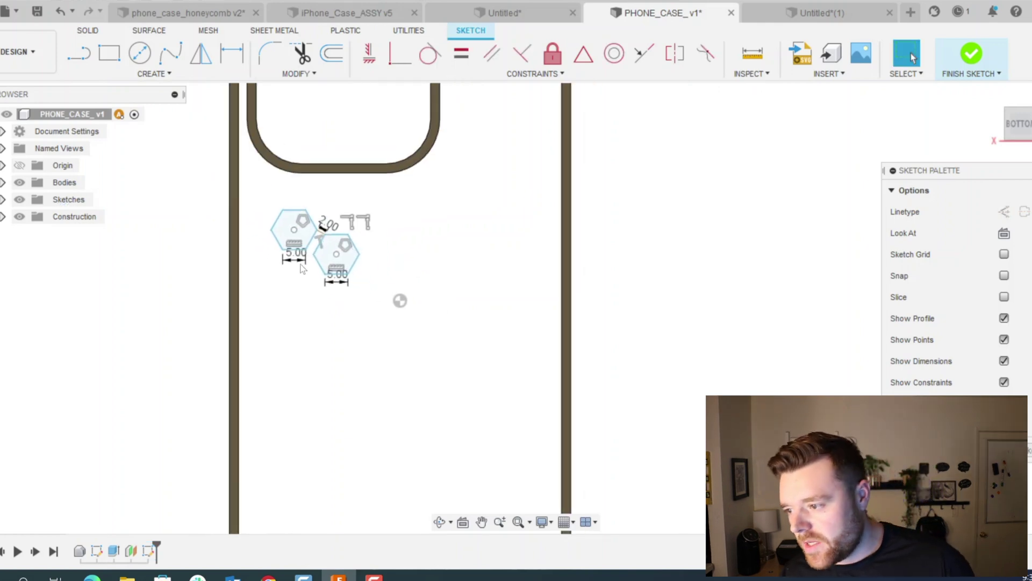
pyautogui.scroll(3, 405, 238)
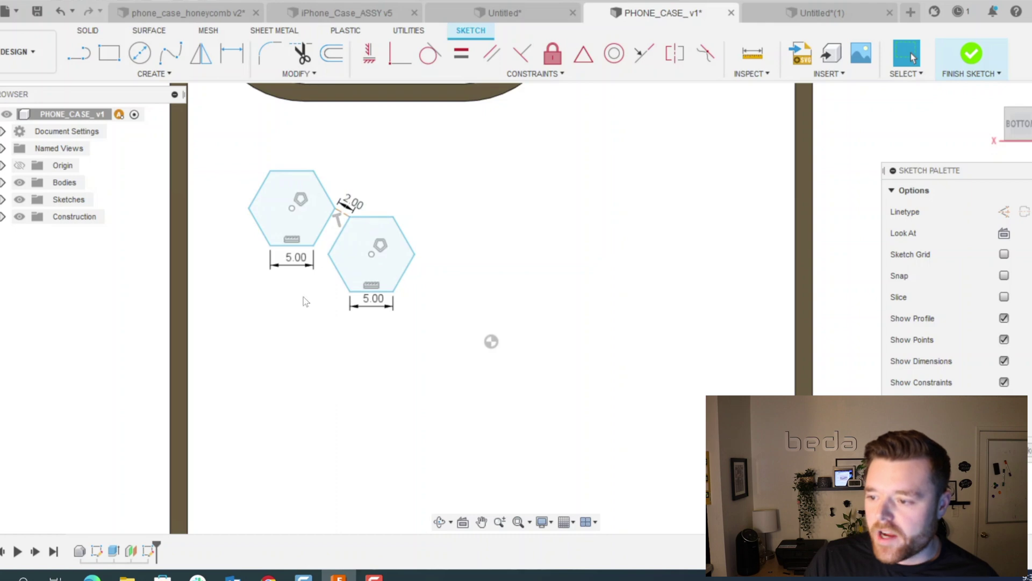
pyautogui.click(78, 53)
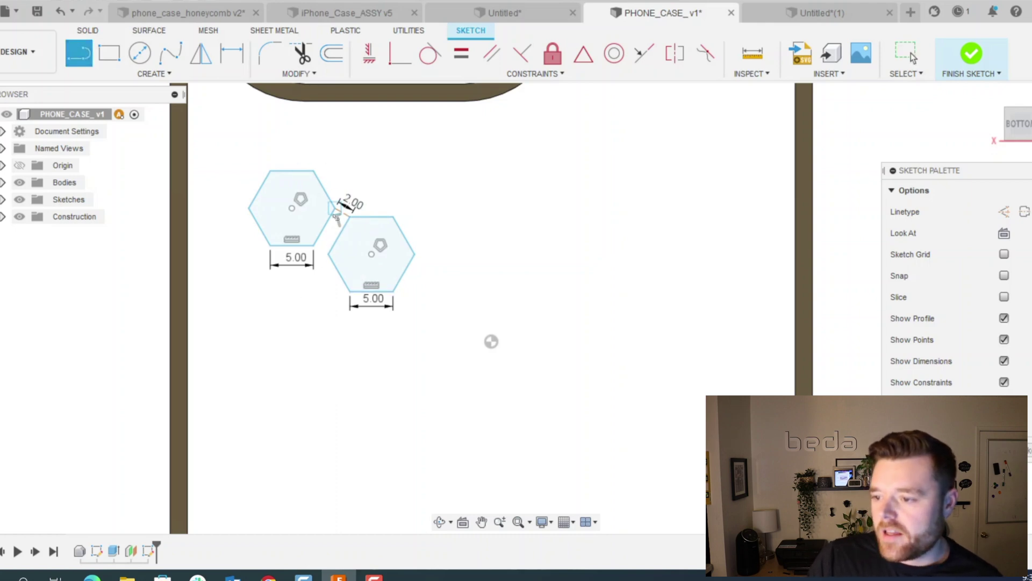
pyautogui.scroll(2, 290, 214)
pyautogui.click(287, 204)
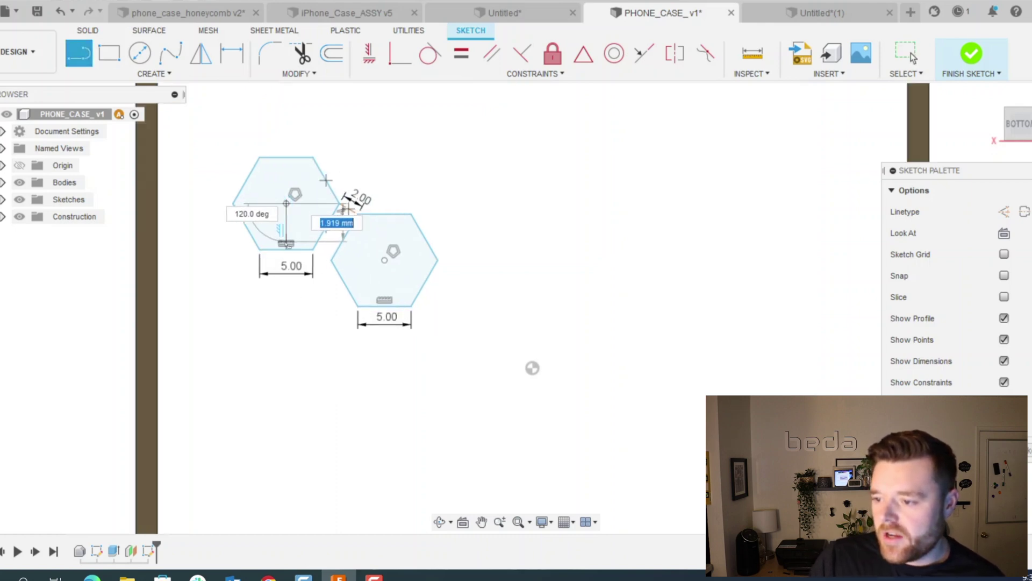
pyautogui.click(286, 245)
pyautogui.press('Escape')
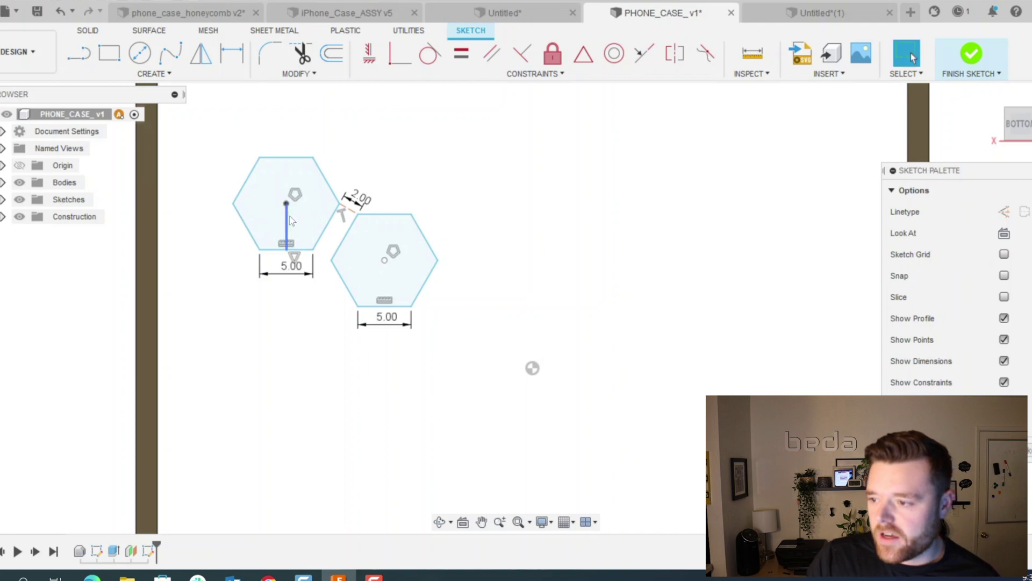
pyautogui.click(757, 54)
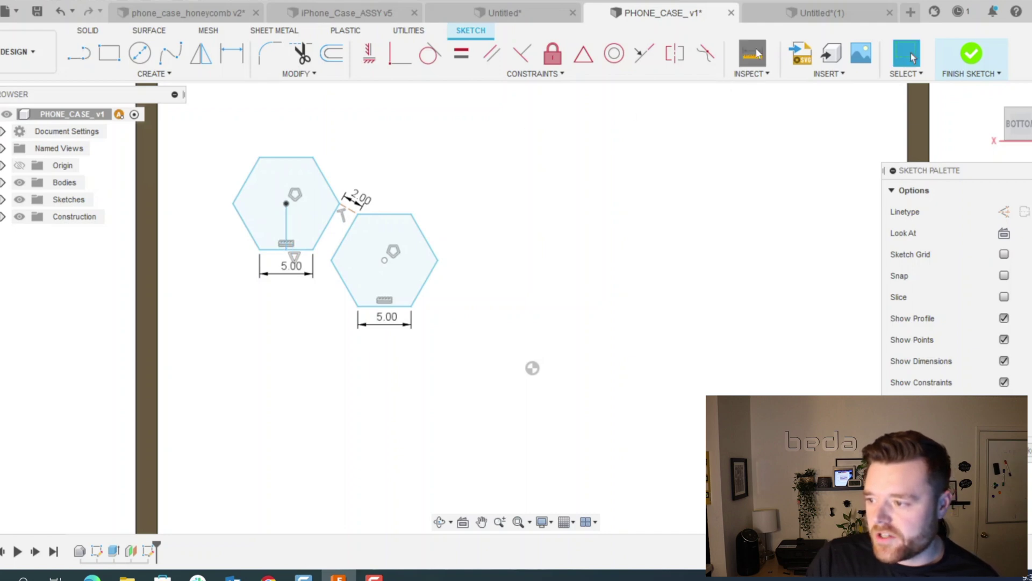
pyautogui.click(288, 221)
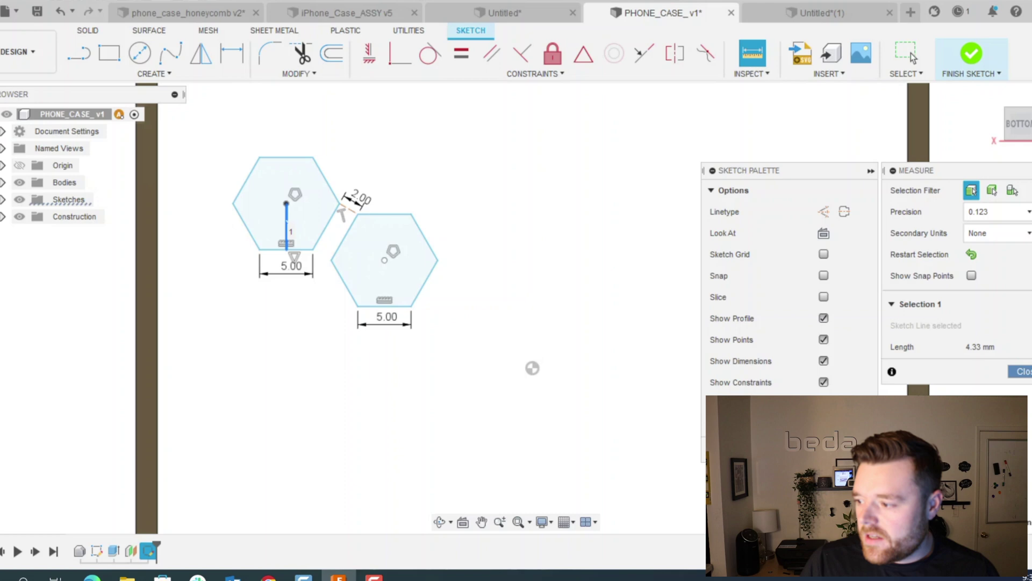
pyautogui.click(1021, 371)
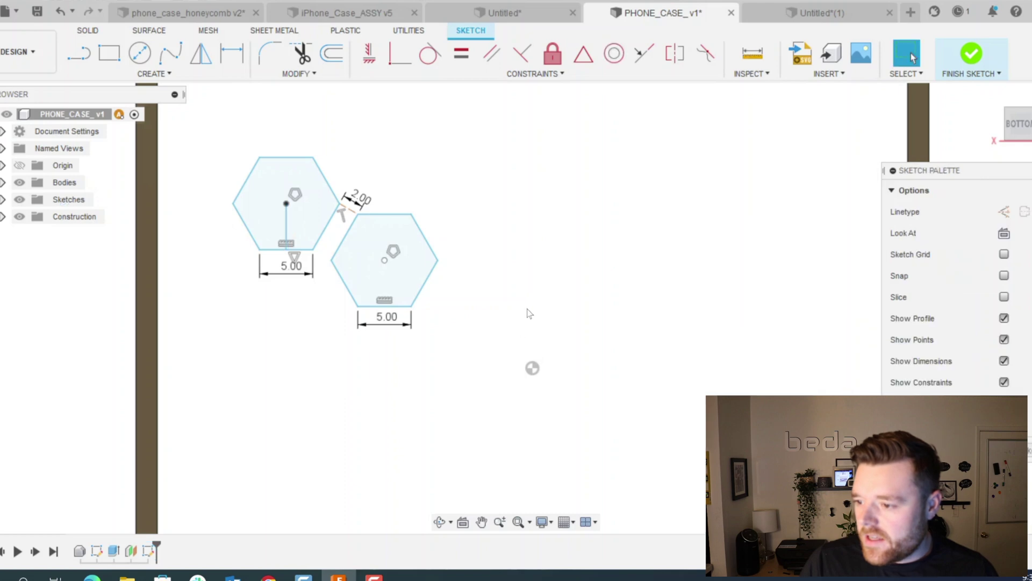
pyautogui.click(288, 223)
# Delete the old helper line and draw a vertical line up from the right hexagon's centre.
pyautogui.press('Delete')
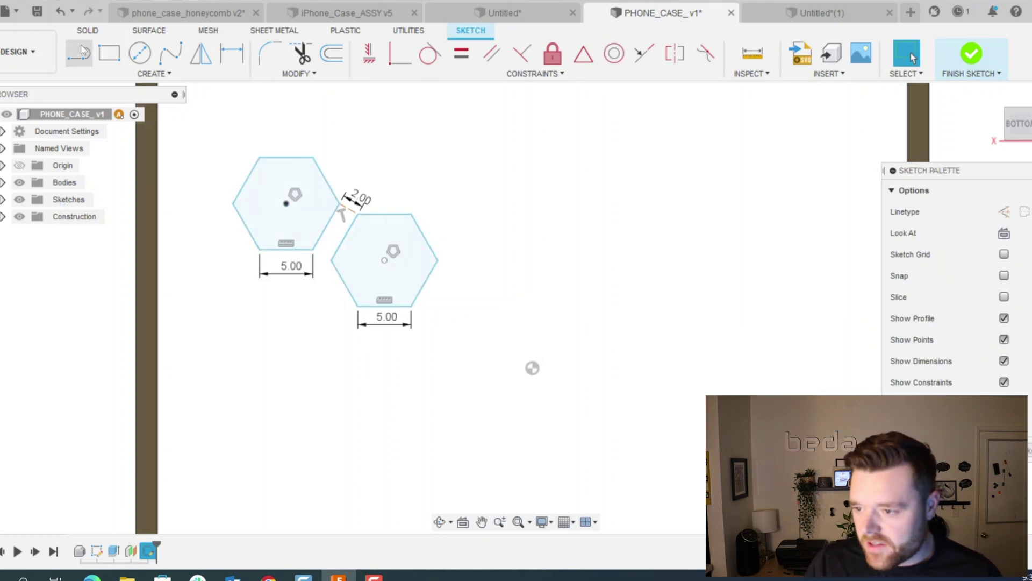
pyautogui.press('l')
pyautogui.click(385, 261)
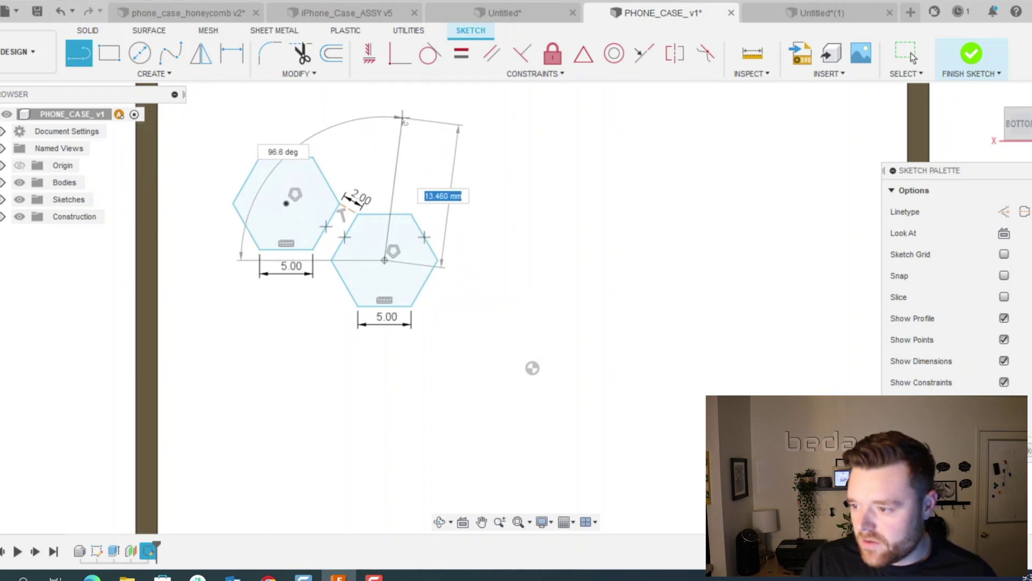
pyautogui.click(384, 126)
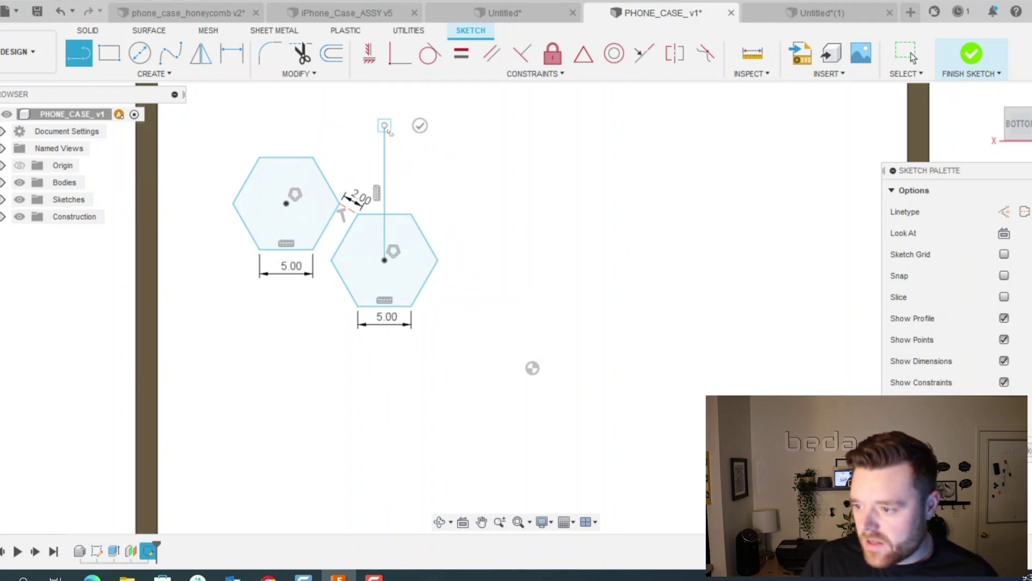
pyautogui.press('Escape')
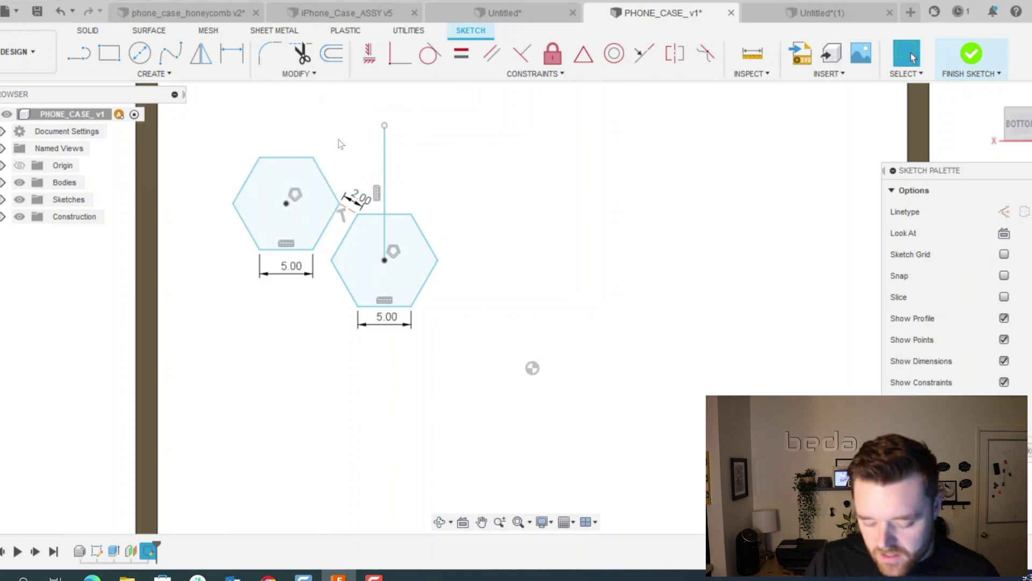
# Draw a horizontal line from the left hexagon's centre and measure it at 9.232 mm.
pyautogui.press('l')
pyautogui.click(286, 203)
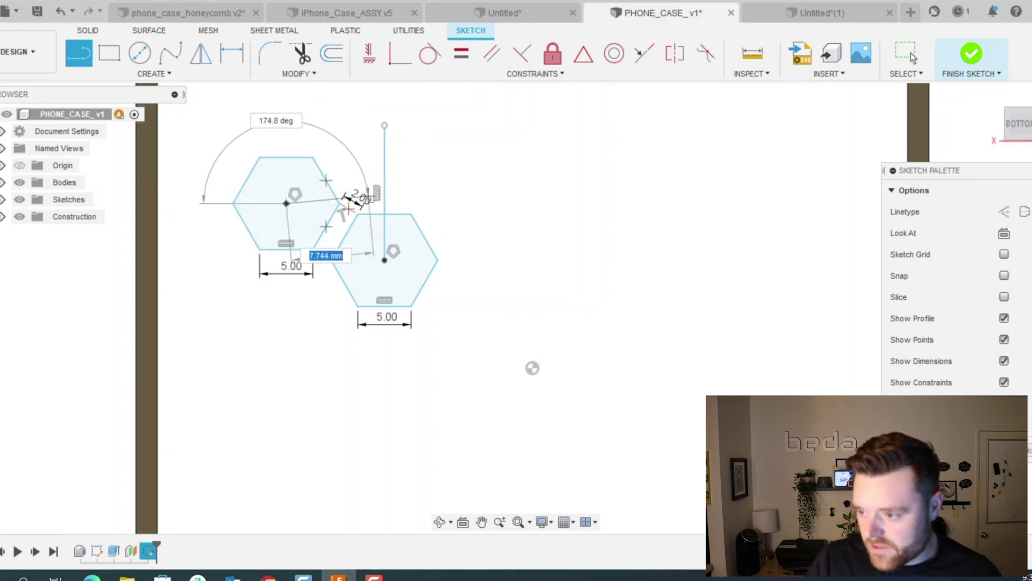
pyautogui.scroll(2, 369, 197)
pyautogui.click(391, 208)
pyautogui.press('Escape')
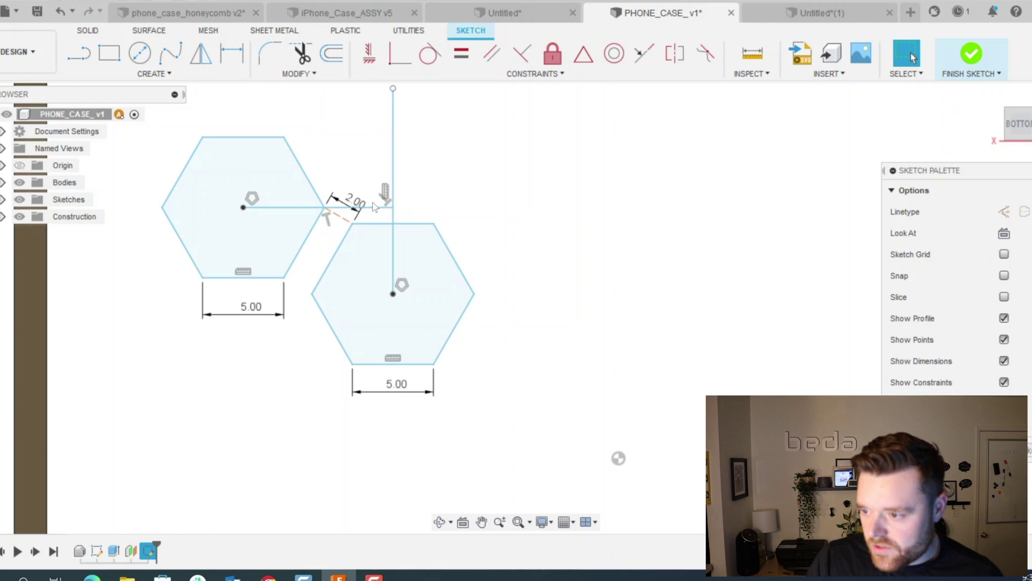
pyautogui.click(375, 208)
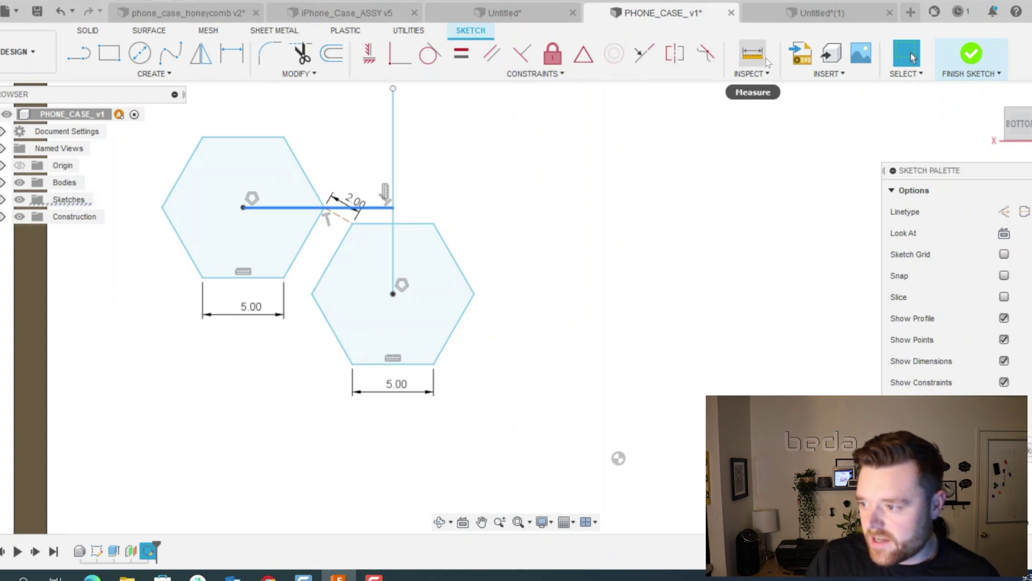
pyautogui.click(749, 55)
pyautogui.scroll(-3, 433, 280)
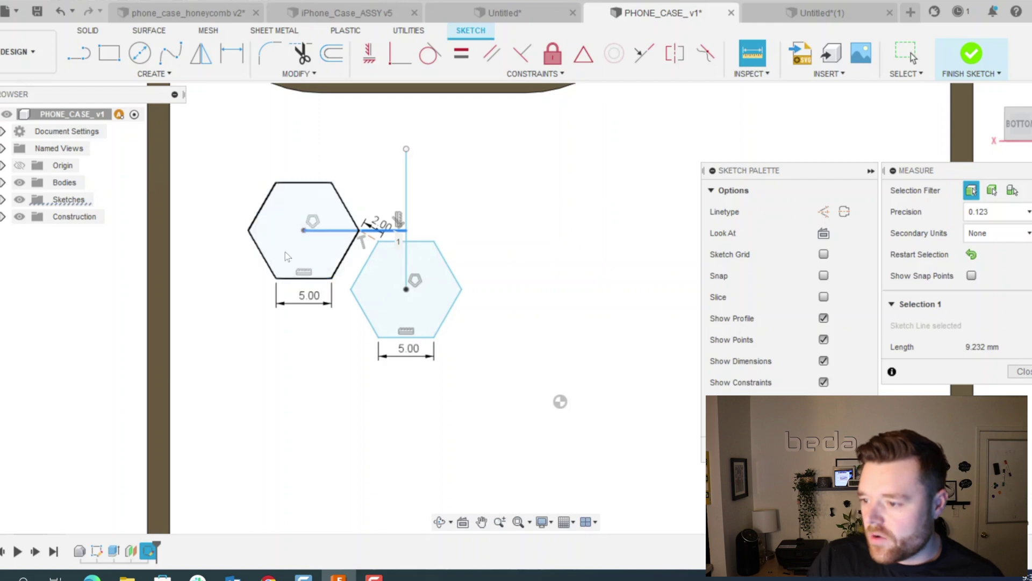
pyautogui.scroll(-2, 447, 283)
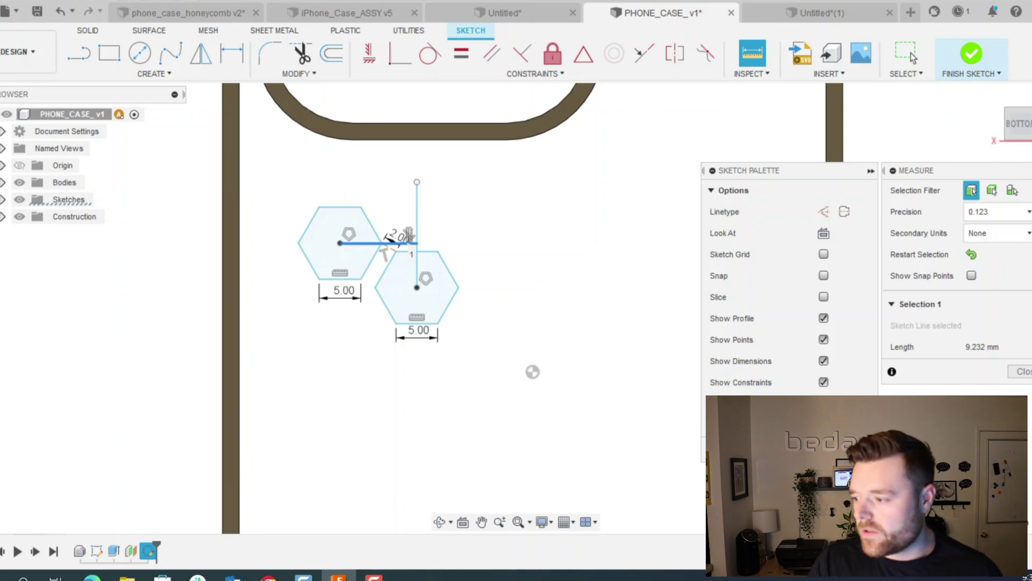
# Close the measurement and delete the vertical and horizontal helper lines.
pyautogui.click(1022, 371)
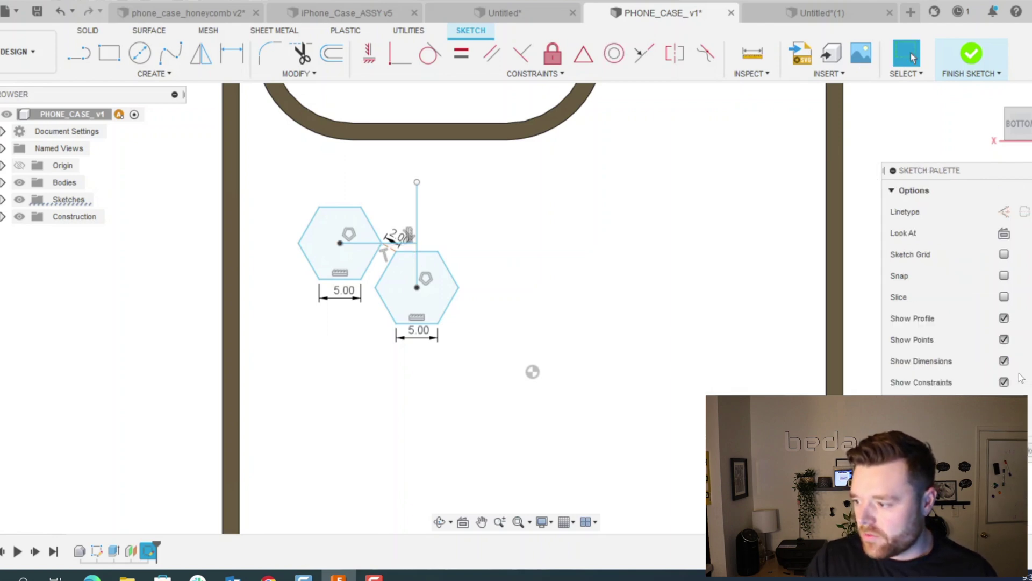
pyautogui.scroll(2, 424, 239)
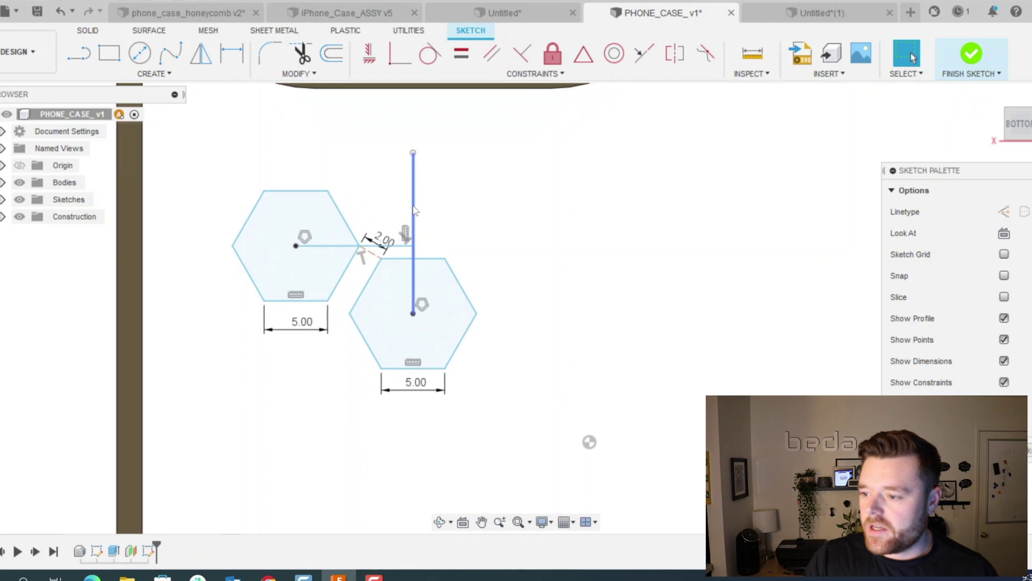
pyautogui.click(410, 208)
pyautogui.press('Delete')
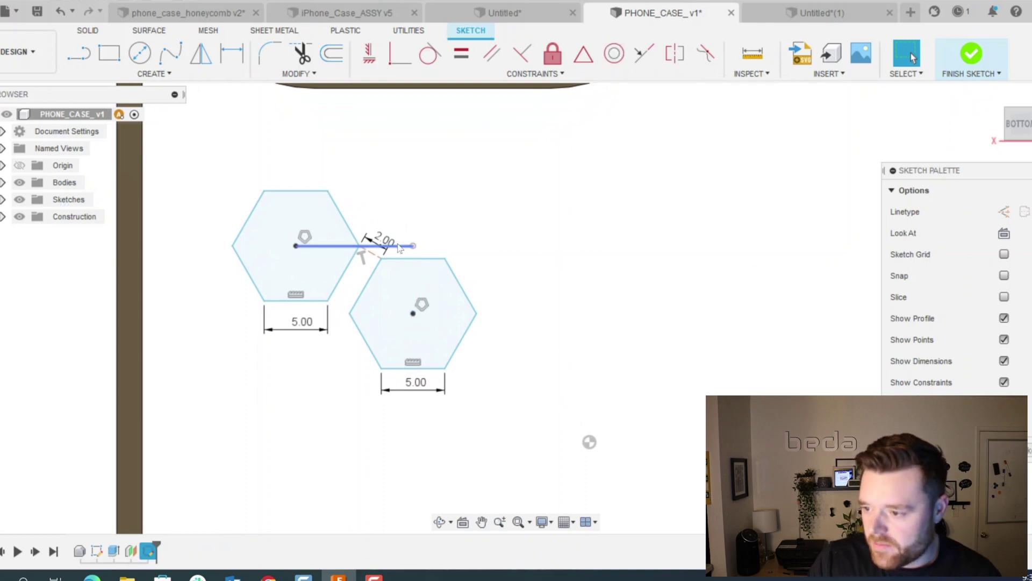
pyautogui.click(400, 245)
pyautogui.press('Delete')
# Window-select both hexagons together with their dimensions.
pyautogui.scroll(-3, 426, 237)
pyautogui.scroll(-1, 426, 239)
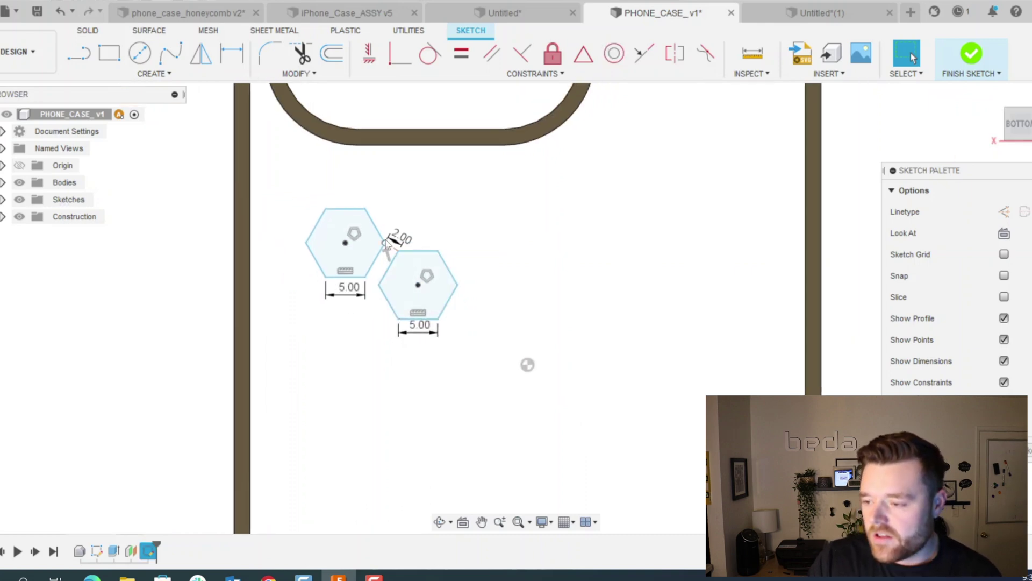
pyautogui.scroll(-2, 317, 218)
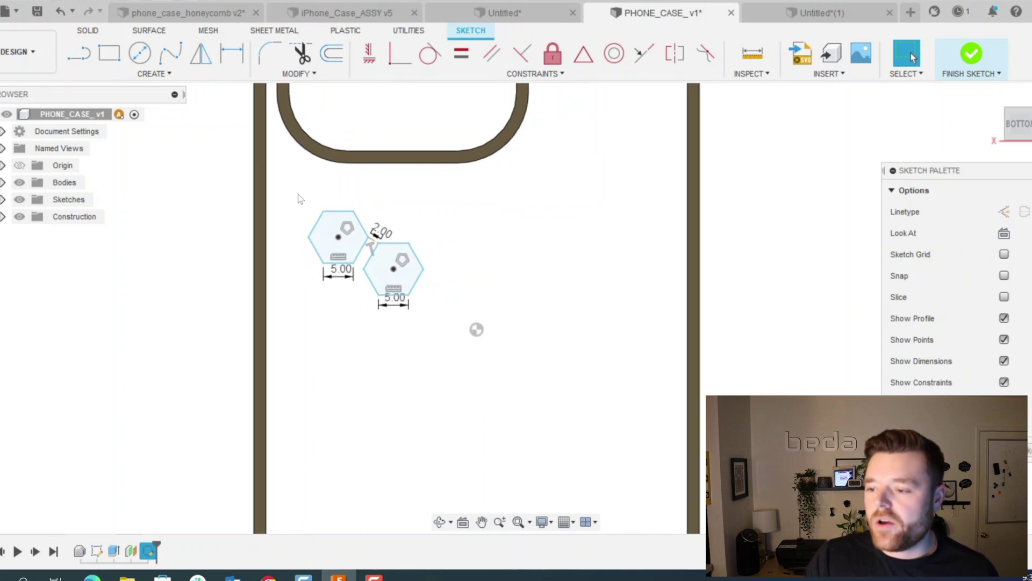
pyautogui.moveTo(296, 191); pyautogui.dragTo(435, 343)
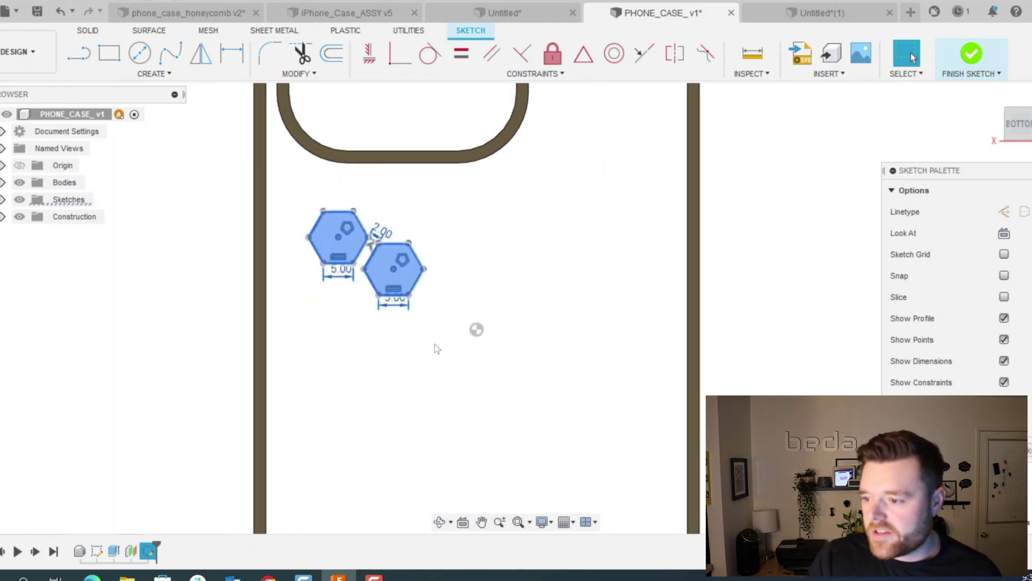
# Start a rectangular pattern of the hexagons with spacing distribution, both directions Symmetric.
pyautogui.click(149, 75)
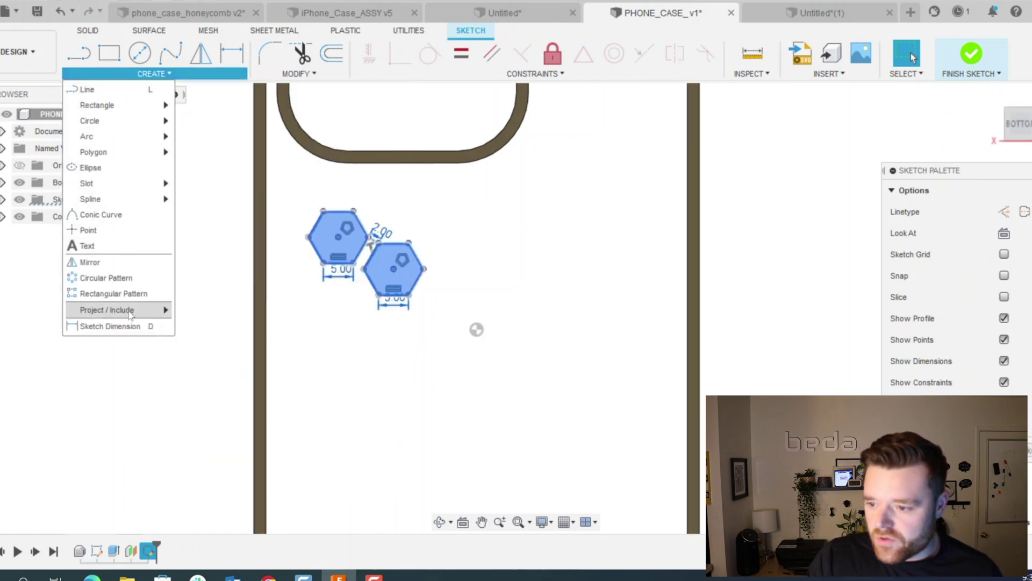
pyautogui.click(132, 295)
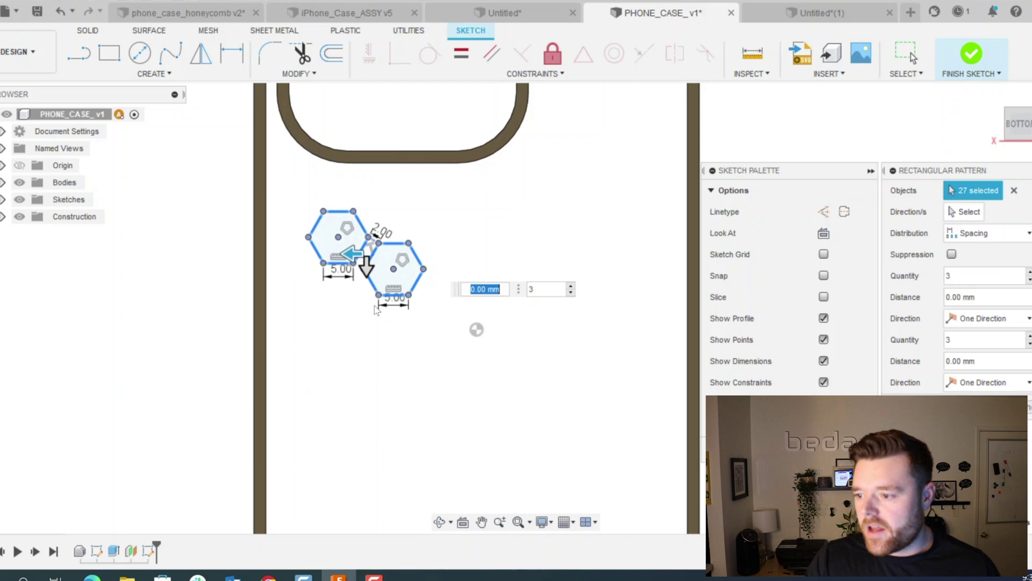
pyautogui.scroll(-2, 376, 310)
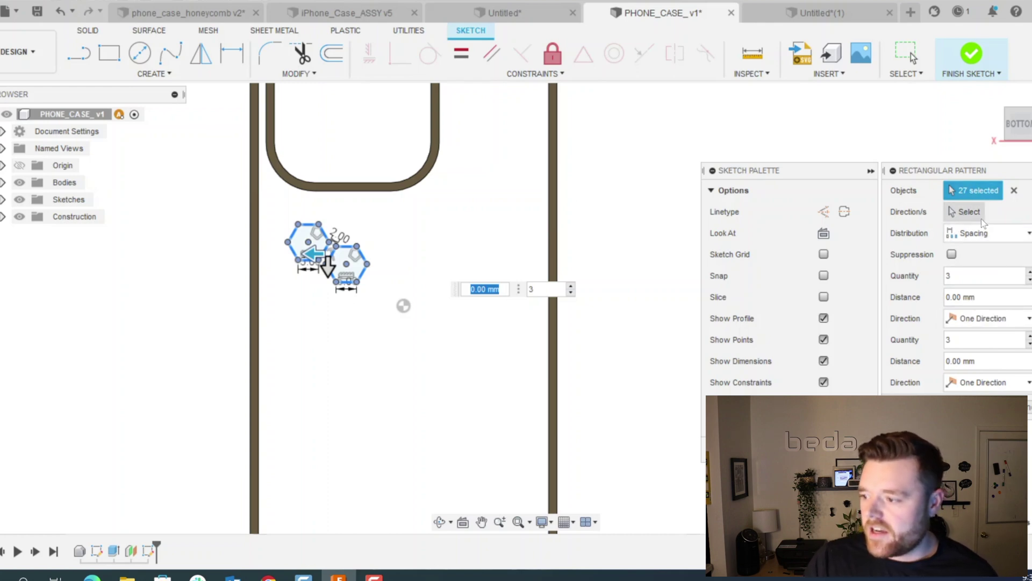
pyautogui.click(999, 235)
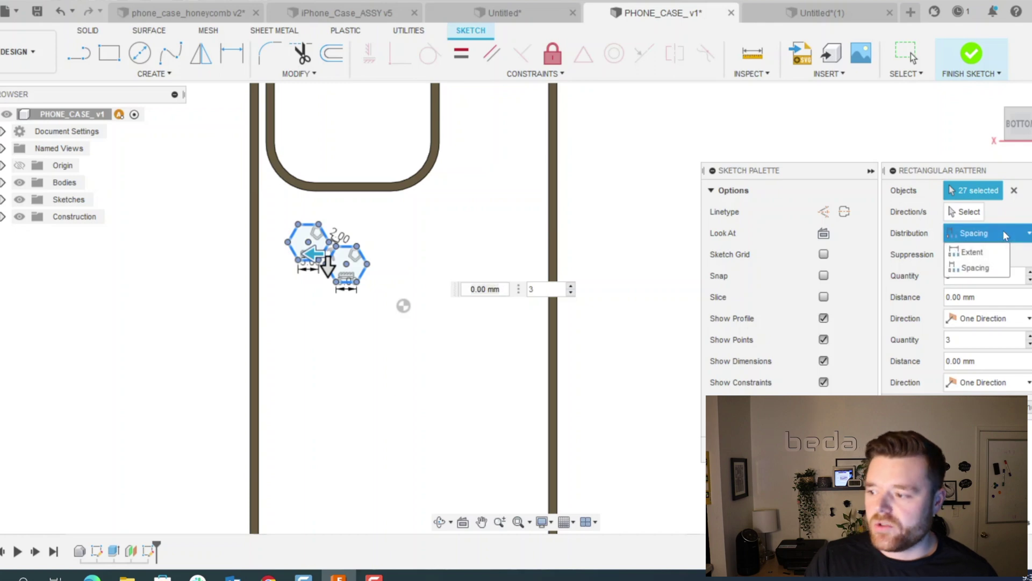
pyautogui.click(982, 267)
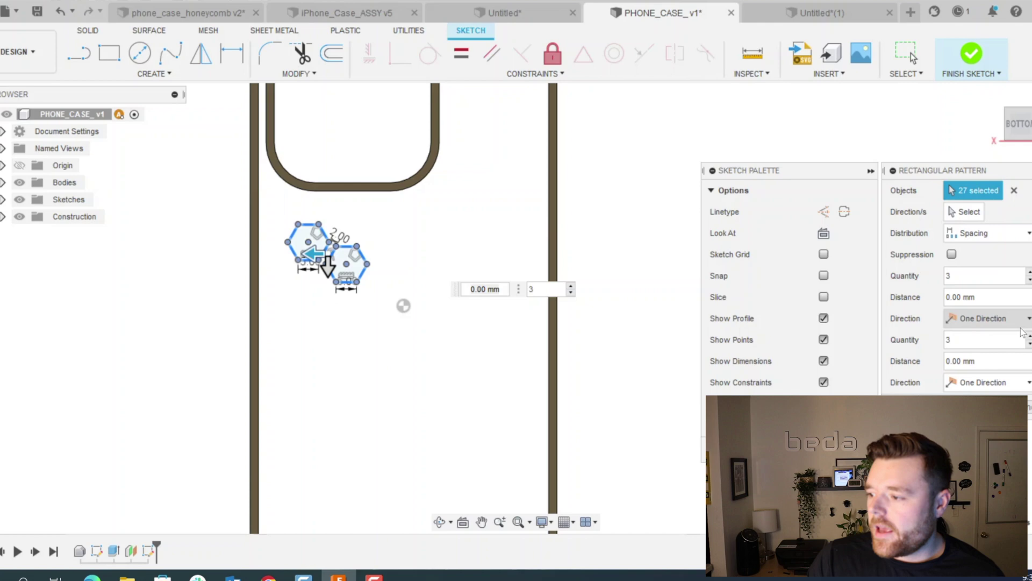
pyautogui.click(967, 317)
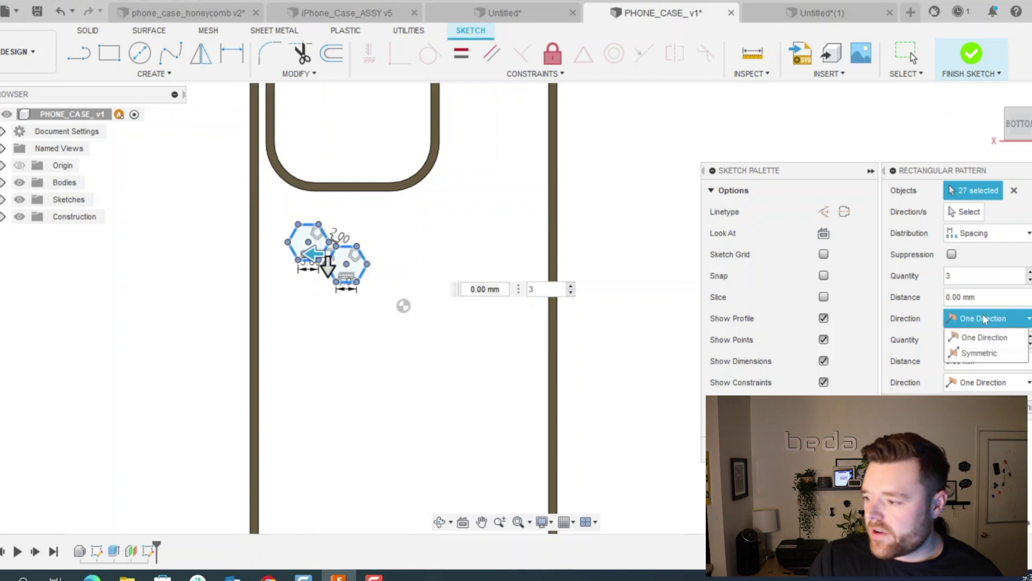
pyautogui.click(980, 353)
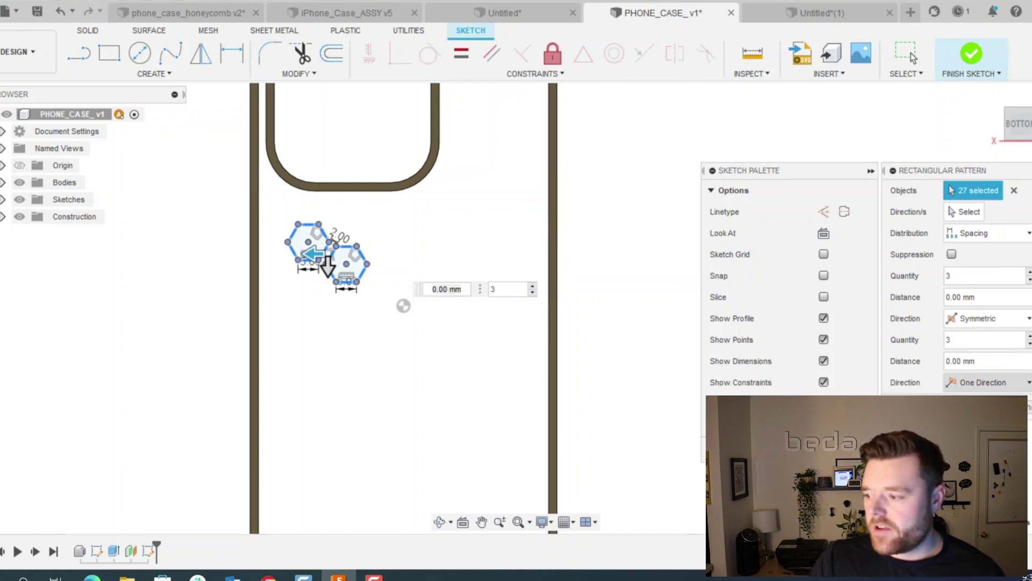
pyautogui.click(1012, 384)
pyautogui.click(979, 417)
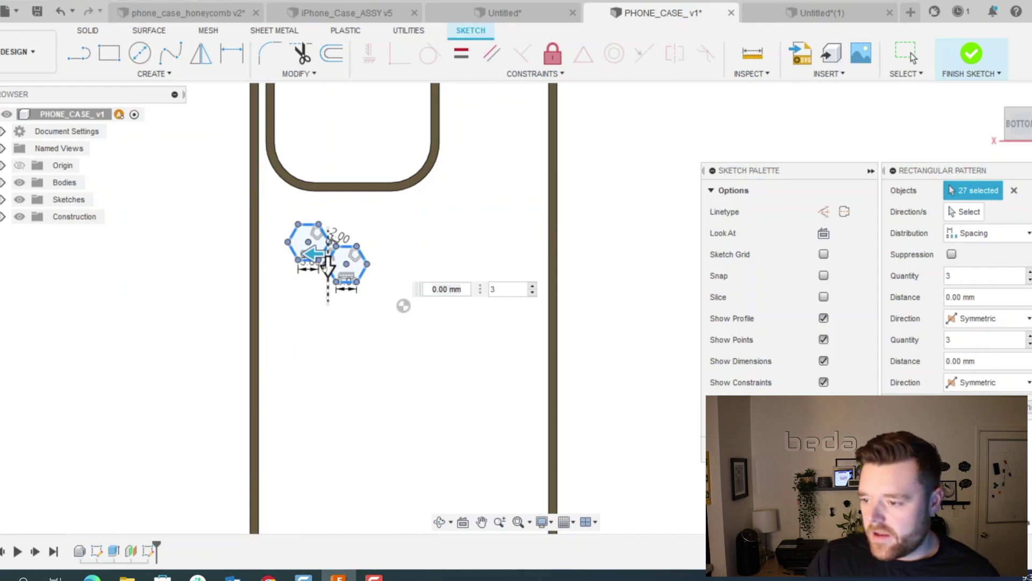
# Spread copies vertically and set the vertical spacing to 10.66 mm.
pyautogui.moveTo(328, 265); pyautogui.dragTo(345, 325)
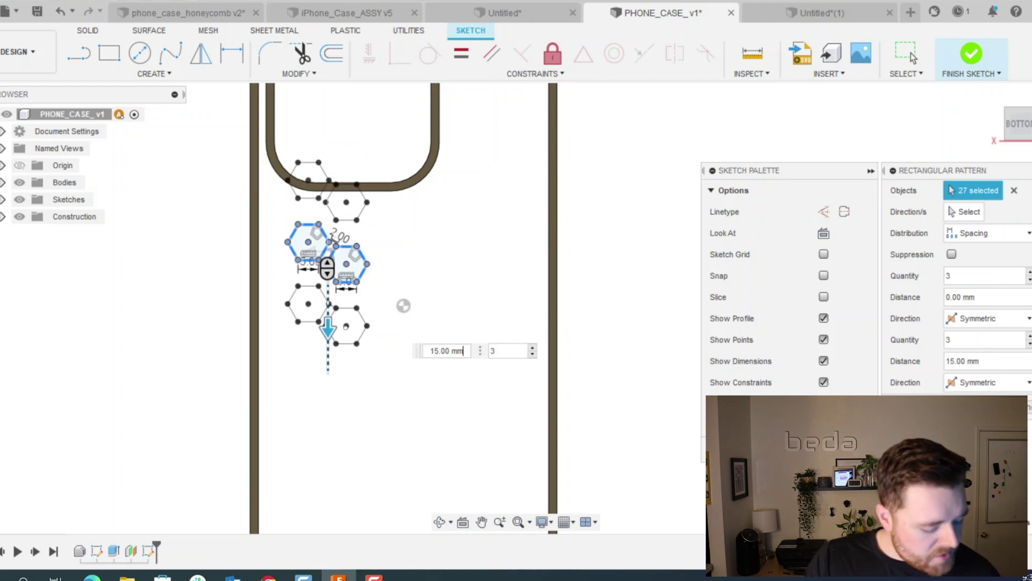
pyautogui.press('Tab')
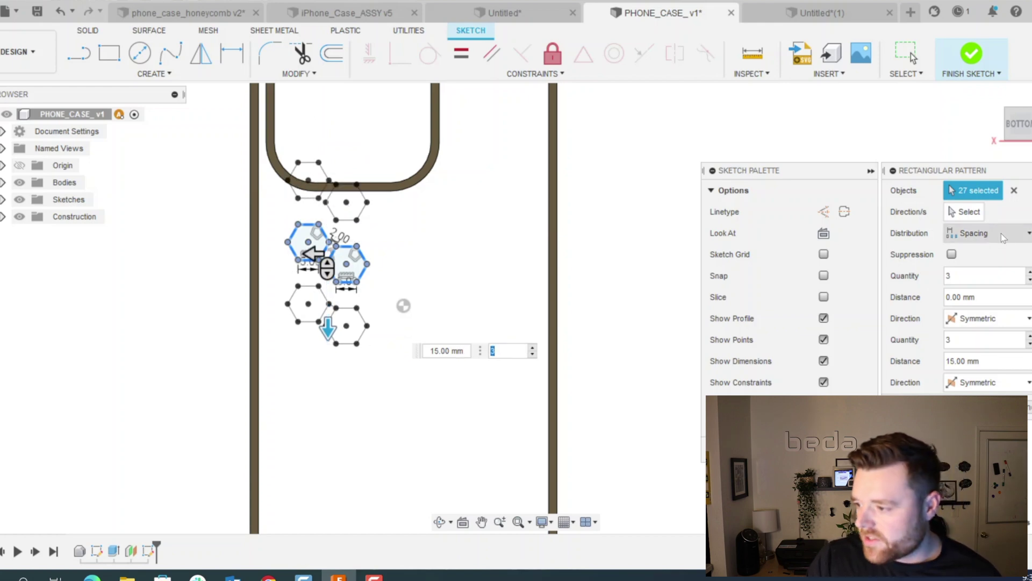
pyautogui.click(976, 361)
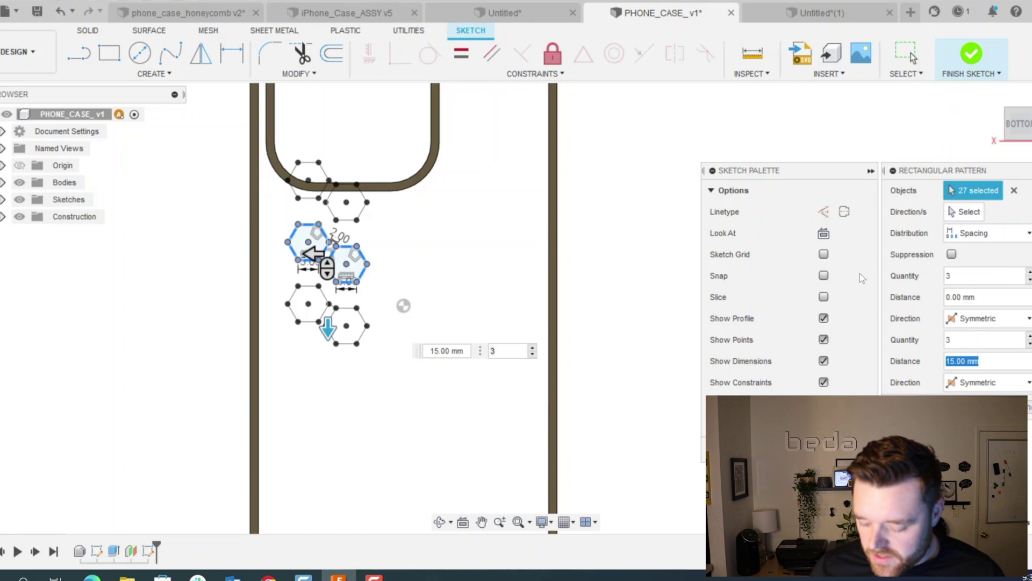
pyautogui.write('10.66')
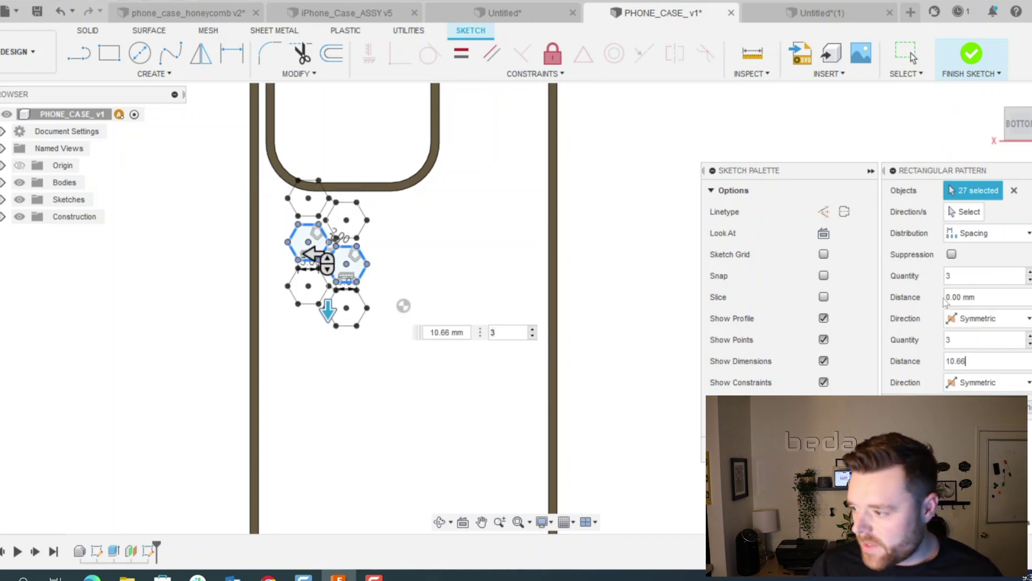
# Spread copies sideways with 18.464 mm horizontal spacing and commit the pattern.
pyautogui.click(972, 299)
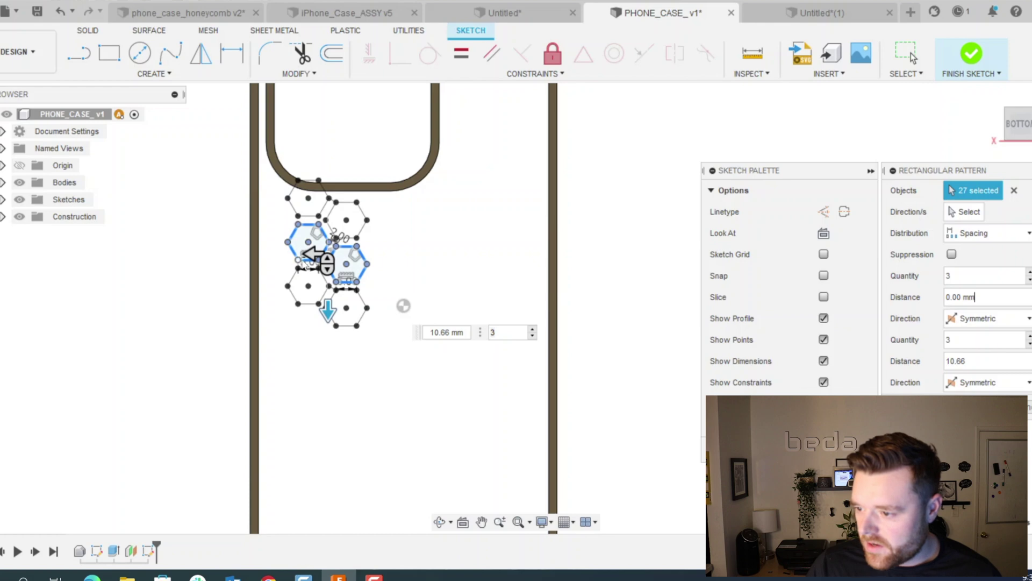
pyautogui.moveTo(303, 263); pyautogui.dragTo(208, 243)
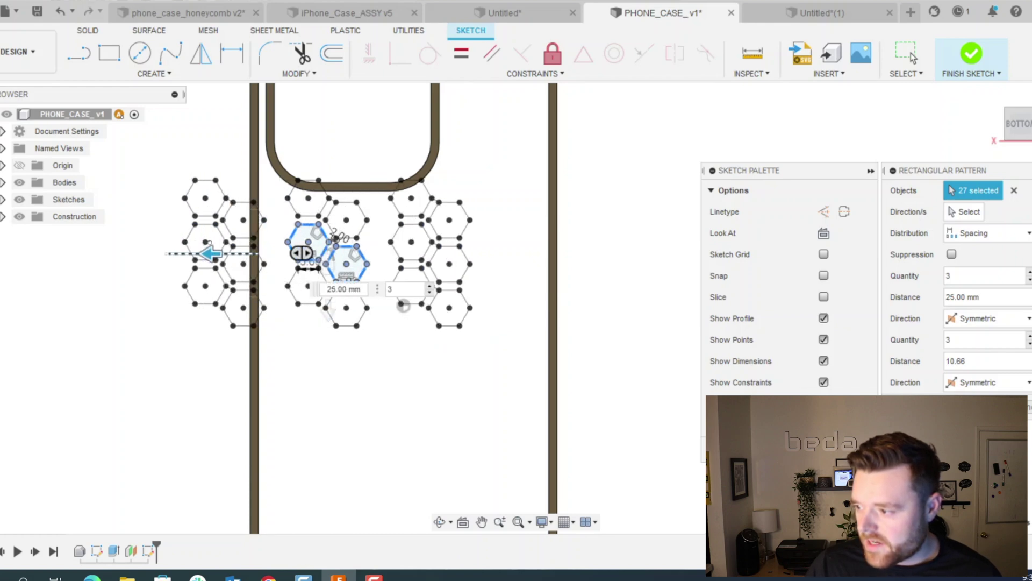
pyautogui.press('Tab')
pyautogui.moveTo(1007, 295); pyautogui.dragTo(906, 295)
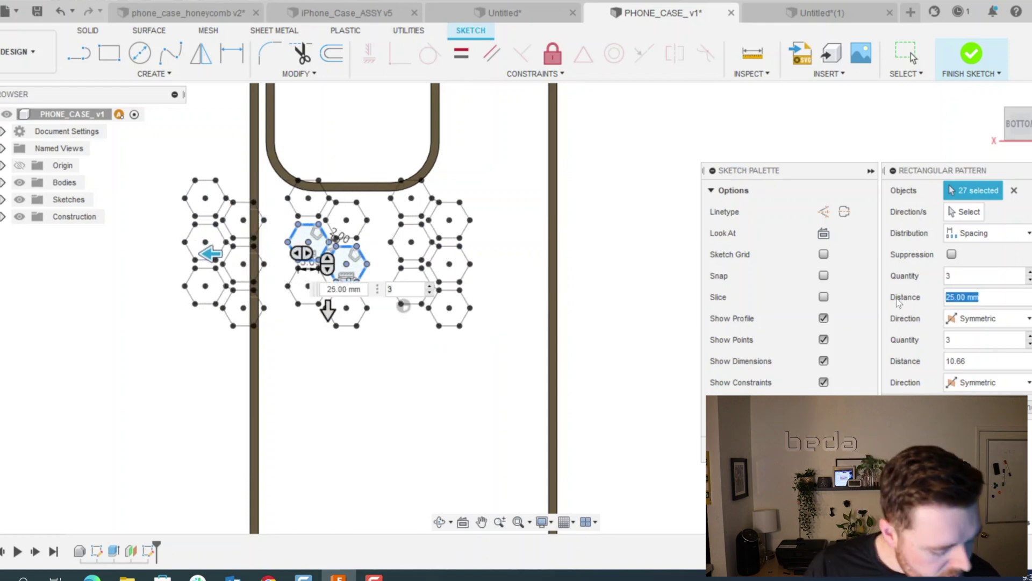
pyautogui.write('18.464')
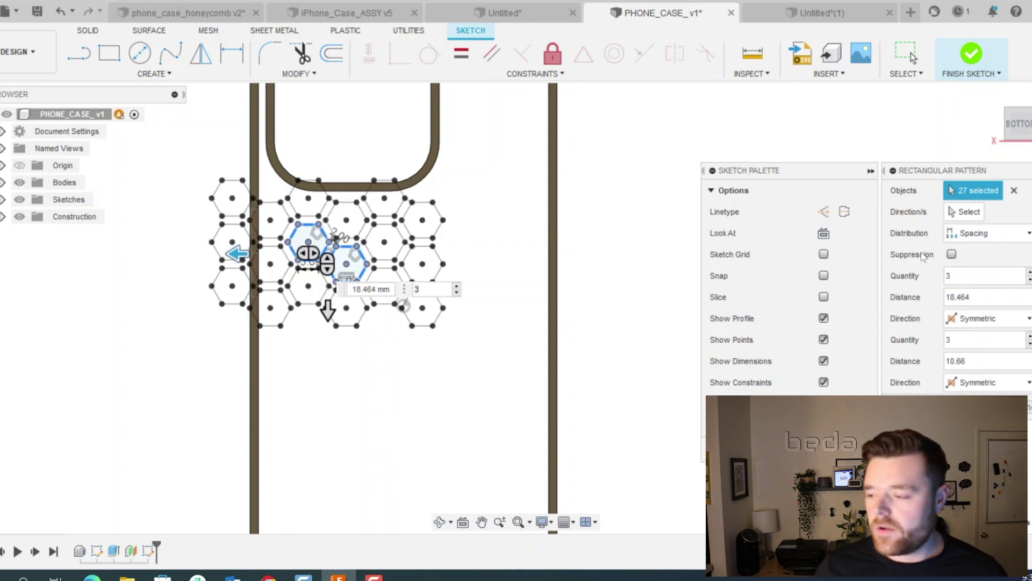
pyautogui.press('Return')
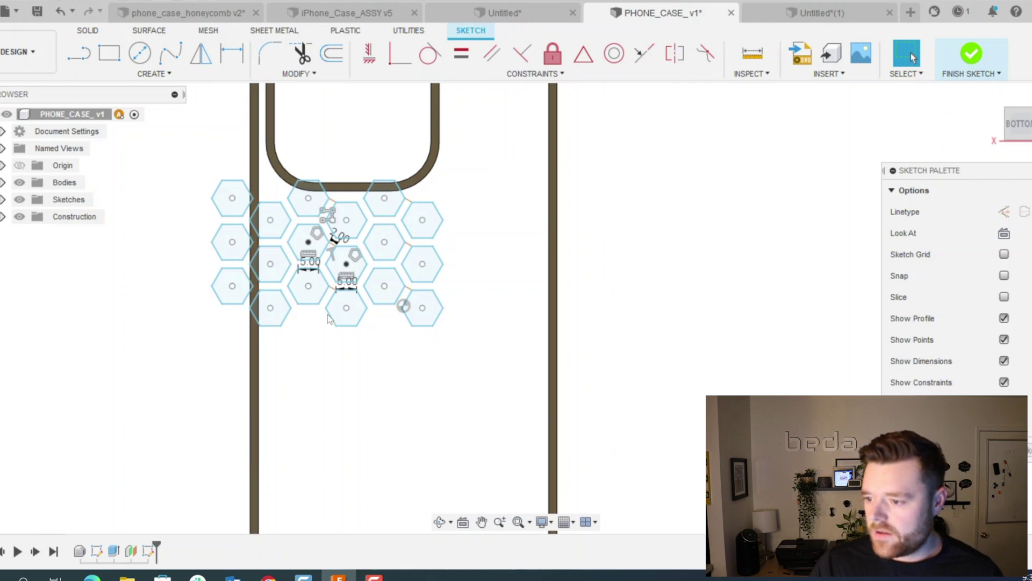
pyautogui.scroll(-1, 476, 352)
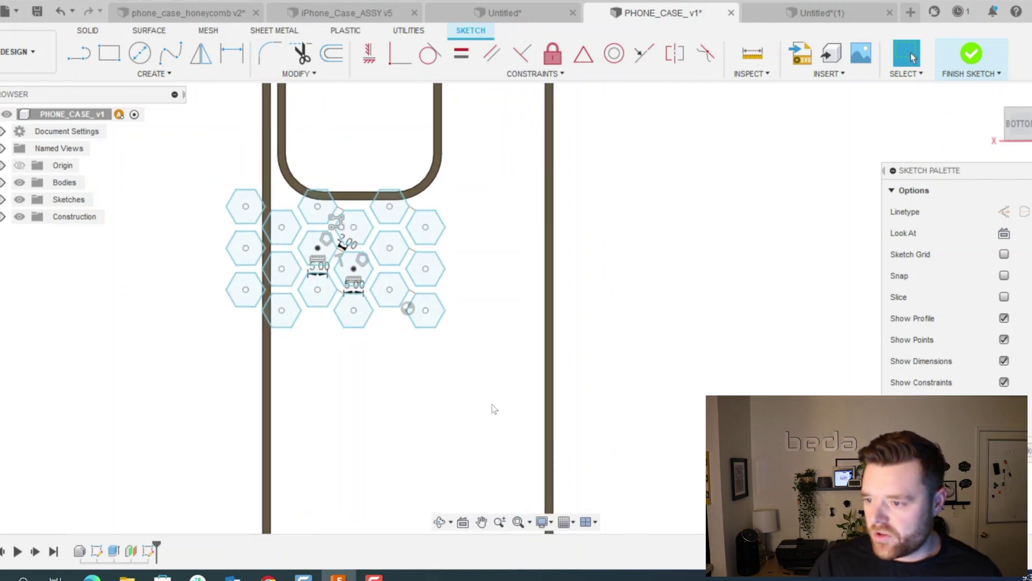
# Undo the pattern and start a new rectangular pattern on both hexagons.
pyautogui.hotkey('ctrl', 'z')
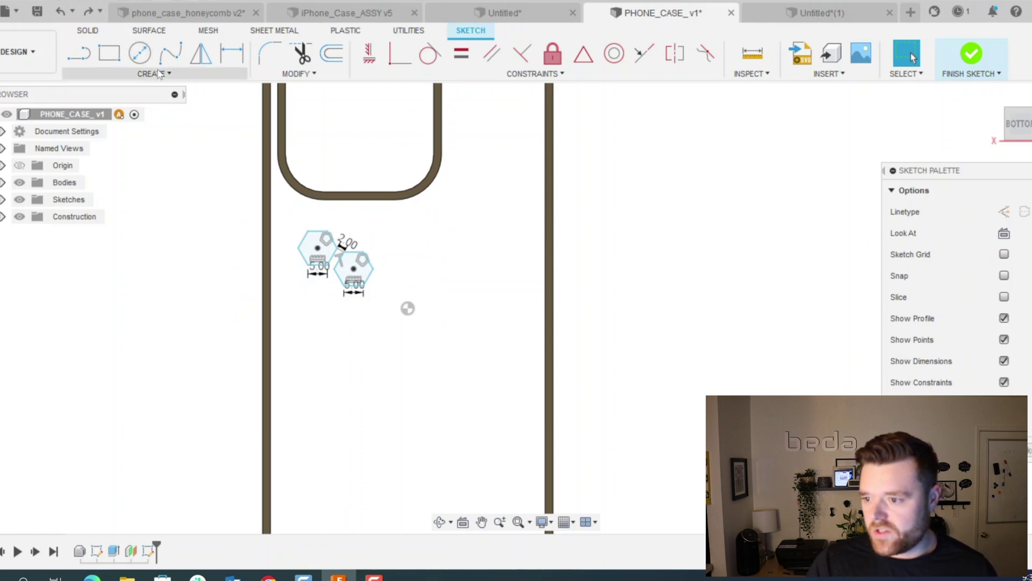
pyautogui.click(158, 74)
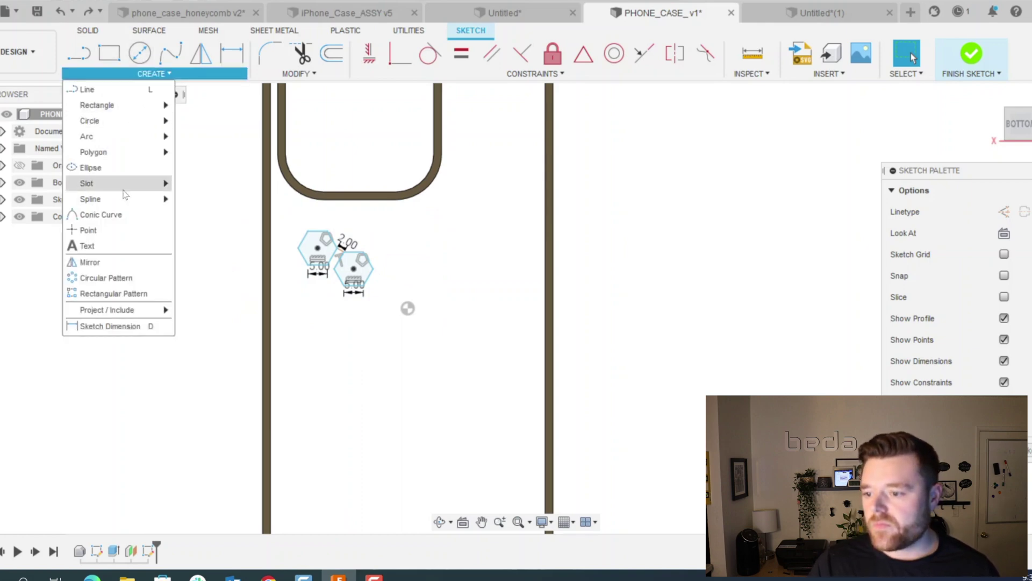
pyautogui.click(116, 293)
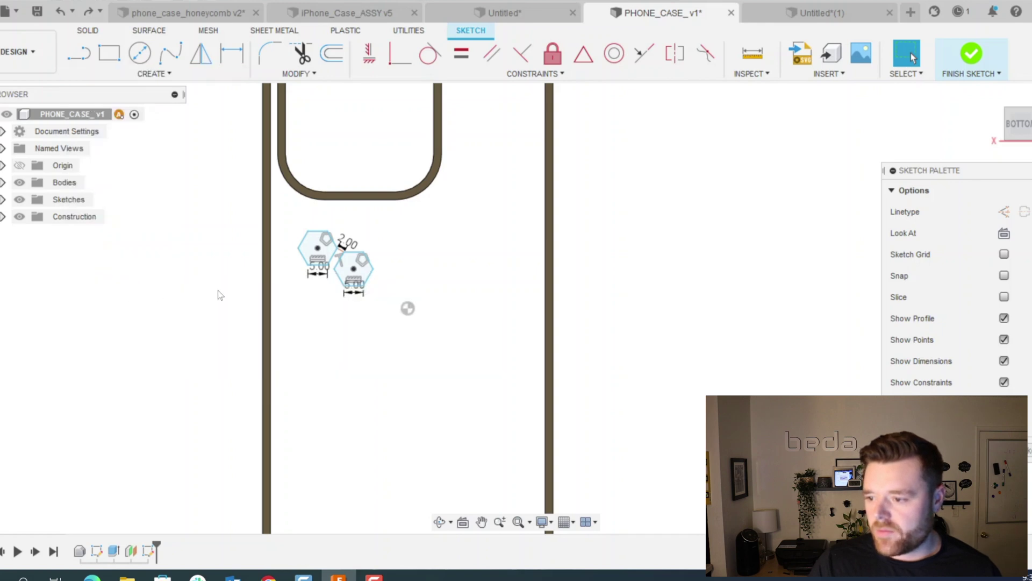
pyautogui.moveTo(295, 223); pyautogui.dragTo(390, 322)
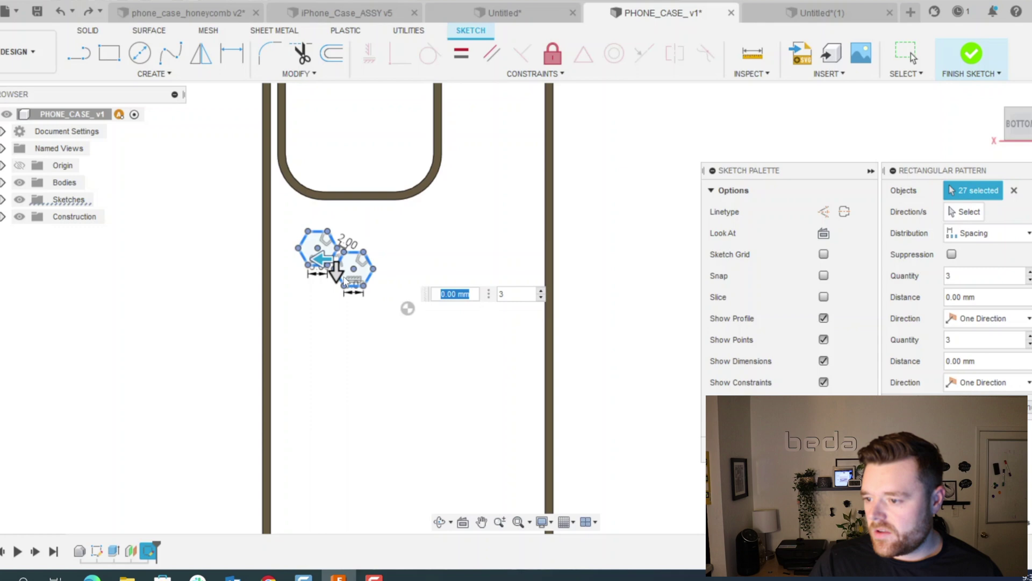
# Drag out rows and columns, setting 10.66 mm vertical and 18.464 mm horizontal spacing.
pyautogui.moveTo(336, 273); pyautogui.dragTo(334, 345)
pyautogui.press('Tab')
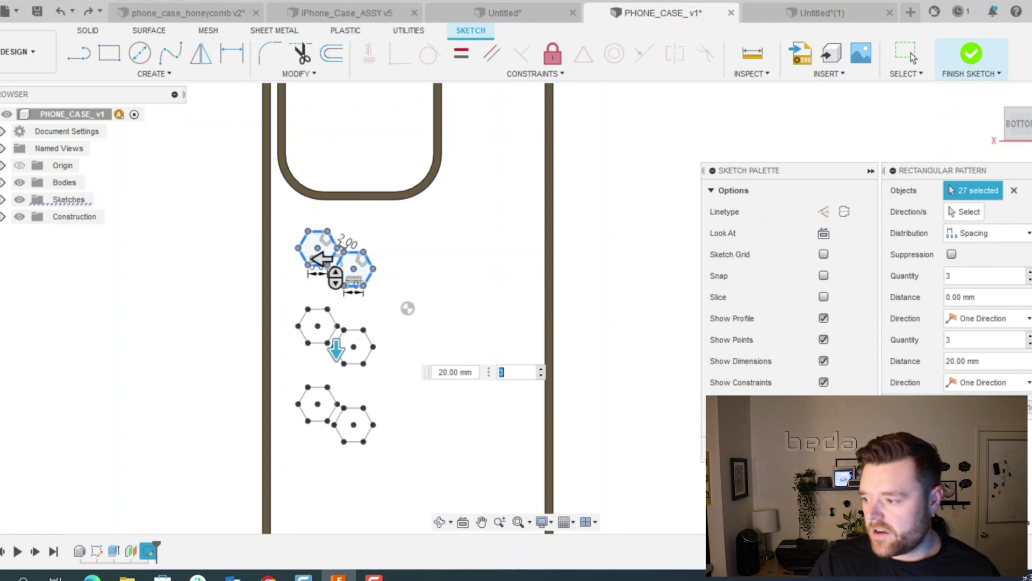
pyautogui.click(1007, 364)
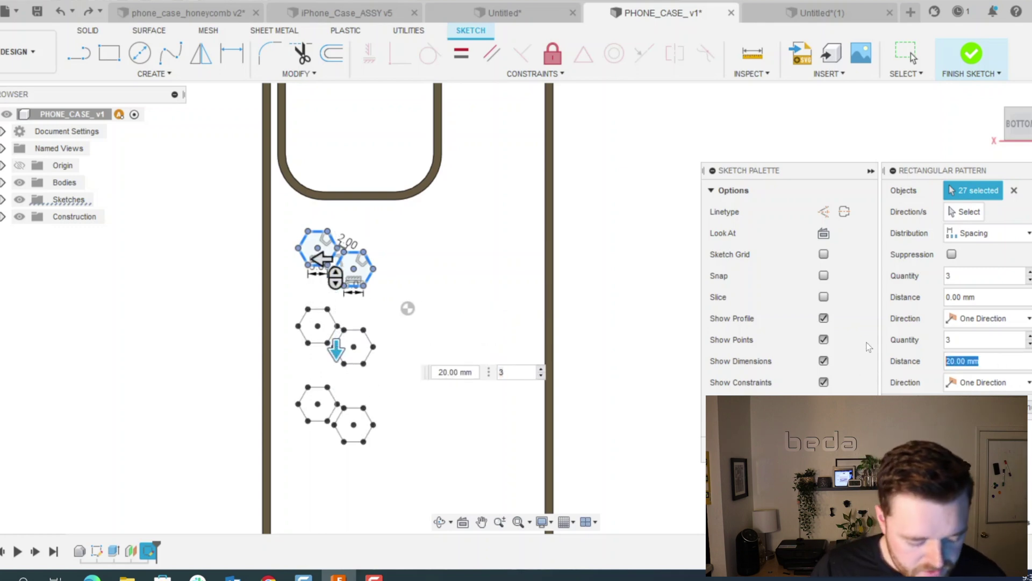
pyautogui.write('10.66')
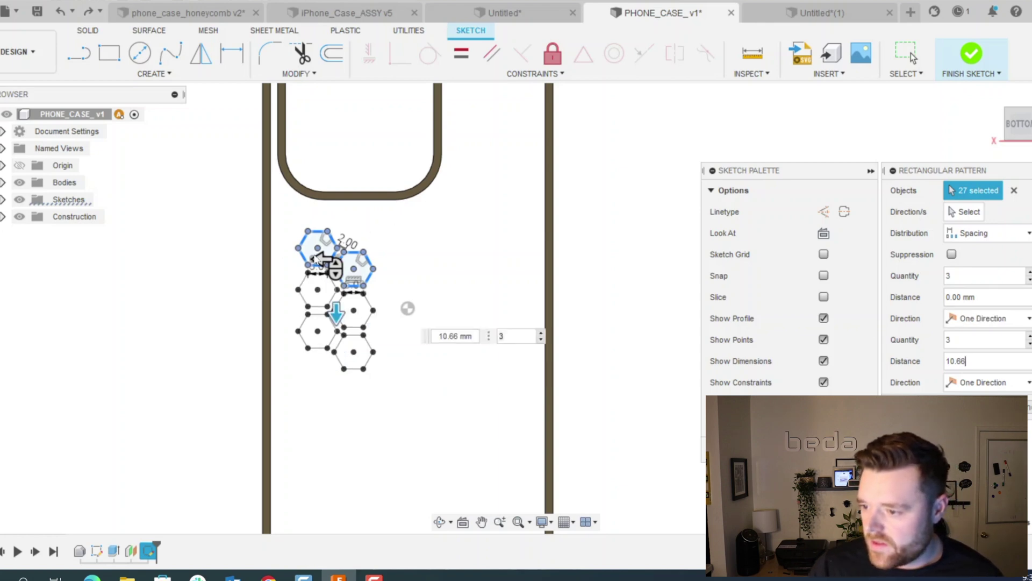
pyautogui.moveTo(316, 257); pyautogui.dragTo(245, 249)
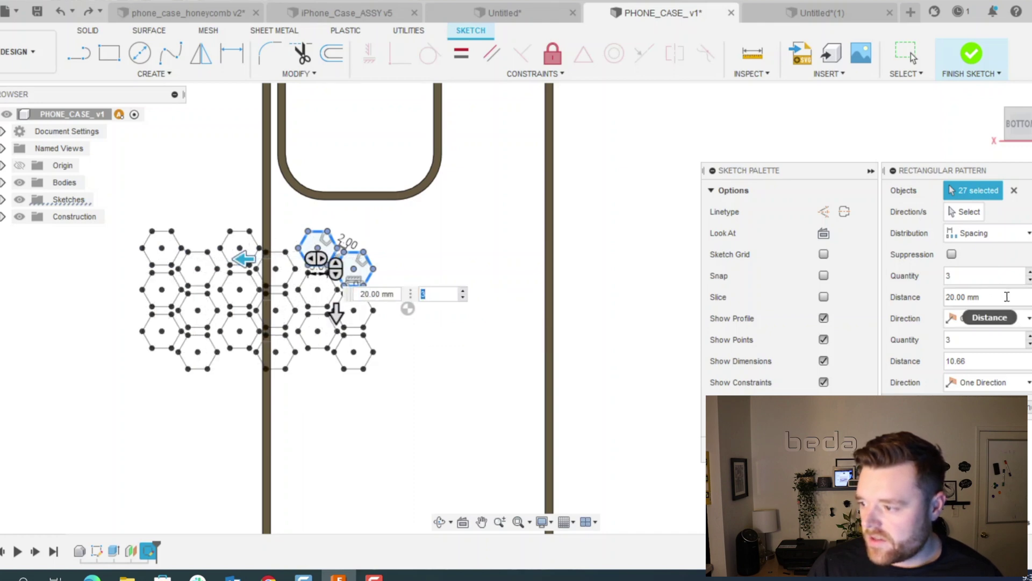
pyautogui.moveTo(1007, 297); pyautogui.dragTo(924, 300)
pyautogui.write('1')
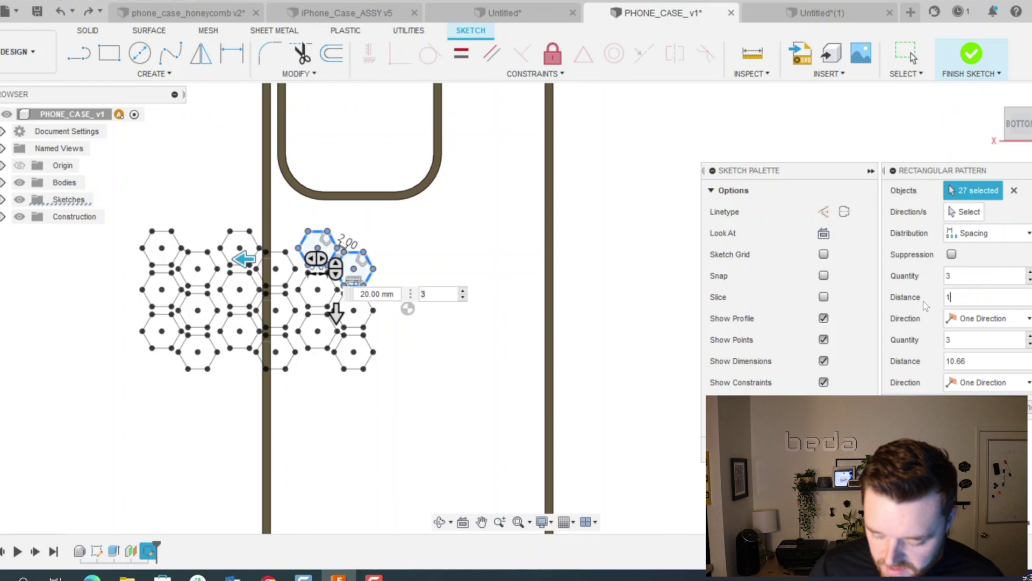
pyautogui.write('8.464')
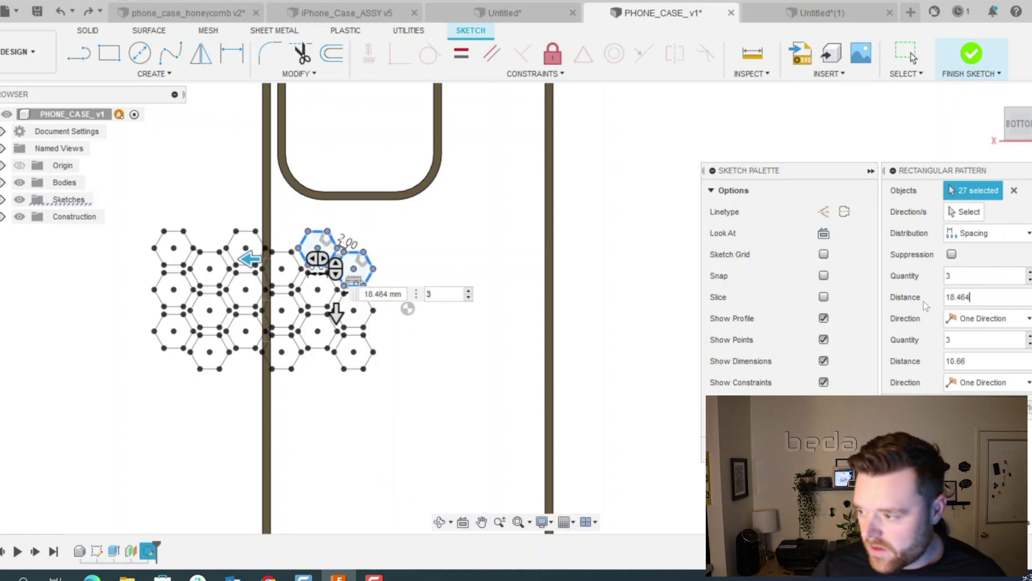
# Set both pattern Direction dropdowns to Symmetric.
pyautogui.click(996, 318)
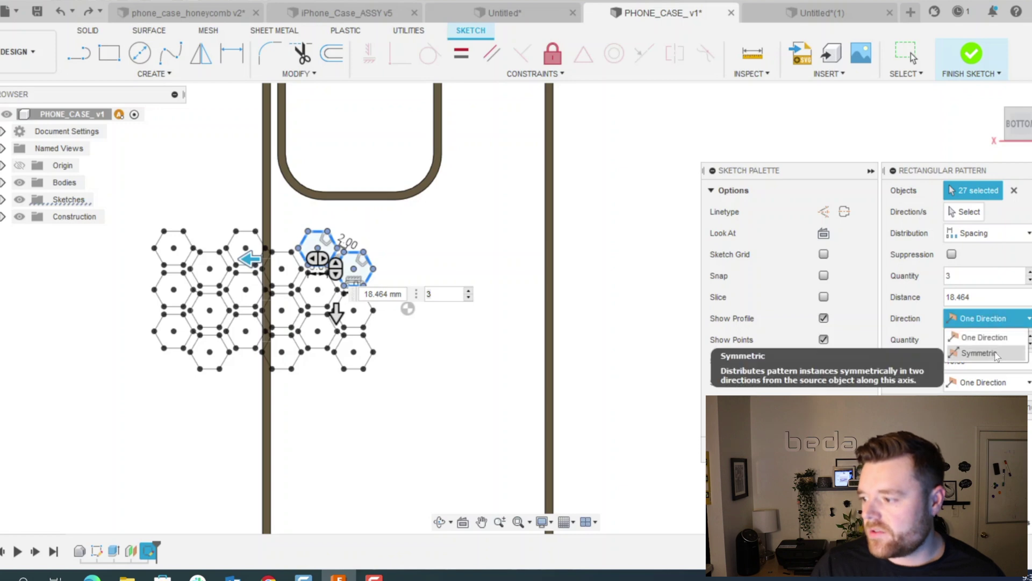
pyautogui.click(979, 353)
pyautogui.click(990, 379)
pyautogui.click(979, 413)
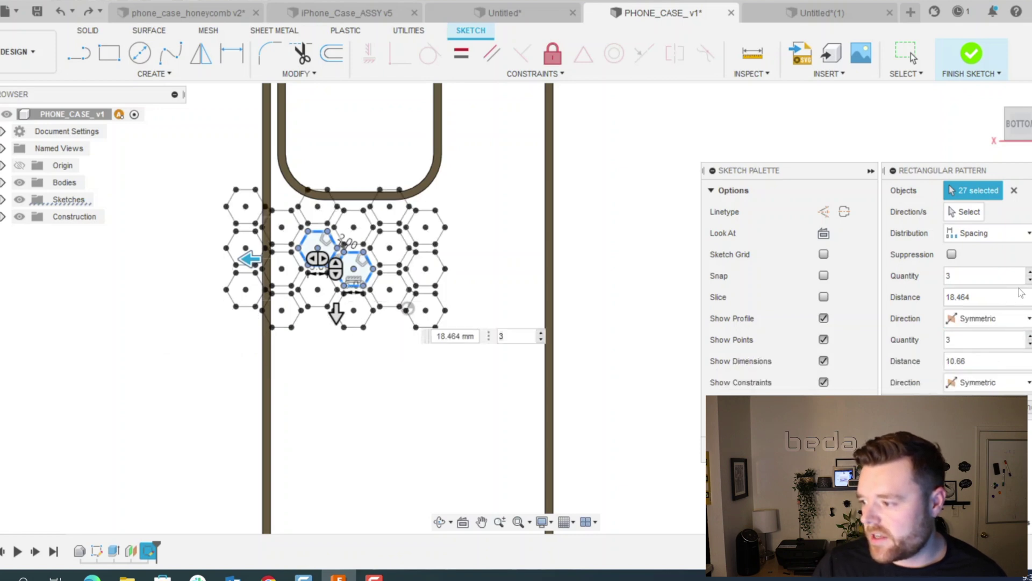
# Raise the pattern quantities to 7 horizontally and 16 vertically.
pyautogui.scroll(-3, 491, 347)
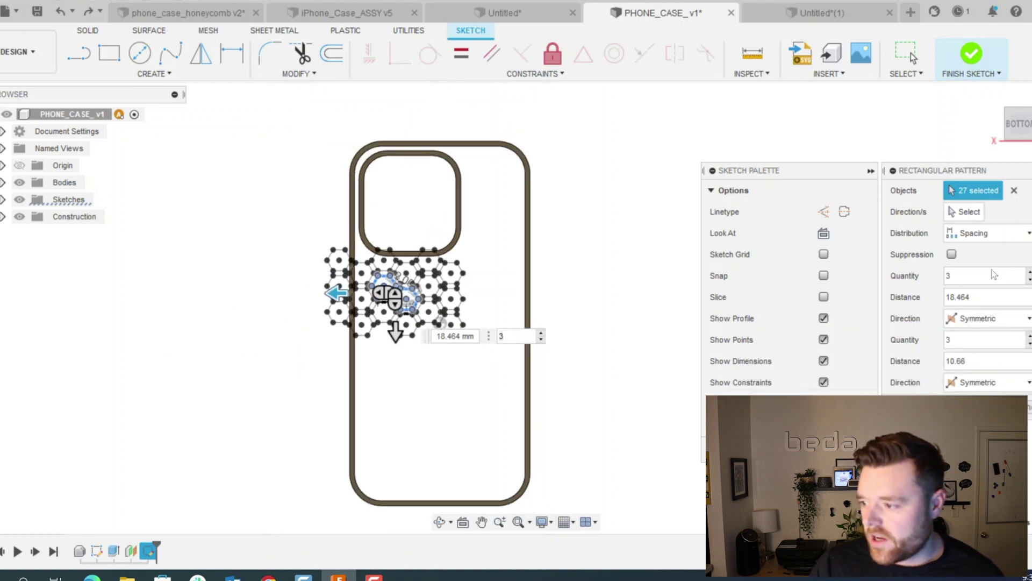
pyautogui.click(1029, 271)
pyautogui.click(1029, 272)
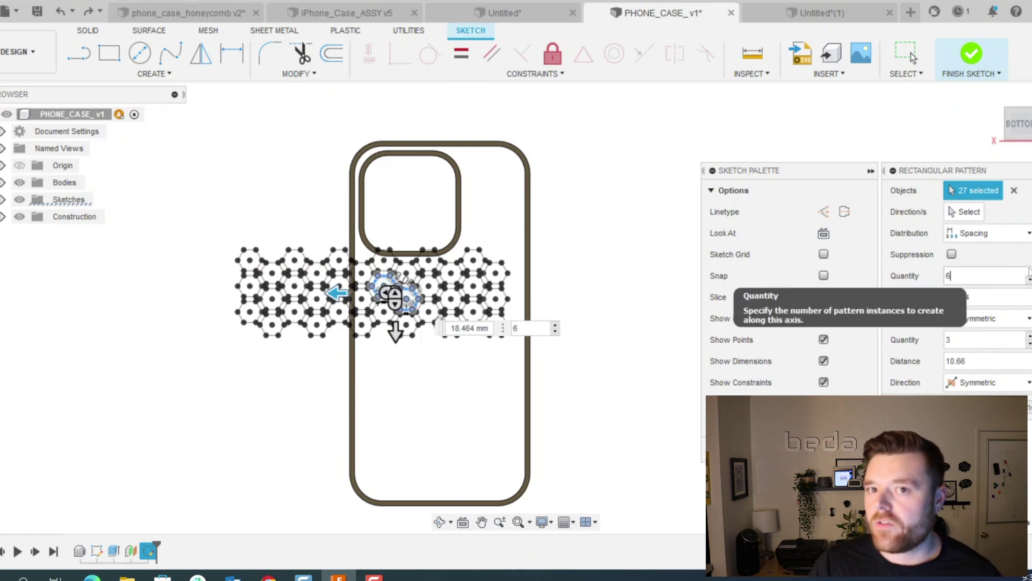
pyautogui.click(1029, 271)
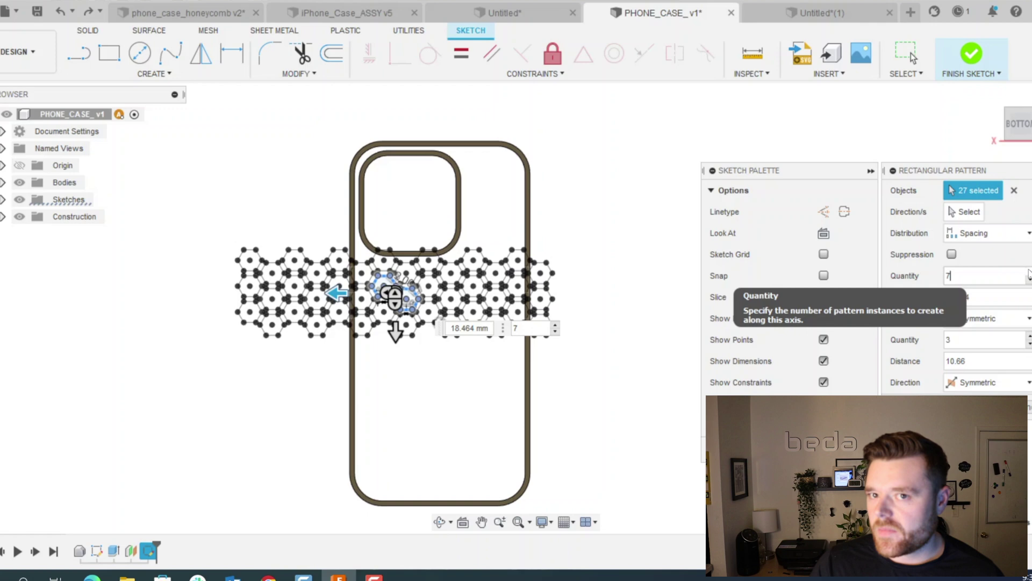
pyautogui.click(1029, 335)
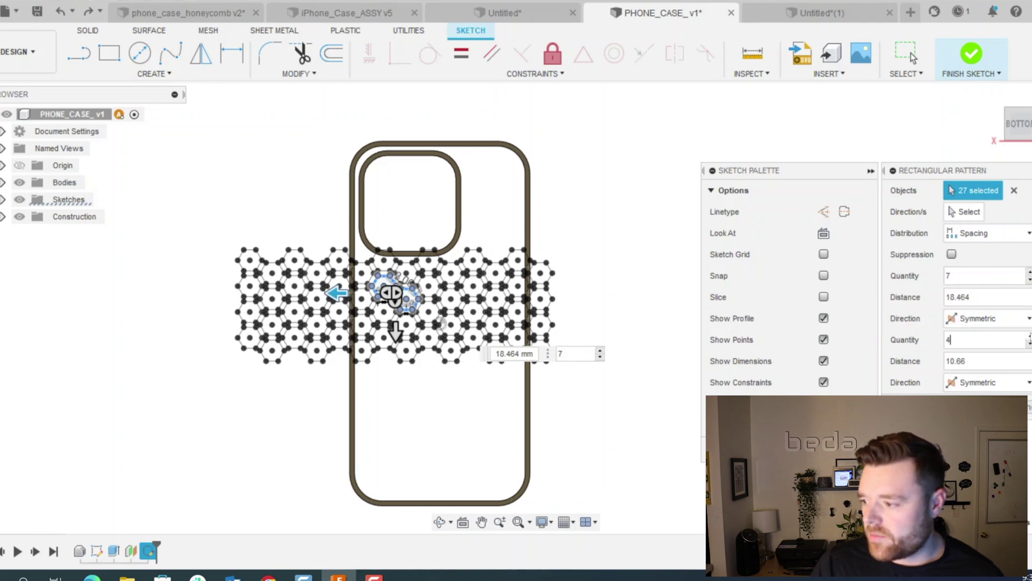
pyautogui.click(1029, 335)
pyautogui.click(1029, 336)
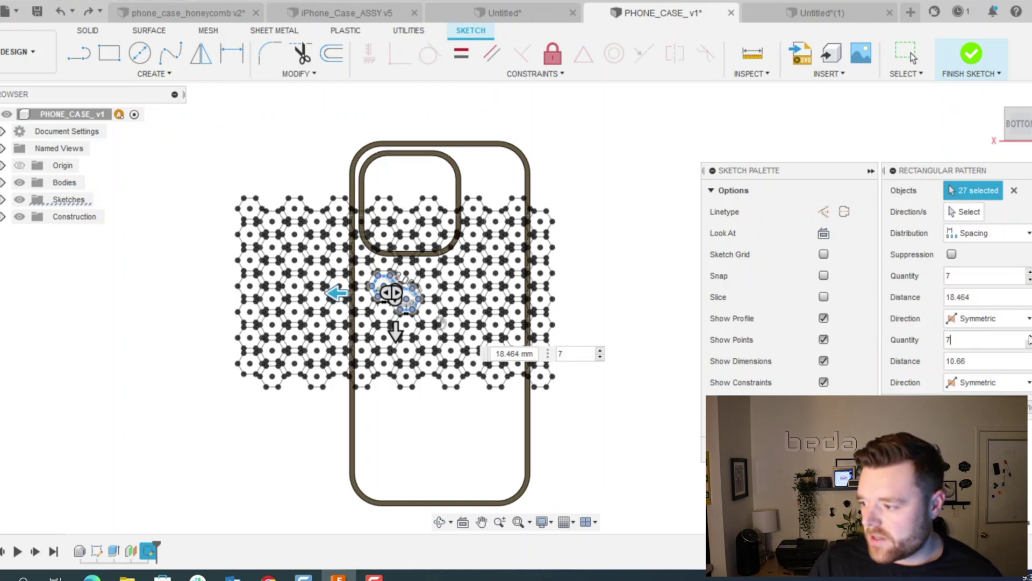
pyautogui.click(1029, 335)
pyautogui.click(1029, 335)
pyautogui.click(1029, 335)
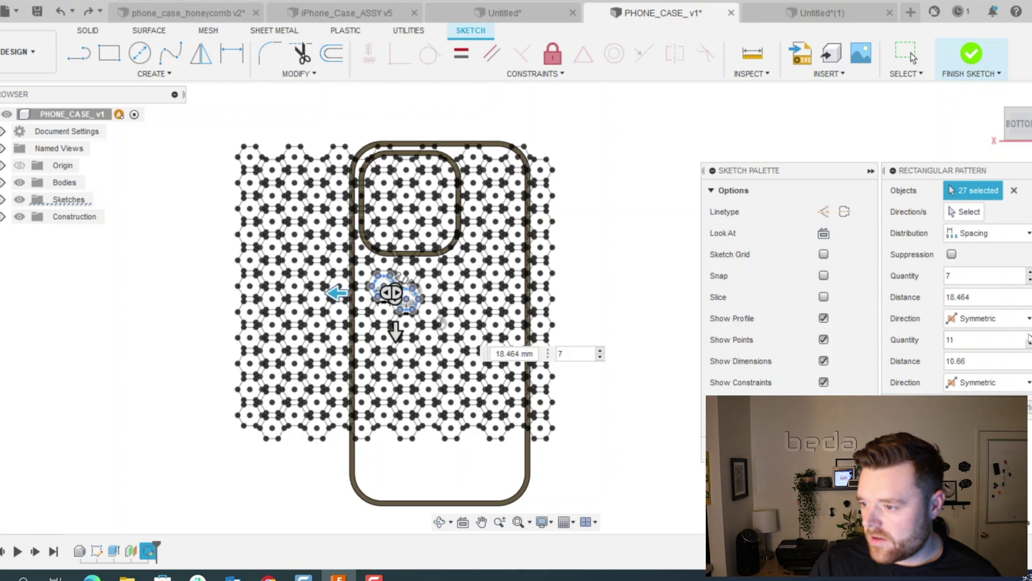
pyautogui.click(1029, 335)
pyautogui.click(1029, 335)
pyautogui.click(1029, 336)
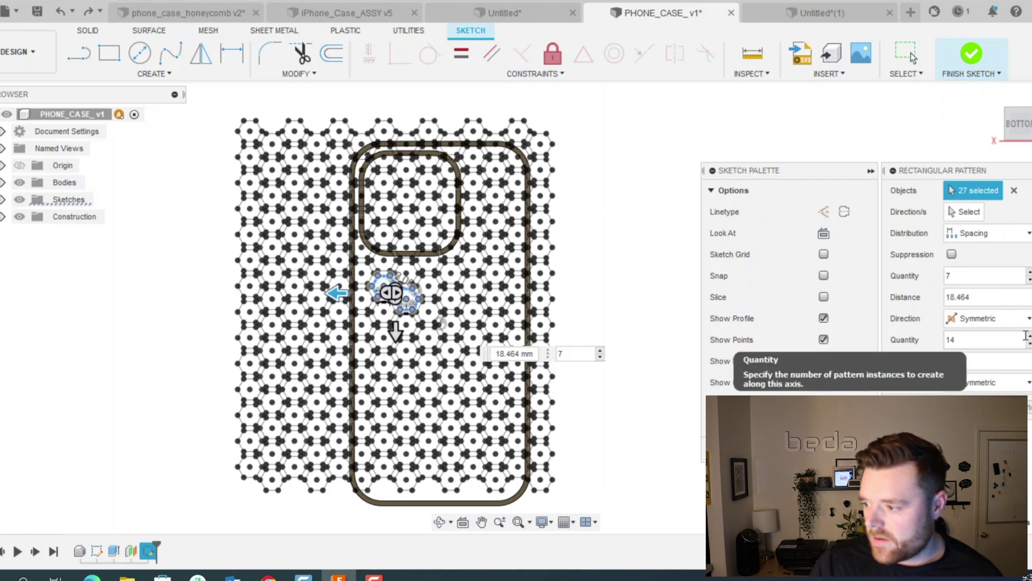
pyautogui.click(1029, 336)
pyautogui.click(1029, 335)
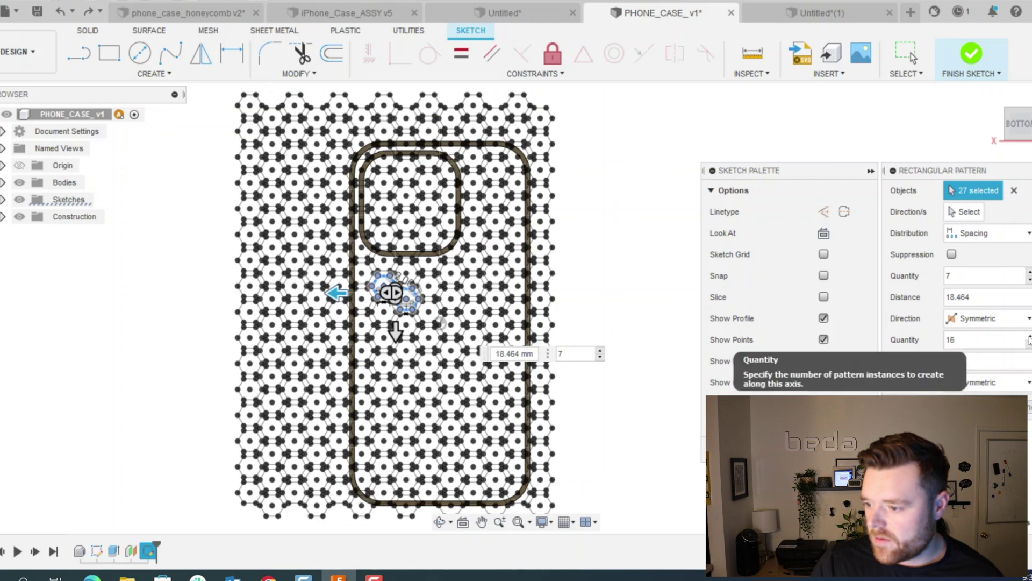
# Check the 7 × 16 hexagon pattern covers the case outline and commit it.
pyautogui.scroll(3, 435, 513)
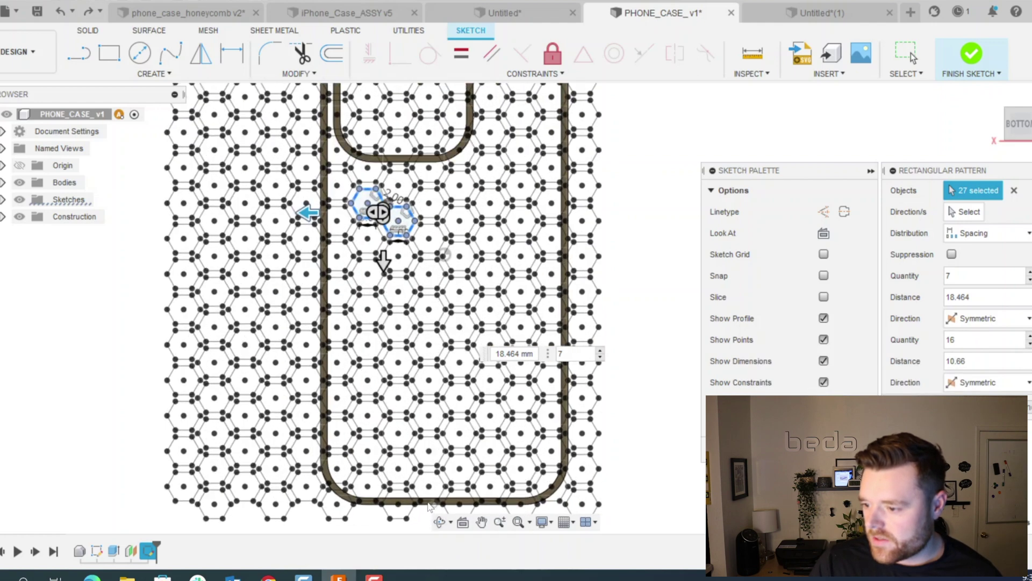
pyautogui.scroll(-2, 433, 508)
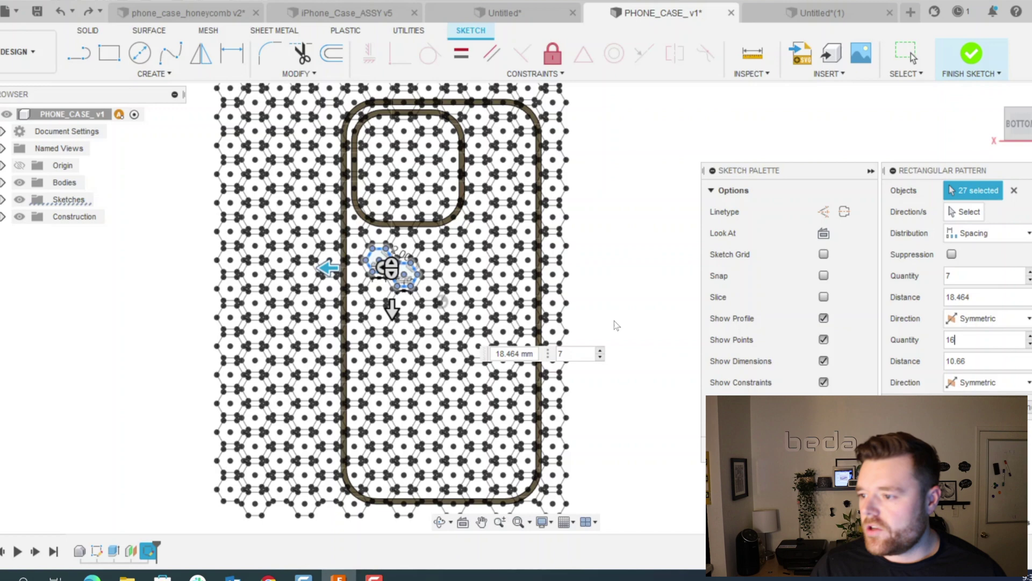
pyautogui.scroll(-1, 515, 252)
pyautogui.scroll(-1, 515, 251)
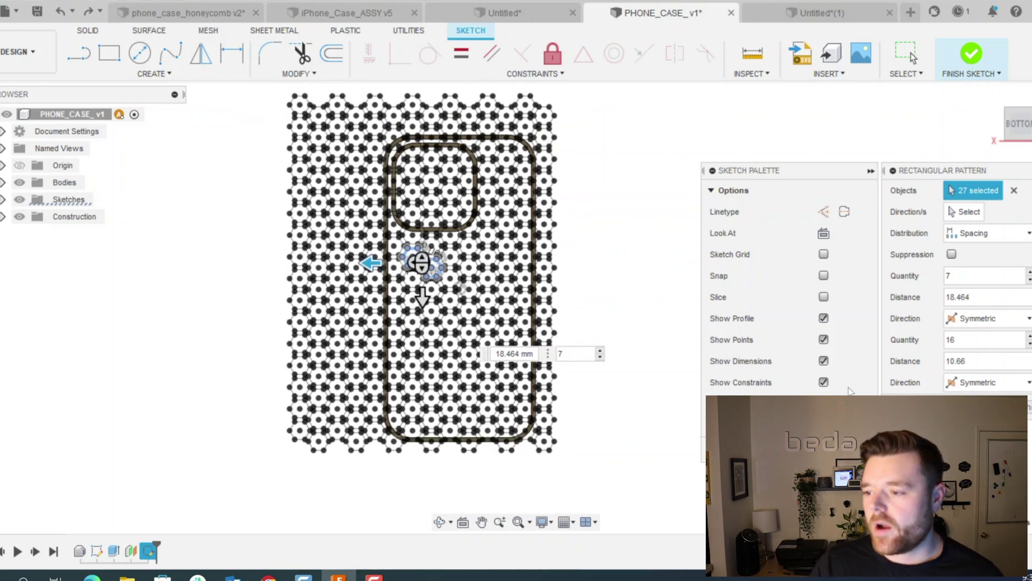
pyautogui.scroll(-1, 609, 404)
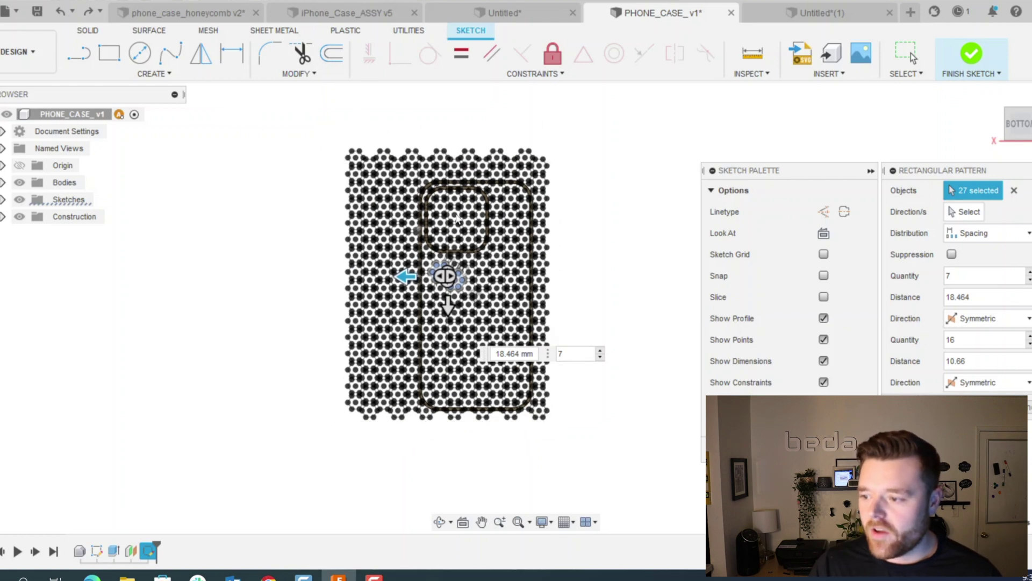
pyautogui.scroll(2, 439, 215)
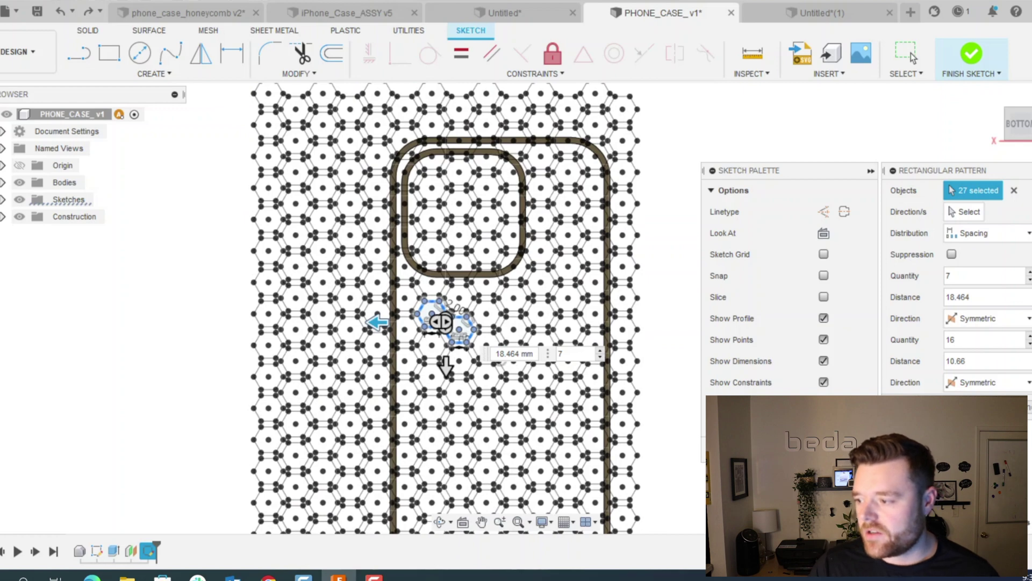
pyautogui.press('Return')
# Project the outer and inner case outline edges into the honeycomb sketch.
pyautogui.scroll(1, 590, 163)
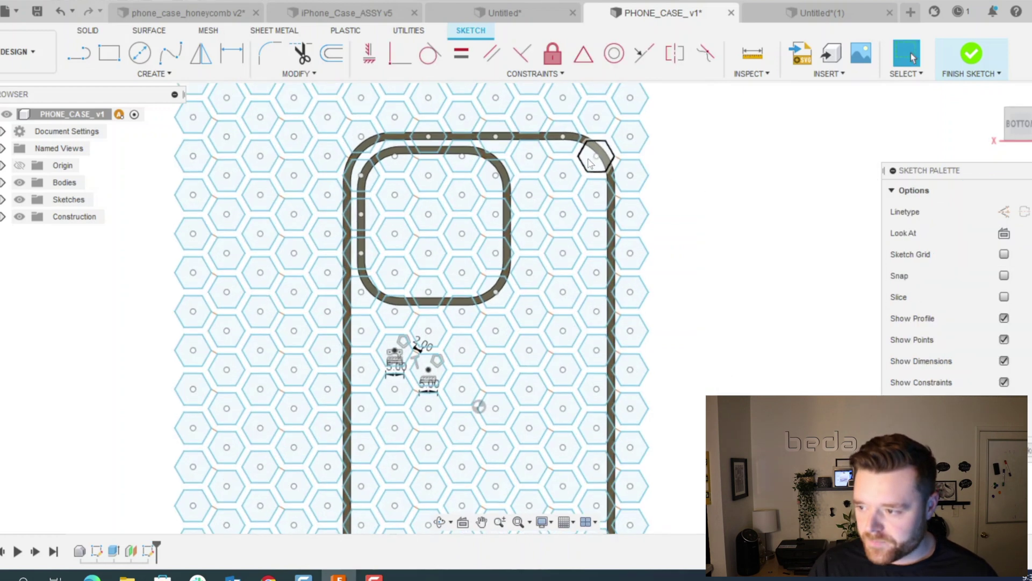
pyautogui.scroll(1, 590, 163)
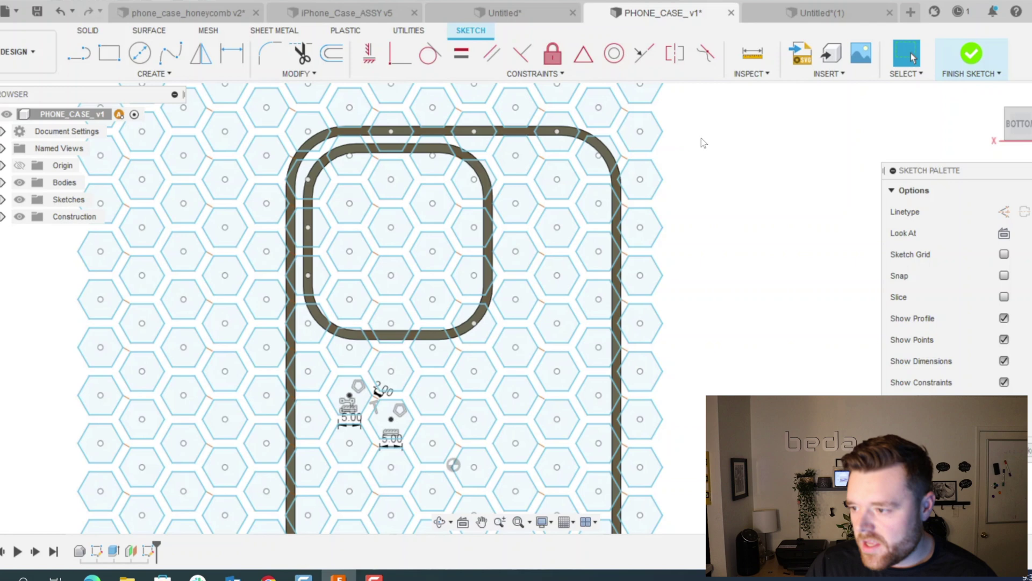
pyautogui.press('p')
pyautogui.scroll(3, 605, 143)
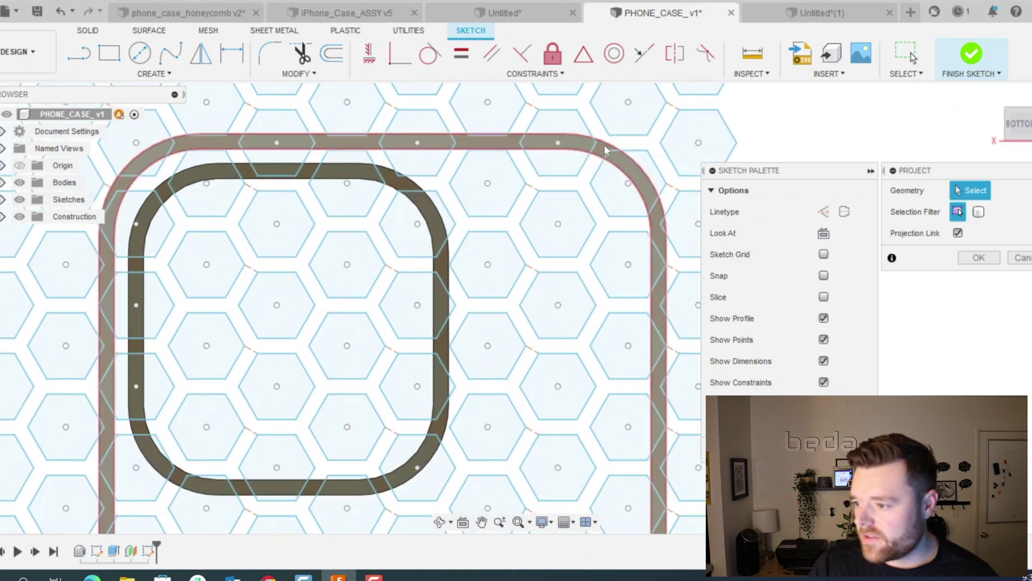
pyautogui.click(604, 145)
pyautogui.scroll(2, 411, 185)
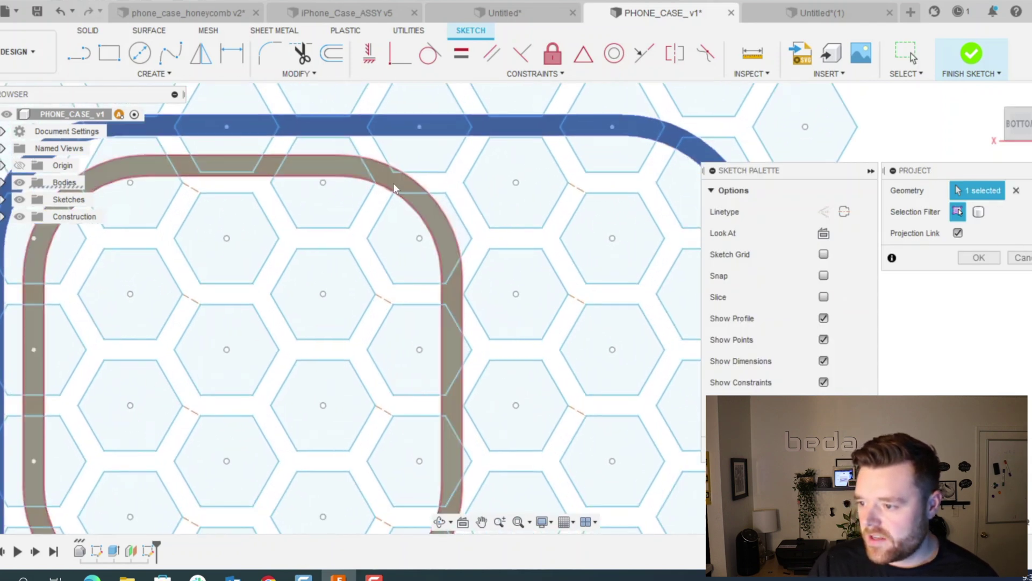
pyautogui.click(393, 184)
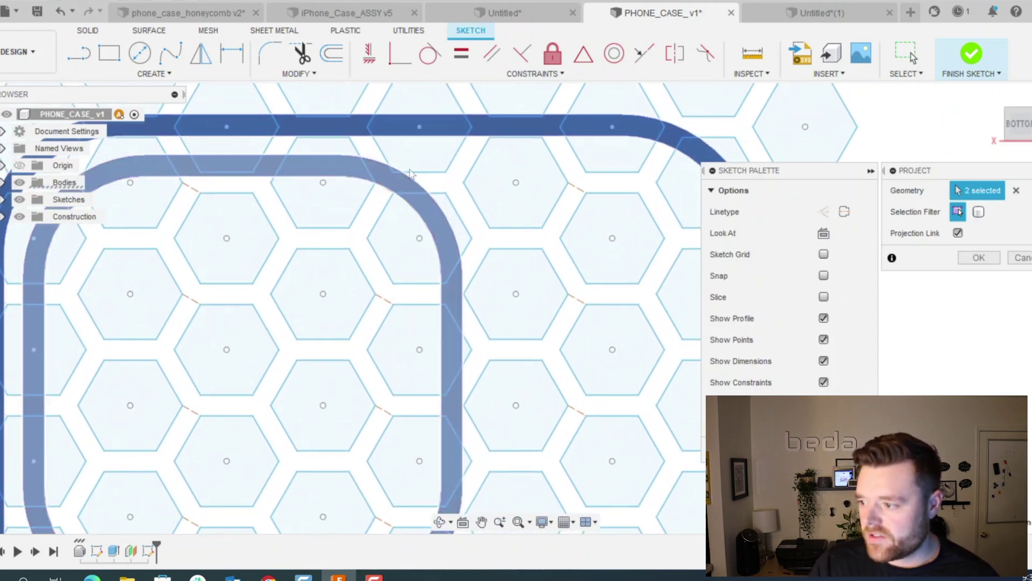
pyautogui.click(980, 258)
# Orbit and zoom around the case corner to check the hexagons extend past the frame.
pyautogui.scroll(-3, 410, 279)
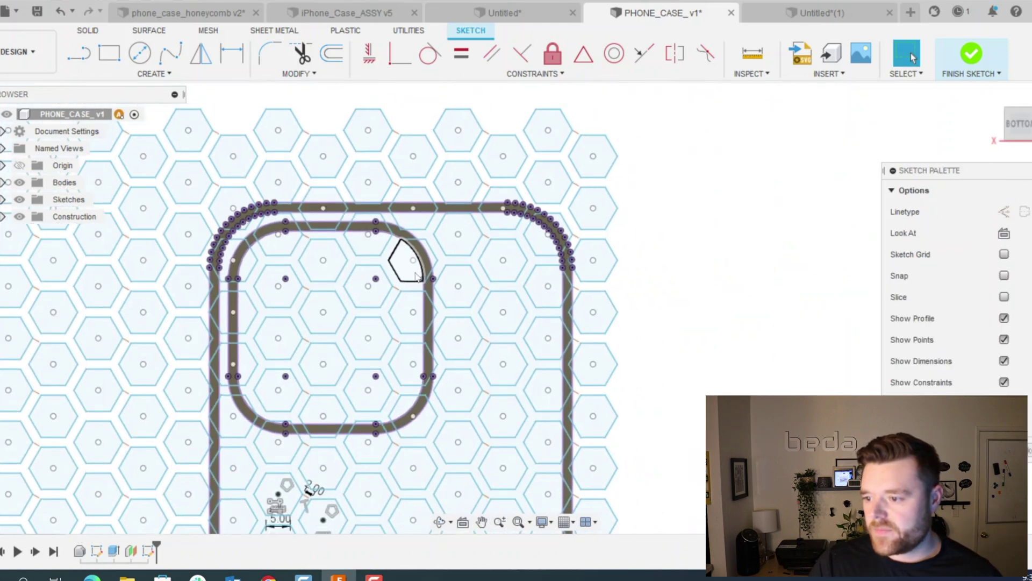
pyautogui.keyDown('shift'); pyautogui.moveTo(388, 208); pyautogui.dragTo(431, 221, button='middle'); pyautogui.keyUp('shift')
pyautogui.scroll(5, 431, 220)
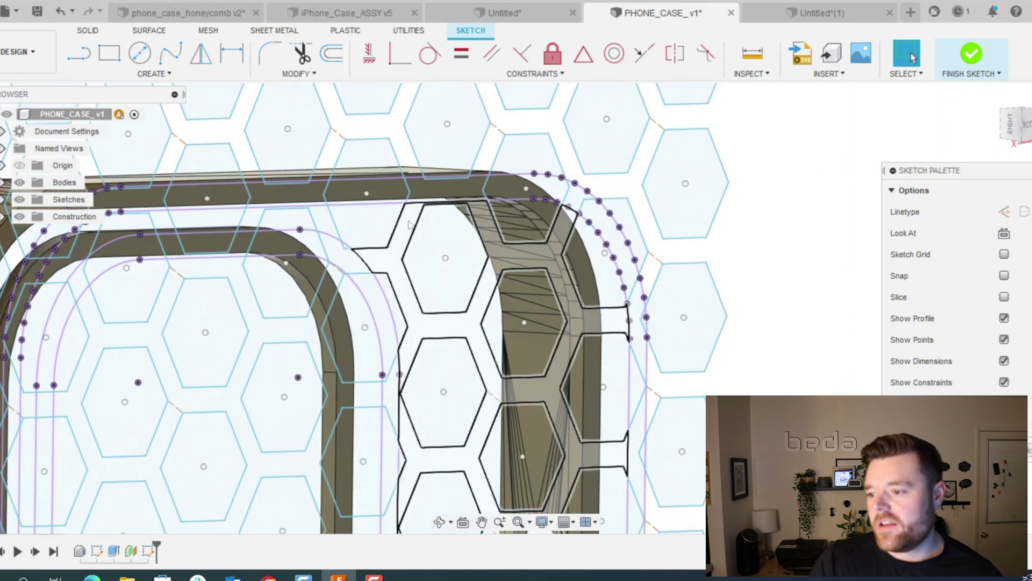
pyautogui.scroll(5, 408, 214)
pyautogui.keyDown('shift'); pyautogui.moveTo(408, 214); pyautogui.dragTo(391, 241, button='middle'); pyautogui.keyUp('shift')
pyautogui.scroll(-5, 433, 336)
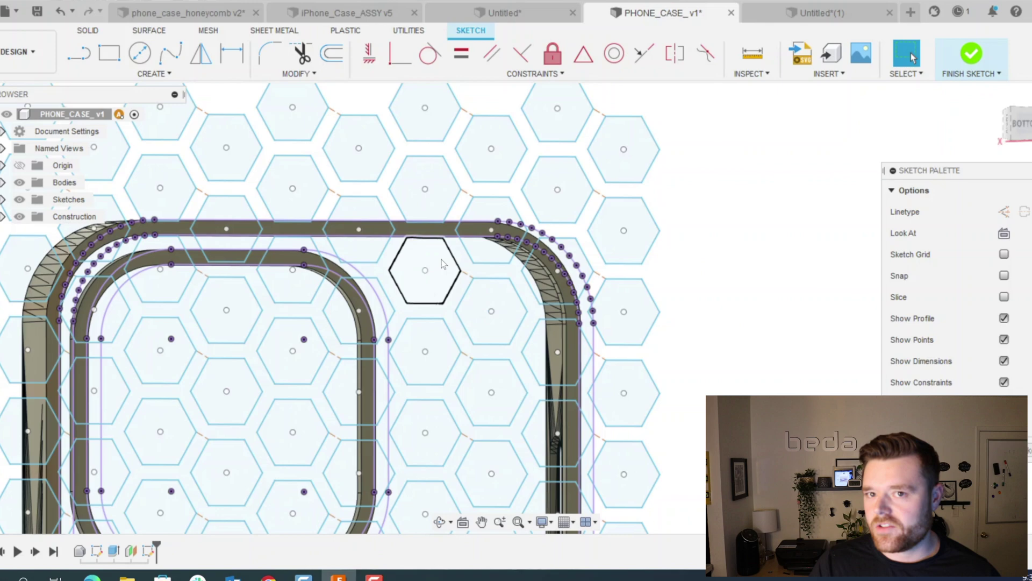
pyautogui.scroll(-2, 443, 264)
pyautogui.keyDown('shift'); pyautogui.moveTo(427, 265); pyautogui.dragTo(254, 240, button='middle'); pyautogui.keyUp('shift')
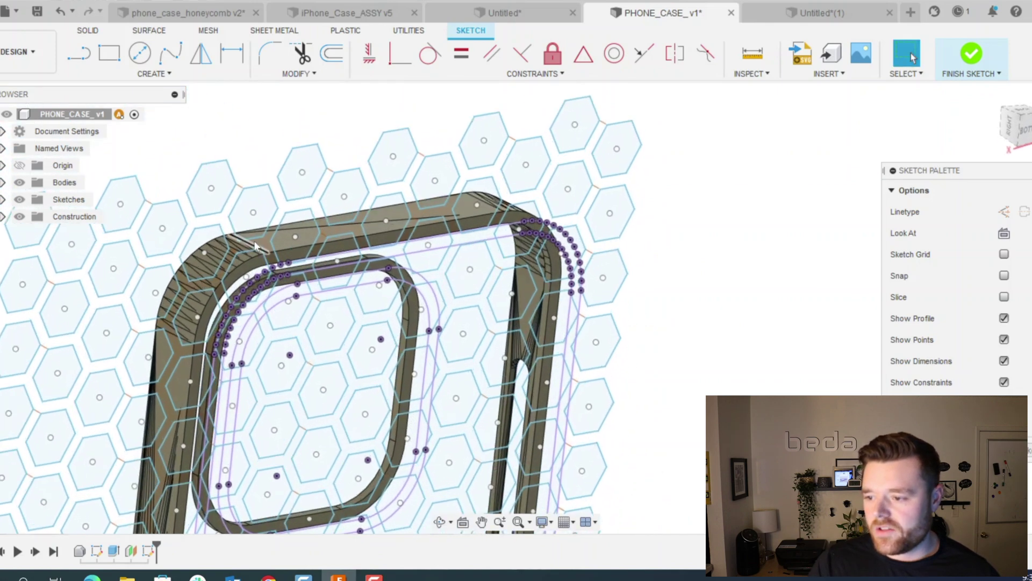
pyautogui.scroll(5, 269, 253)
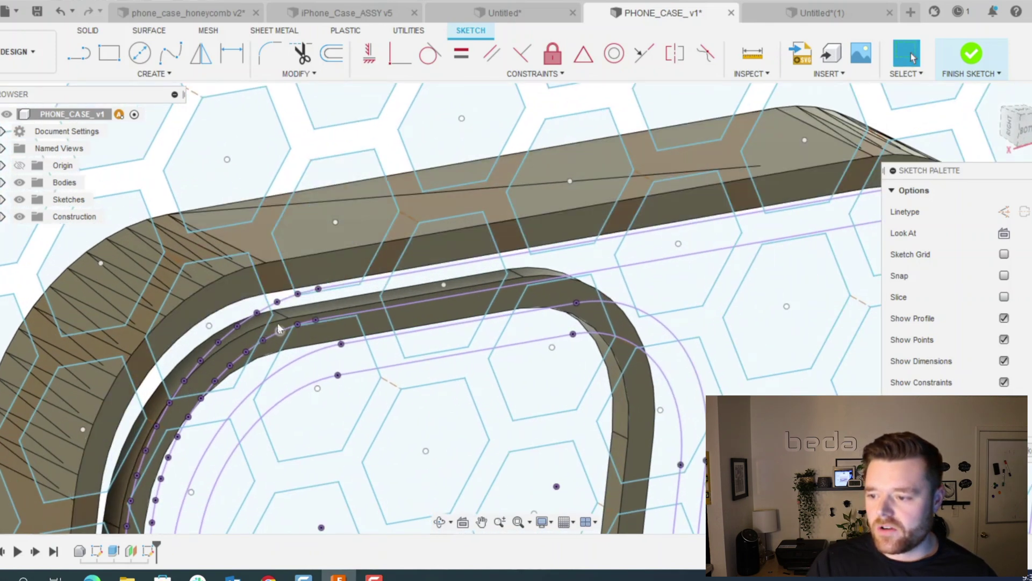
pyautogui.scroll(-5, 388, 272)
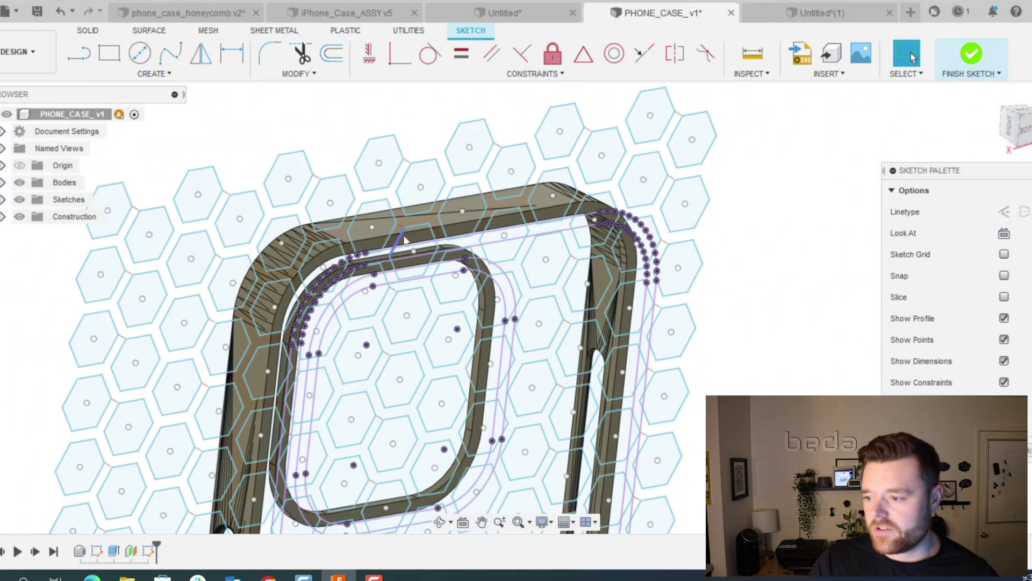
pyautogui.scroll(5, 514, 295)
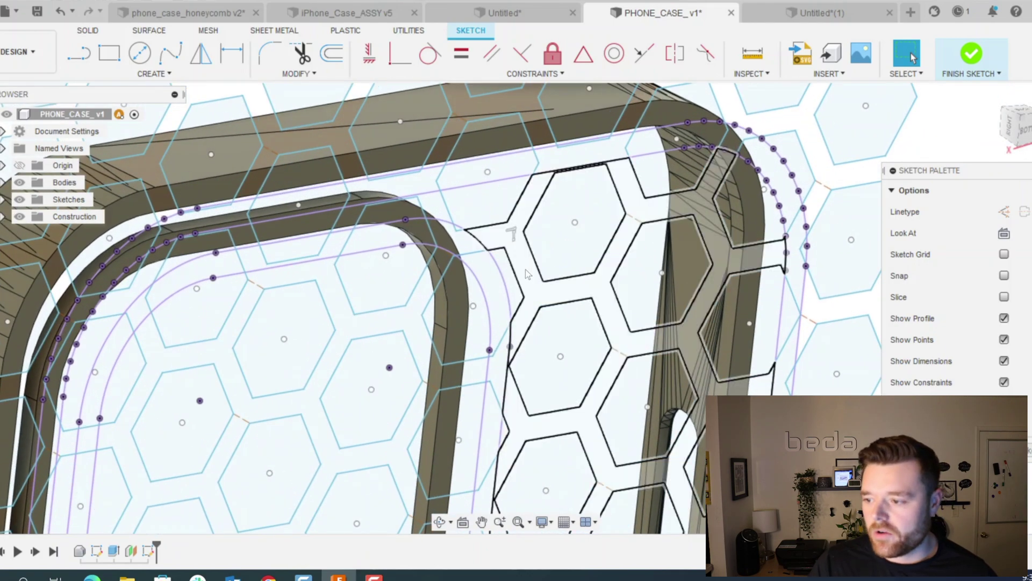
# Try selecting the honeycomb web, orbit to a straight-on bottom view, and clear the selection.
pyautogui.click(527, 269)
pyautogui.scroll(-5, 610, 211)
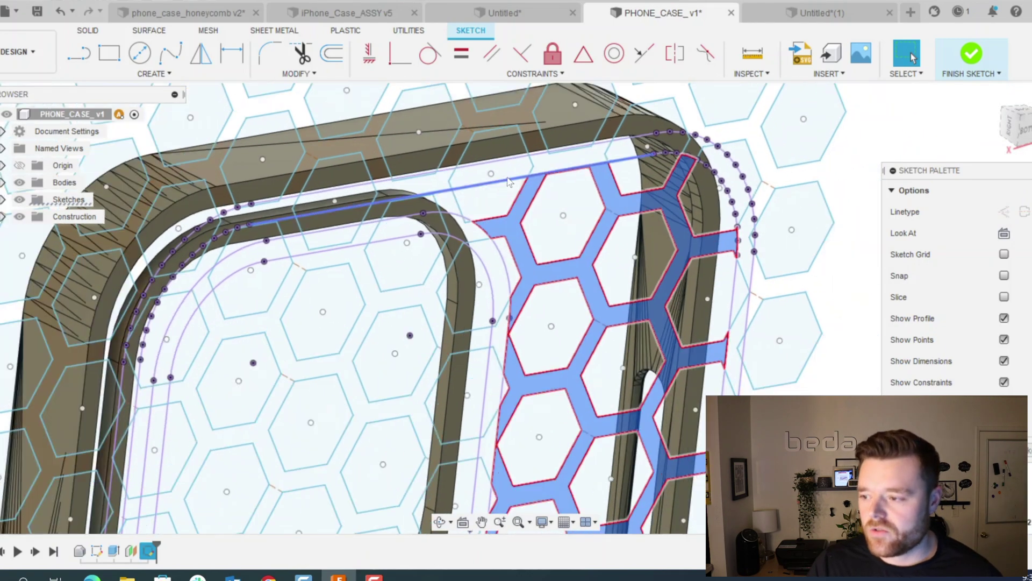
pyautogui.keyDown('shift'); pyautogui.moveTo(484, 226); pyautogui.dragTo(547, 159, button='middle'); pyautogui.keyUp('shift')
pyautogui.click(765, 184)
pyautogui.scroll(4, 582, 174)
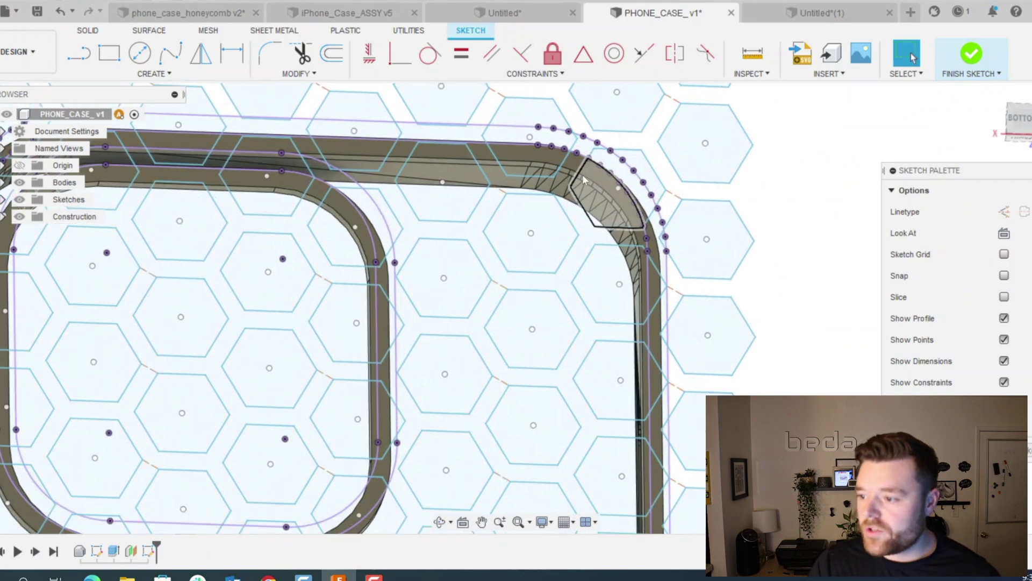
# Select the honeycomb web near the top-right corner and add the top-edge trapezoid profiles.
pyautogui.click(564, 188)
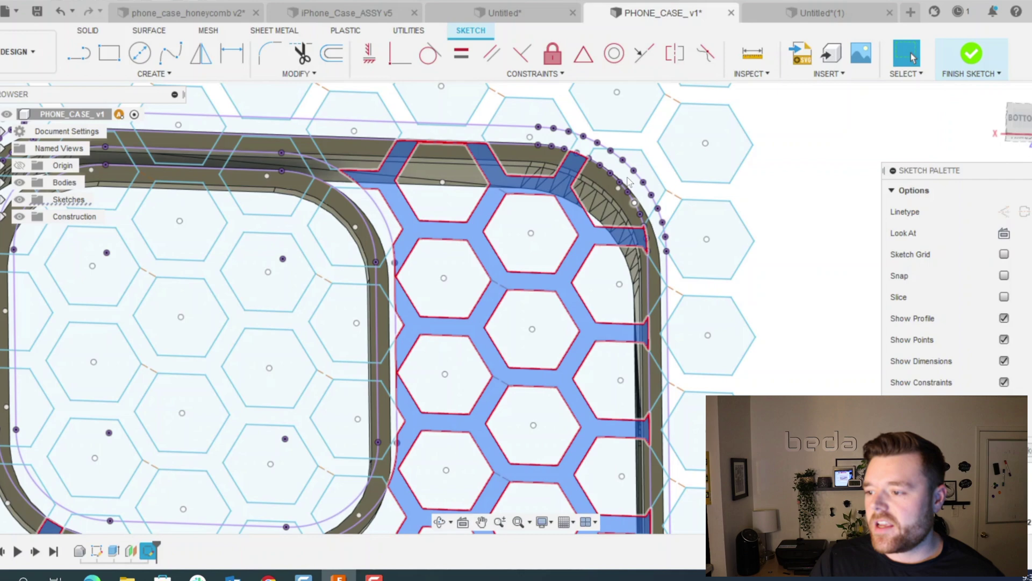
pyautogui.scroll(-5, 634, 178)
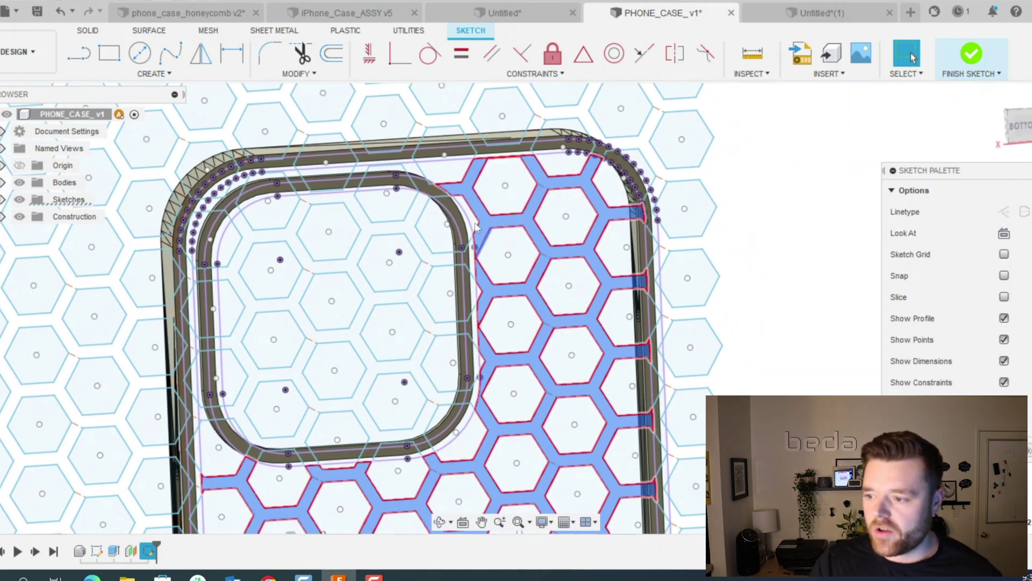
pyautogui.scroll(5, 391, 173)
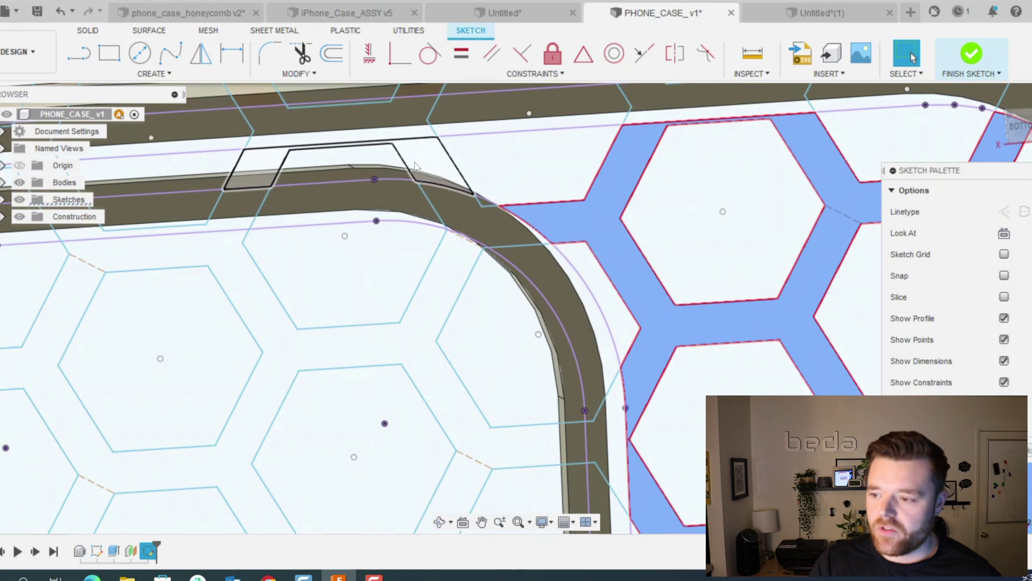
pyautogui.keyDown('shift'); pyautogui.click(433, 166); pyautogui.keyUp('shift')
pyautogui.scroll(-4, 614, 175)
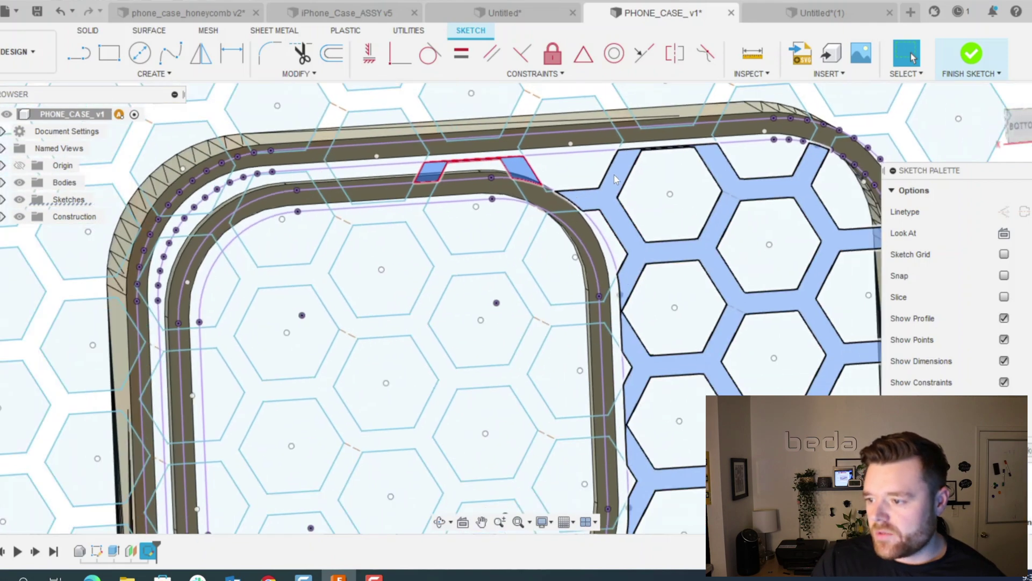
pyautogui.scroll(5, 336, 217)
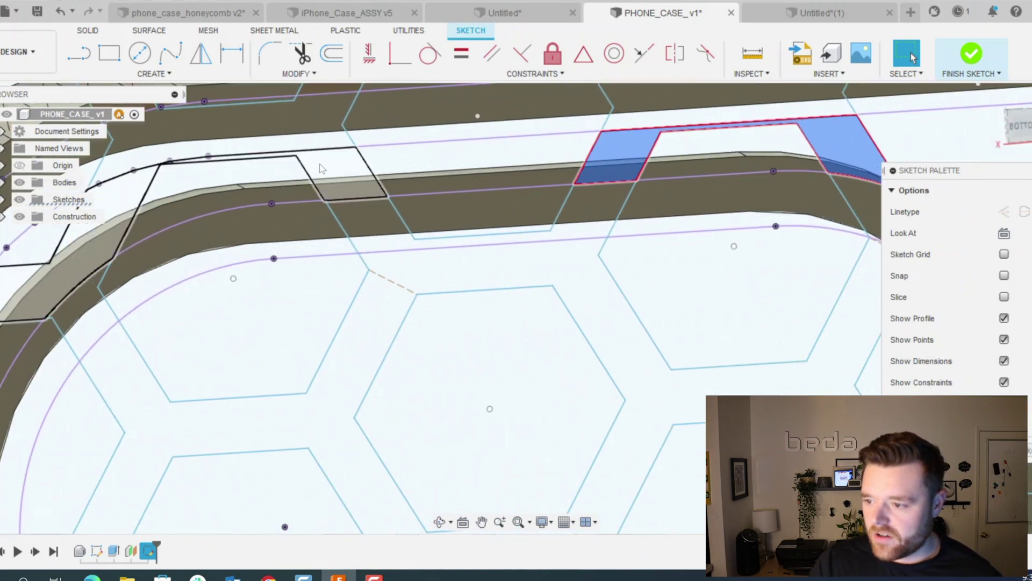
pyautogui.scroll(-5, 566, 188)
pyautogui.scroll(2, 509, 170)
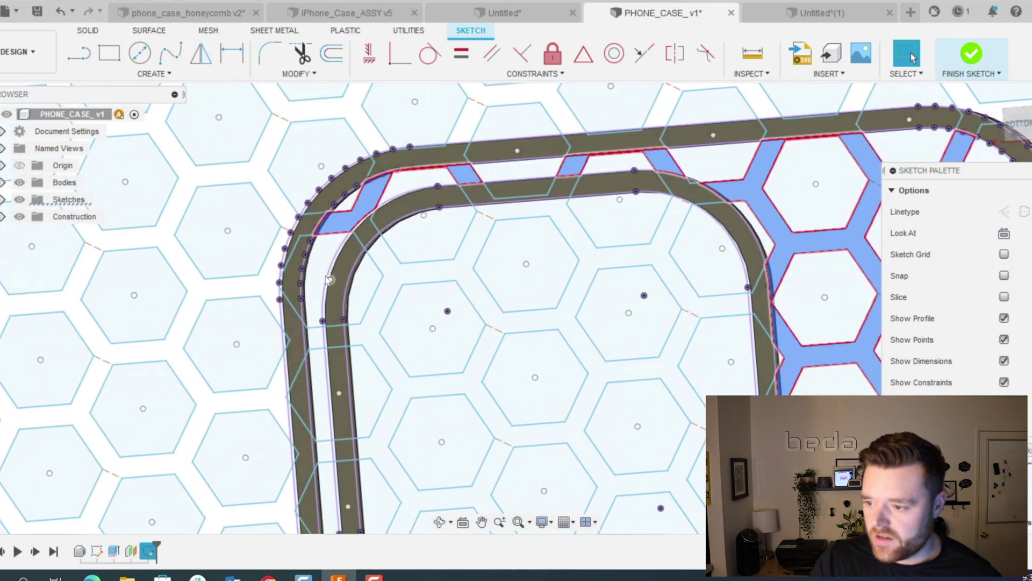
pyautogui.scroll(2, 329, 280)
pyautogui.scroll(-3, 317, 352)
pyautogui.scroll(3, 321, 412)
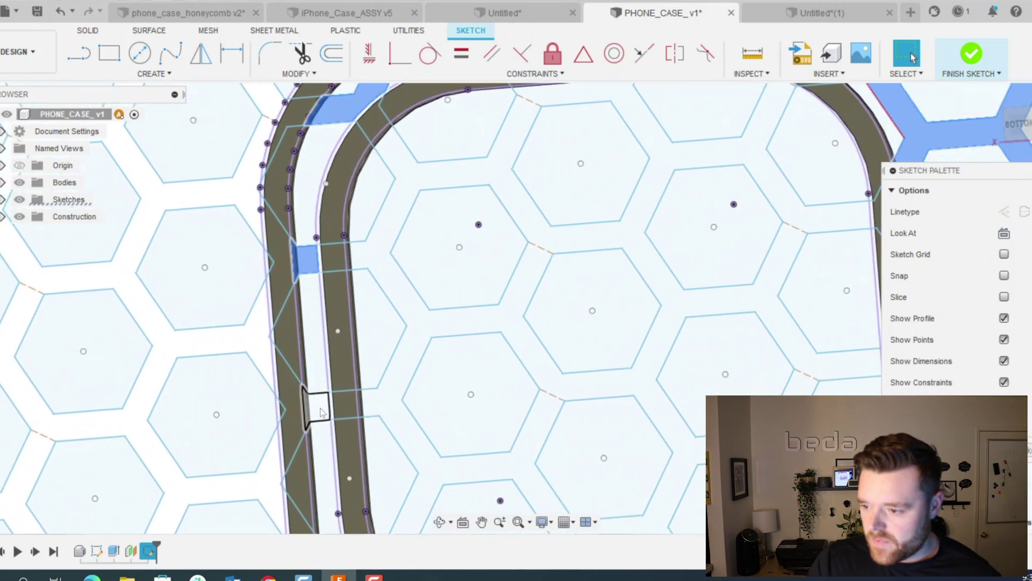
pyautogui.scroll(-3, 324, 408)
pyautogui.scroll(3, 323, 408)
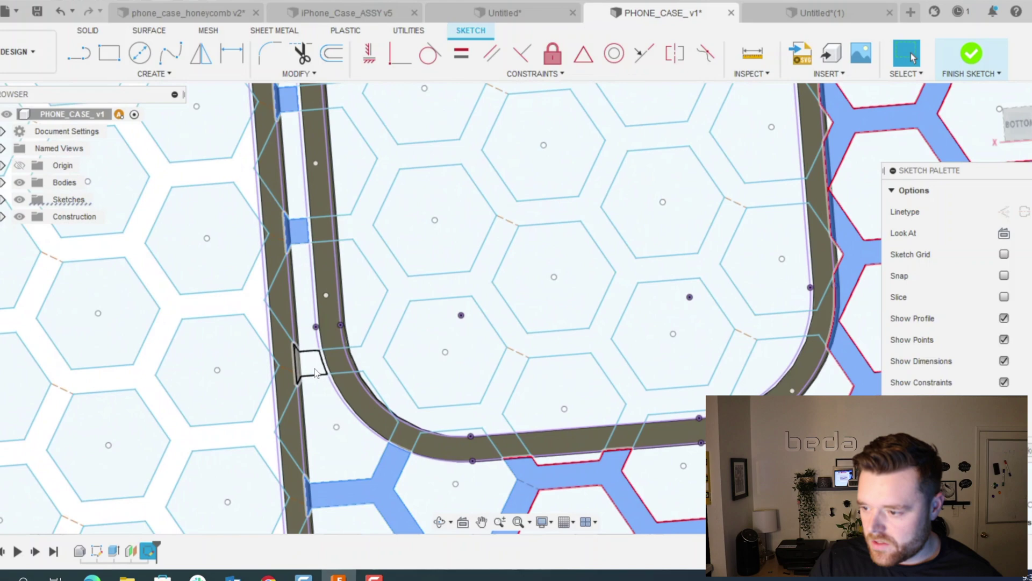
pyautogui.scroll(-3, 314, 362)
pyautogui.scroll(4, 624, 300)
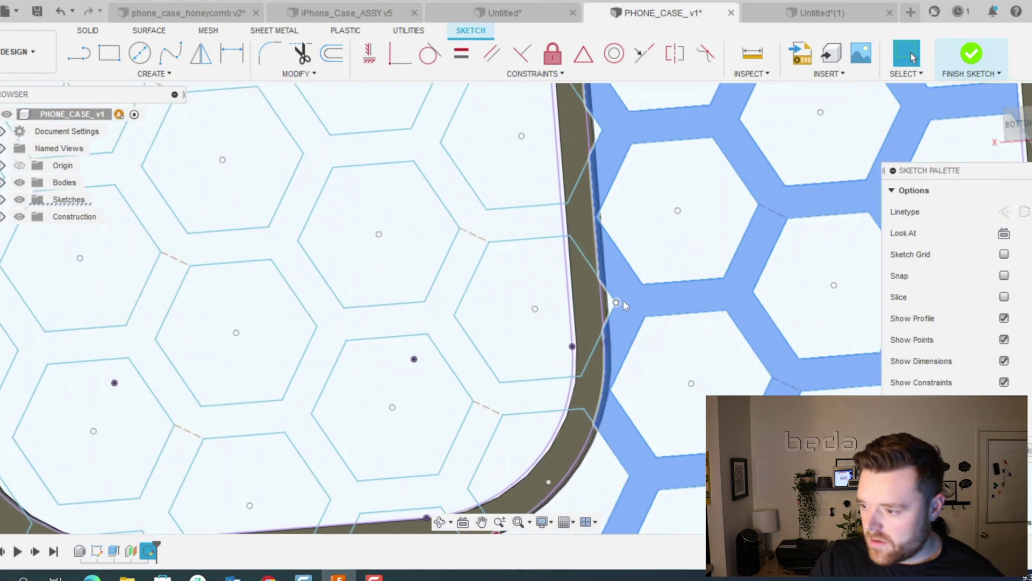
pyautogui.scroll(-6, 624, 337)
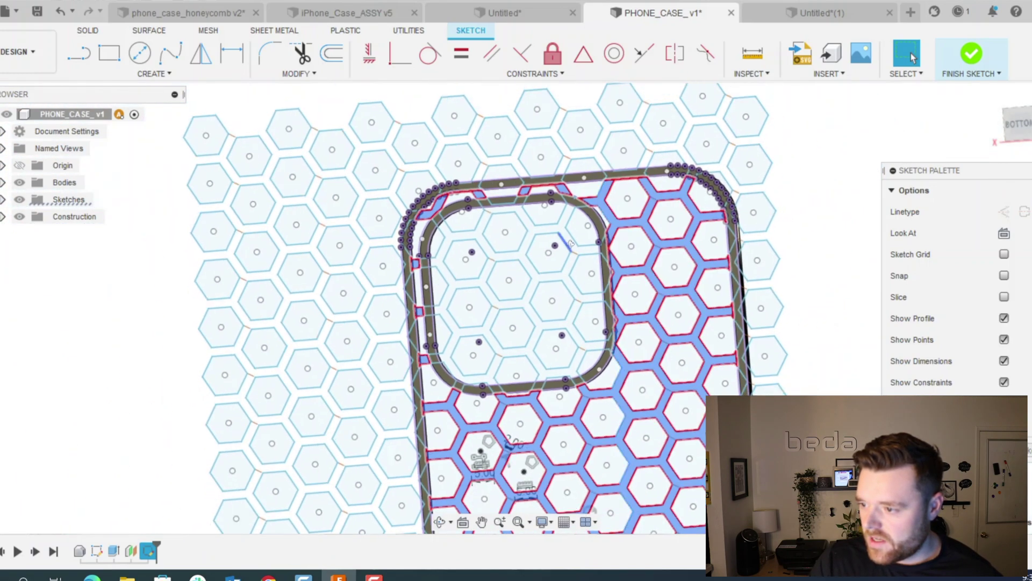
# Finish the sketch and extrude the selected honeycomb profiles -6.5 mm, joined to the case body.
pyautogui.click(971, 54)
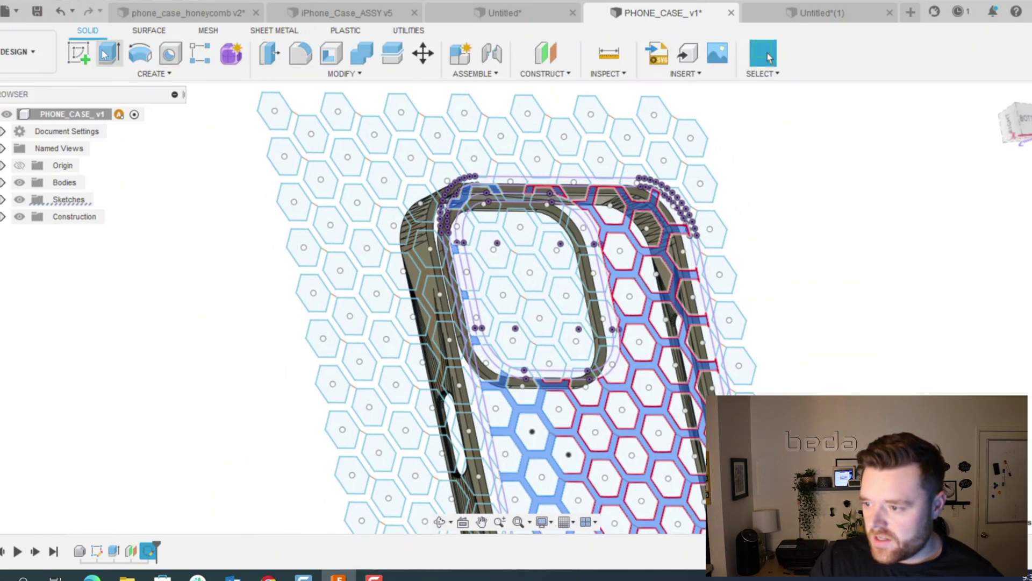
pyautogui.click(107, 53)
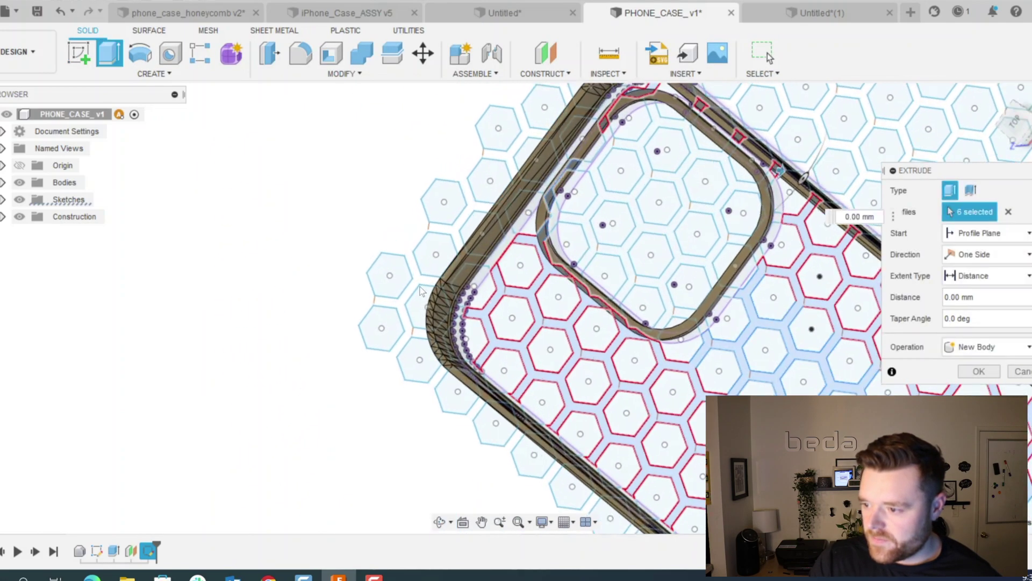
pyautogui.scroll(10, 421, 291)
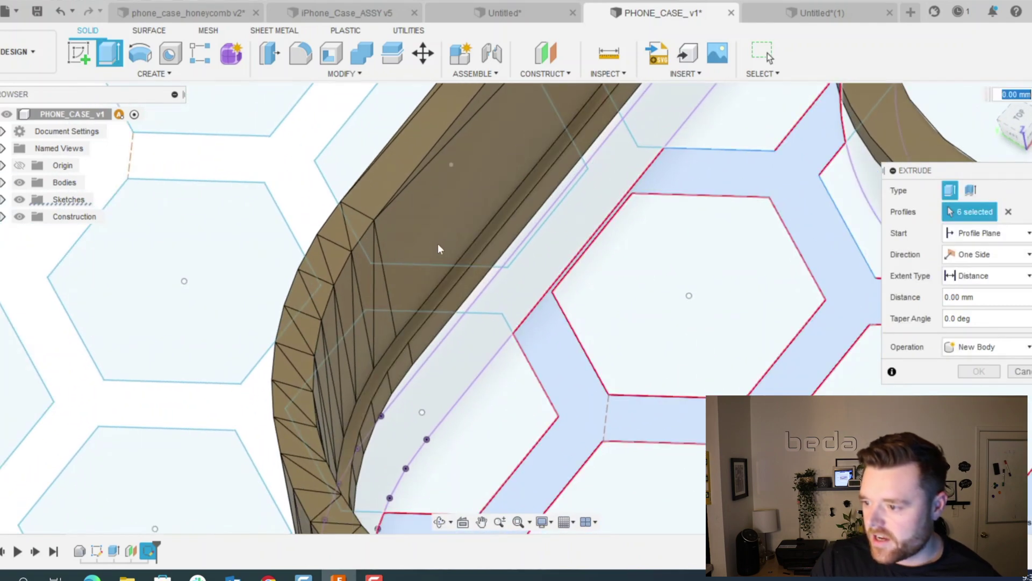
pyautogui.write('-6.5')
pyautogui.scroll(-8, 425, 250)
pyautogui.keyDown('shift'); pyautogui.moveTo(441, 238); pyautogui.dragTo(511, 280, button='middle'); pyautogui.keyUp('shift')
pyautogui.scroll(6, 511, 280)
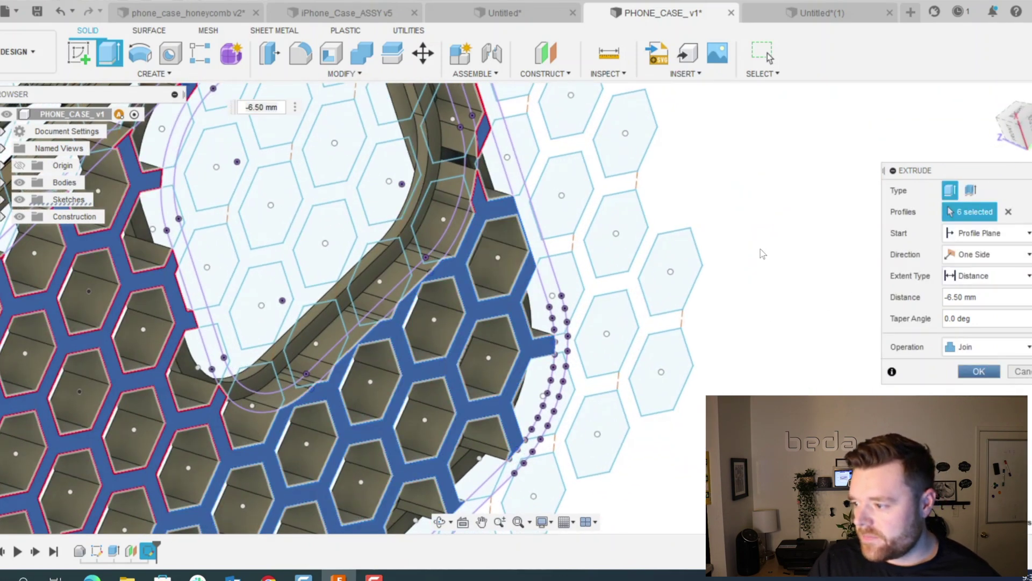
pyautogui.press('Return')
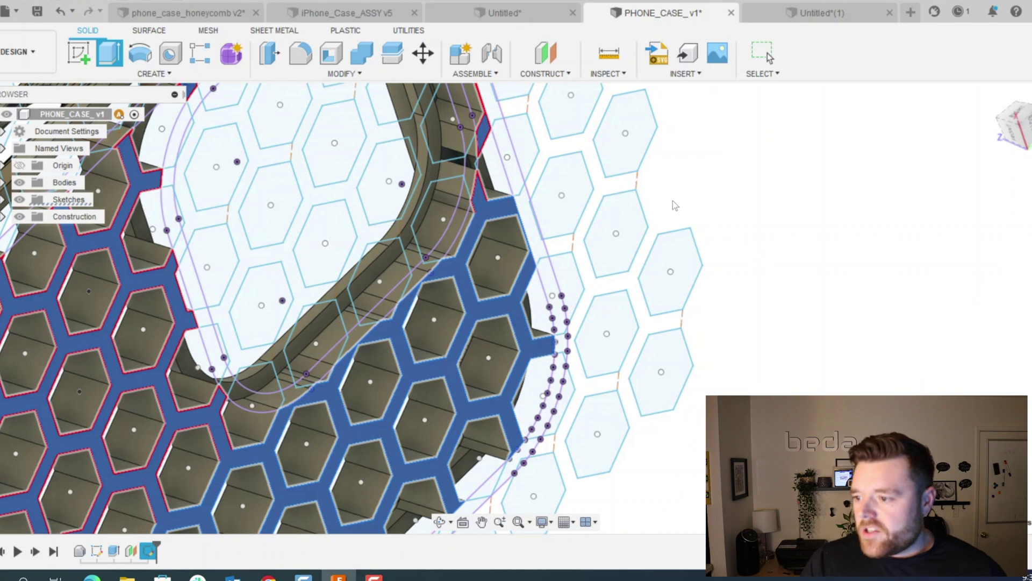
# Select the honeycomb web's top face plus one top-edge tab and three left-side tab faces.
pyautogui.scroll(-6, 670, 201)
pyautogui.keyDown('shift'); pyautogui.moveTo(669, 203); pyautogui.dragTo(601, 203, button='middle'); pyautogui.keyUp('shift')
pyautogui.scroll(6, 500, 224)
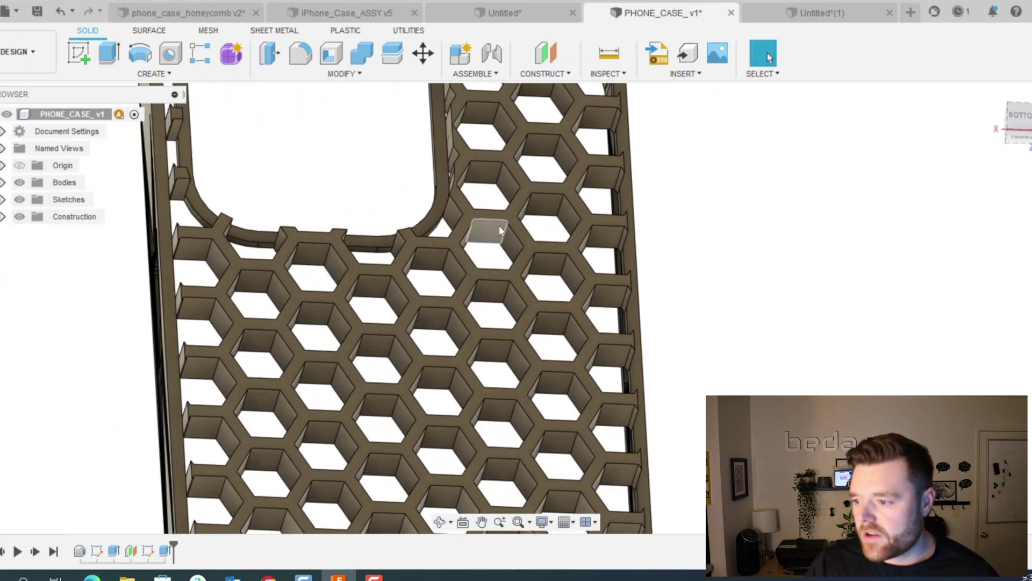
pyautogui.scroll(-3, 517, 213)
pyautogui.click(569, 277)
pyautogui.scroll(-3, 578, 279)
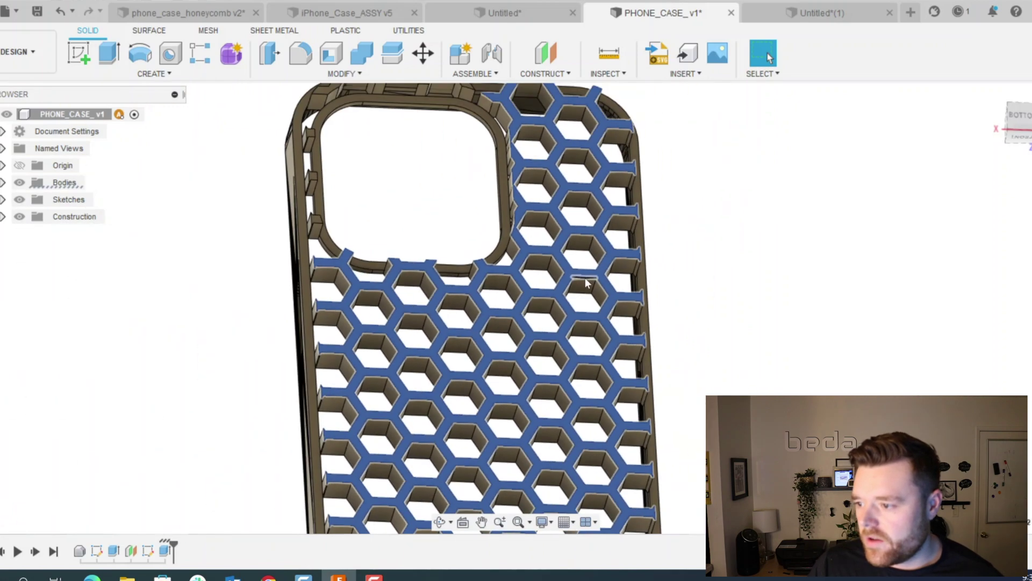
pyautogui.scroll(-2, 571, 267)
pyautogui.scroll(8, 519, 154)
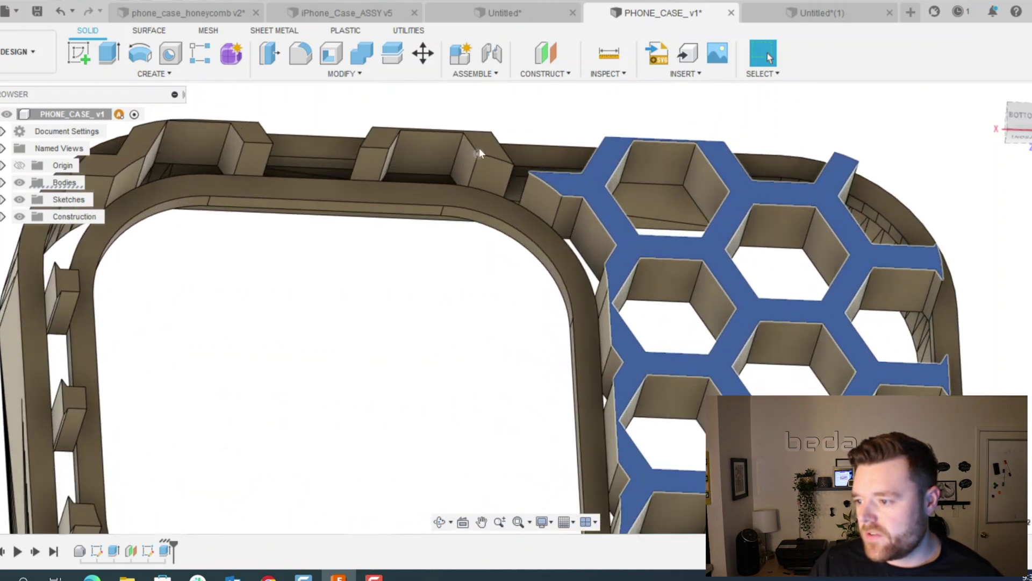
pyautogui.keyDown('shift'); pyautogui.click(479, 147); pyautogui.keyUp('shift')
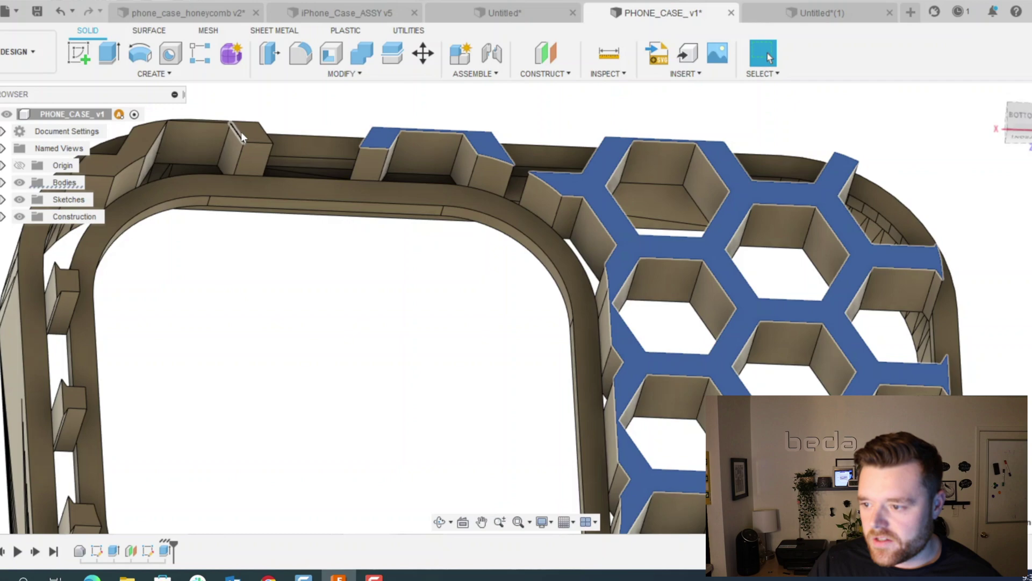
pyautogui.scroll(-5, 365, 169)
pyautogui.scroll(6, 237, 205)
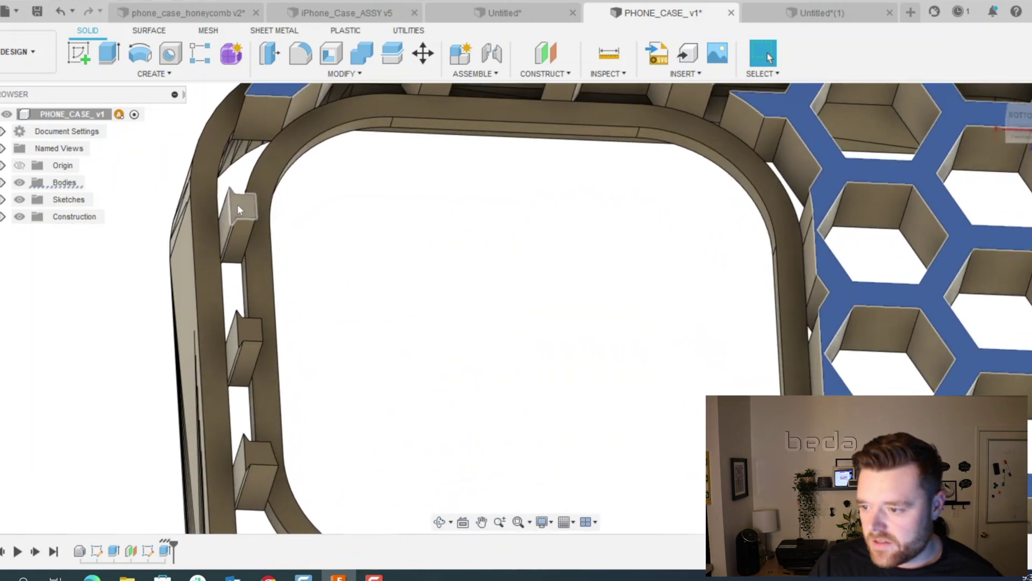
pyautogui.keyDown('shift'); pyautogui.click(237, 204); pyautogui.keyUp('shift')
pyautogui.keyDown('shift'); pyautogui.click(250, 329); pyautogui.keyUp('shift')
pyautogui.keyDown('shift'); pyautogui.click(258, 460); pyautogui.keyUp('shift')
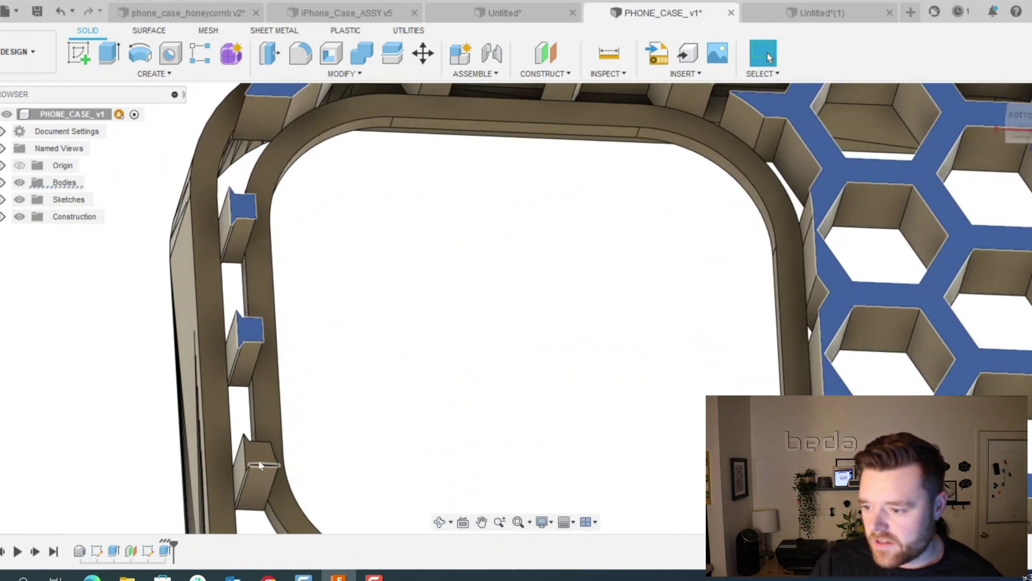
pyautogui.scroll(-5, 324, 299)
pyautogui.keyDown('shift'); pyautogui.moveTo(324, 299); pyautogui.dragTo(317, 187, button='middle'); pyautogui.keyUp('shift')
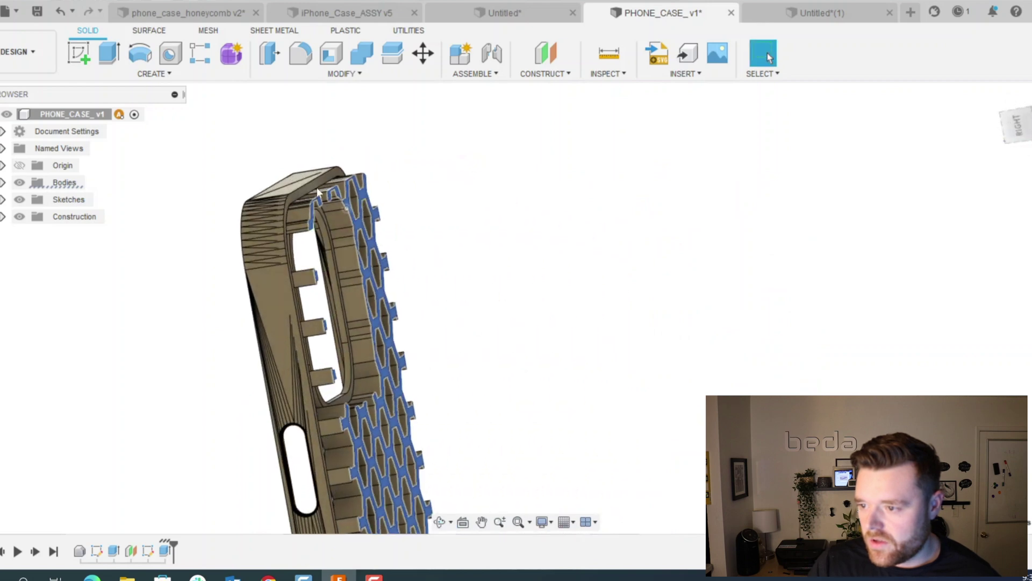
# Extrude the selected faces -5 mm as a cut and view the whole pierced case.
pyautogui.press('e')
pyautogui.scroll(5, 294, 161)
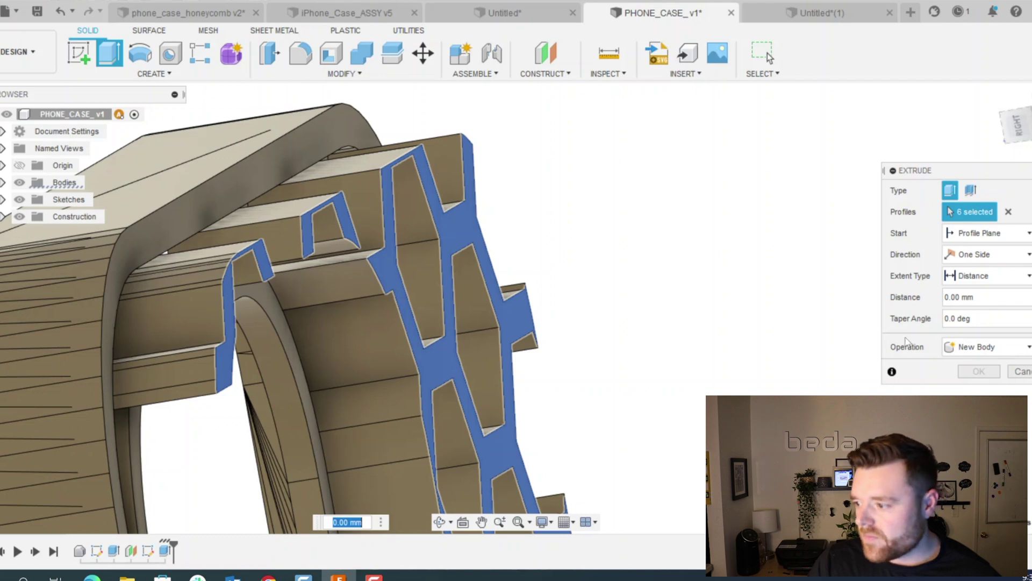
pyautogui.write('-5')
pyautogui.press('Return')
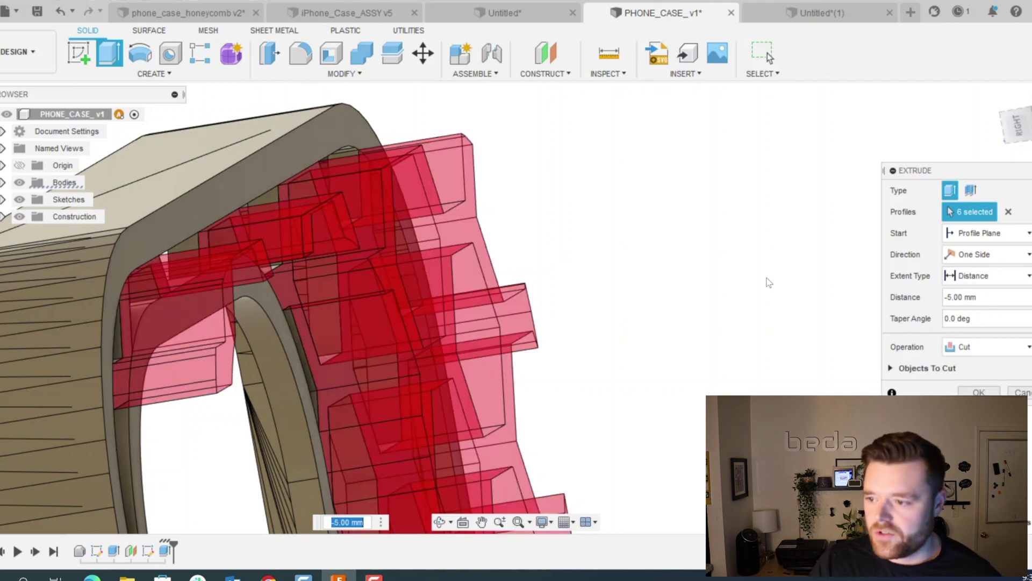
pyautogui.scroll(-5, 468, 152)
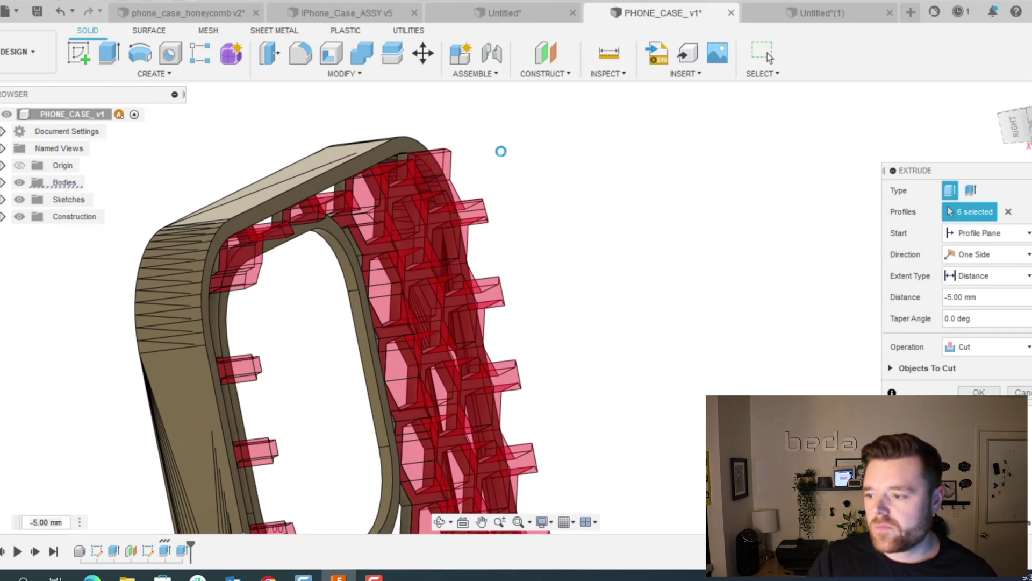
pyautogui.keyDown('shift'); pyautogui.moveTo(525, 153); pyautogui.dragTo(283, 337, button='middle'); pyautogui.keyUp('shift')
pyautogui.scroll(-5, 514, 156)
pyautogui.press('Escape')
pyautogui.scroll(5, 427, 347)
pyautogui.scroll(-3, 427, 346)
pyautogui.scroll(2, 425, 344)
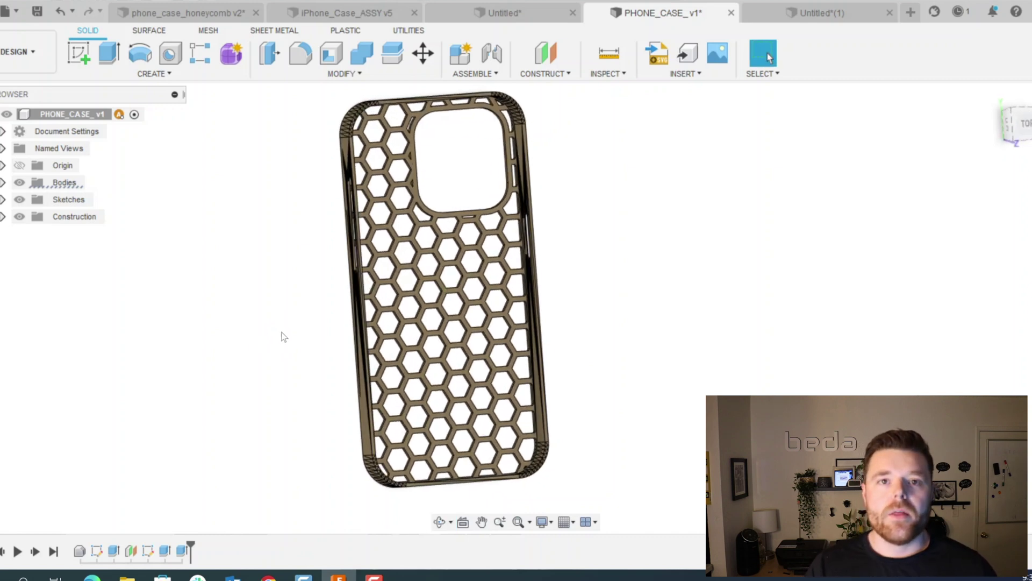
pyautogui.keyDown('shift'); pyautogui.moveTo(394, 302); pyautogui.dragTo(393, 330, button='middle'); pyautogui.keyUp('shift')
pyautogui.scroll(-2, 580, 380)
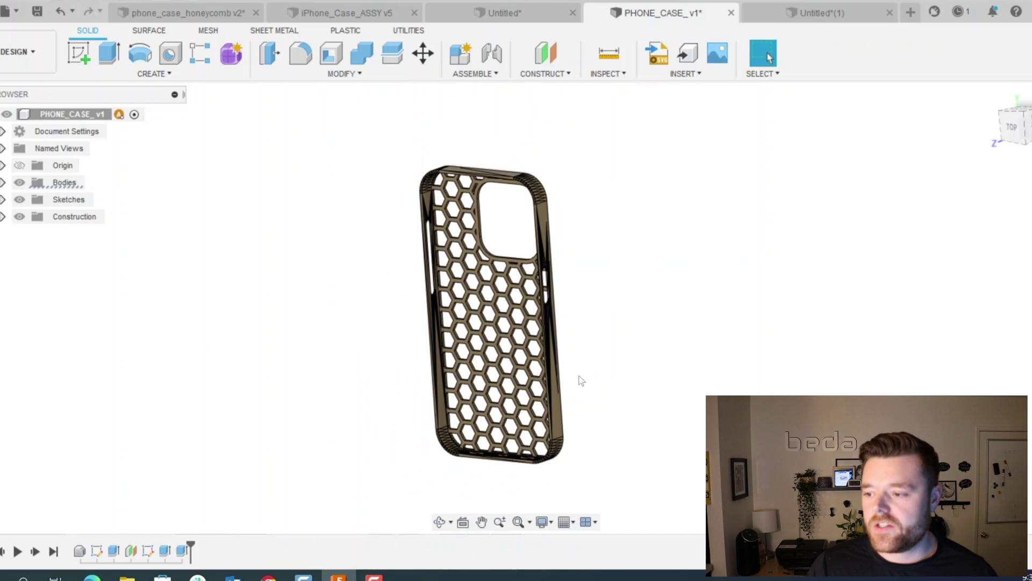